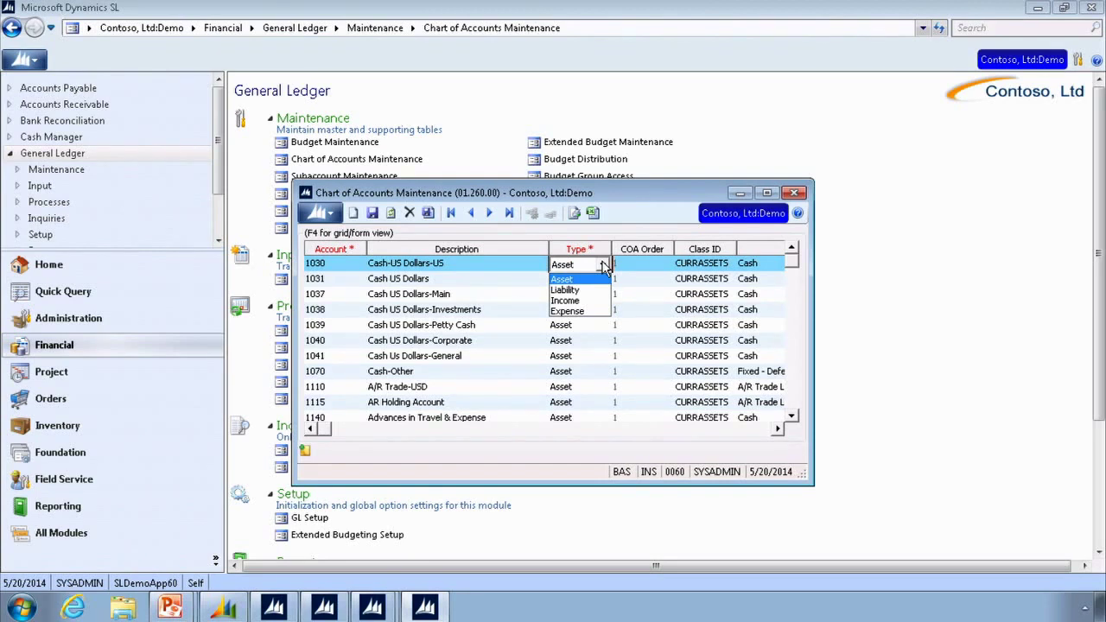
# Step: Examine the account type choices and the account class list for the Cash-US Dollars-US account, leaving both unchanged
pyautogui.click(603, 266)
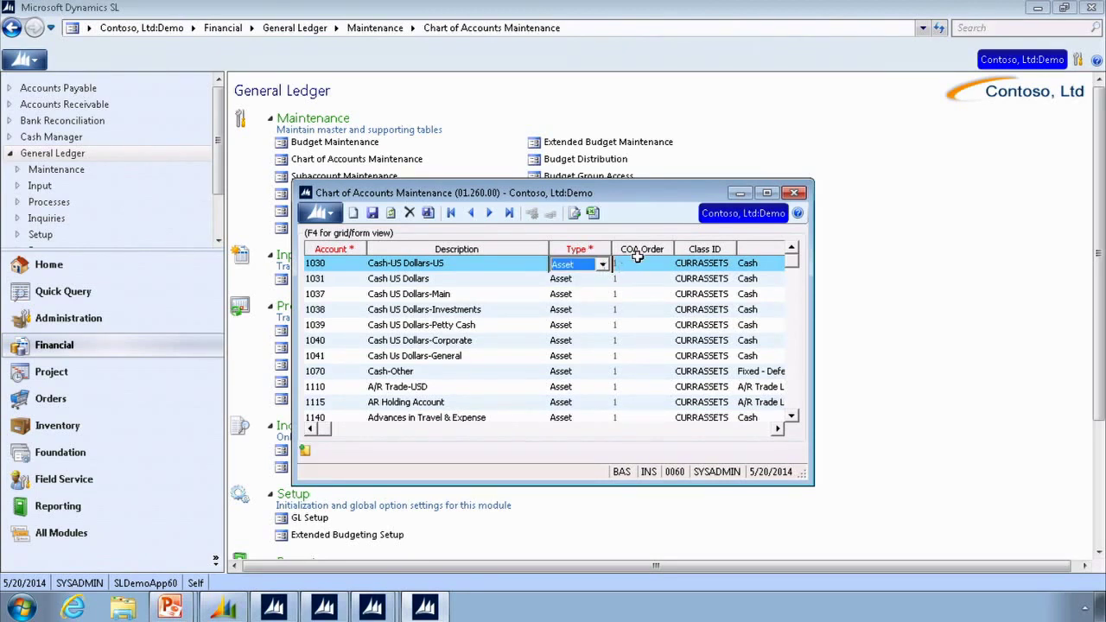
pyautogui.click(721, 264)
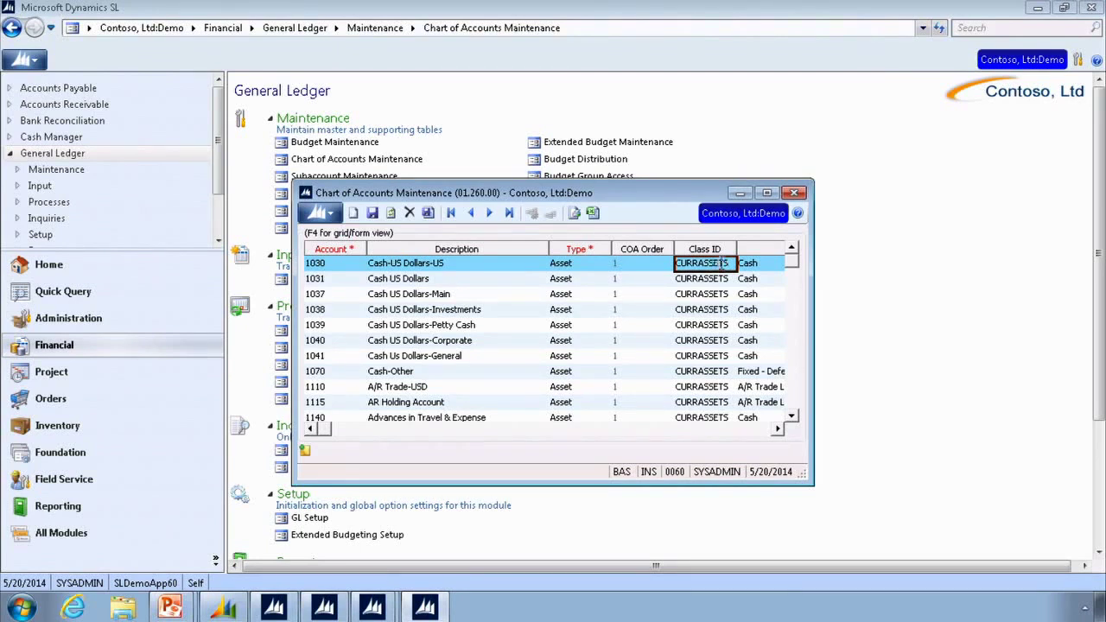
pyautogui.doubleClick(721, 263)
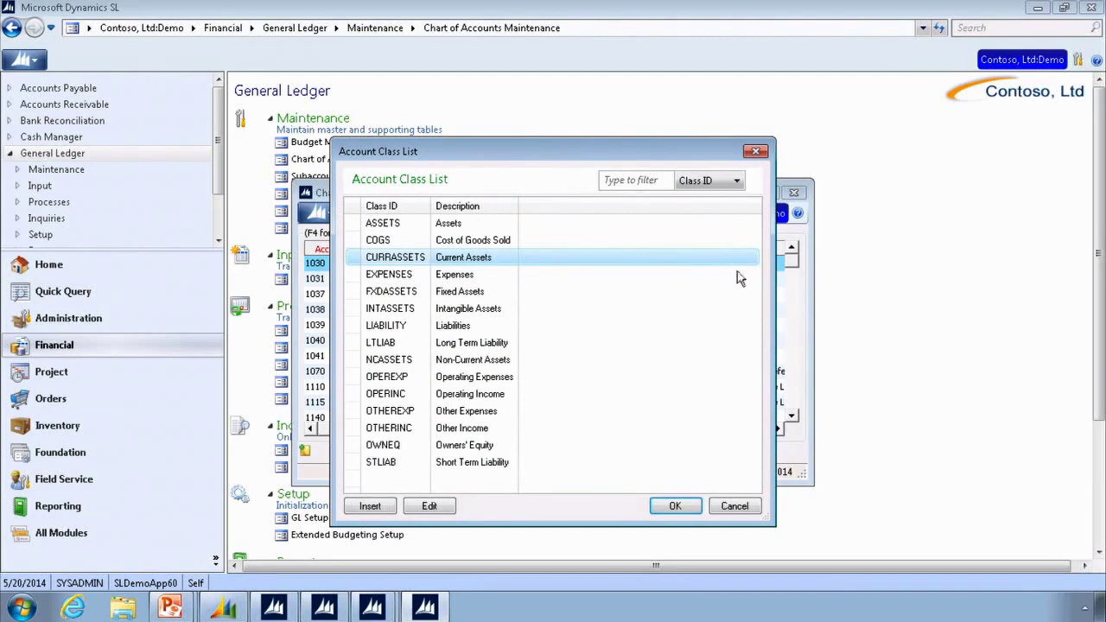
pyautogui.click(736, 508)
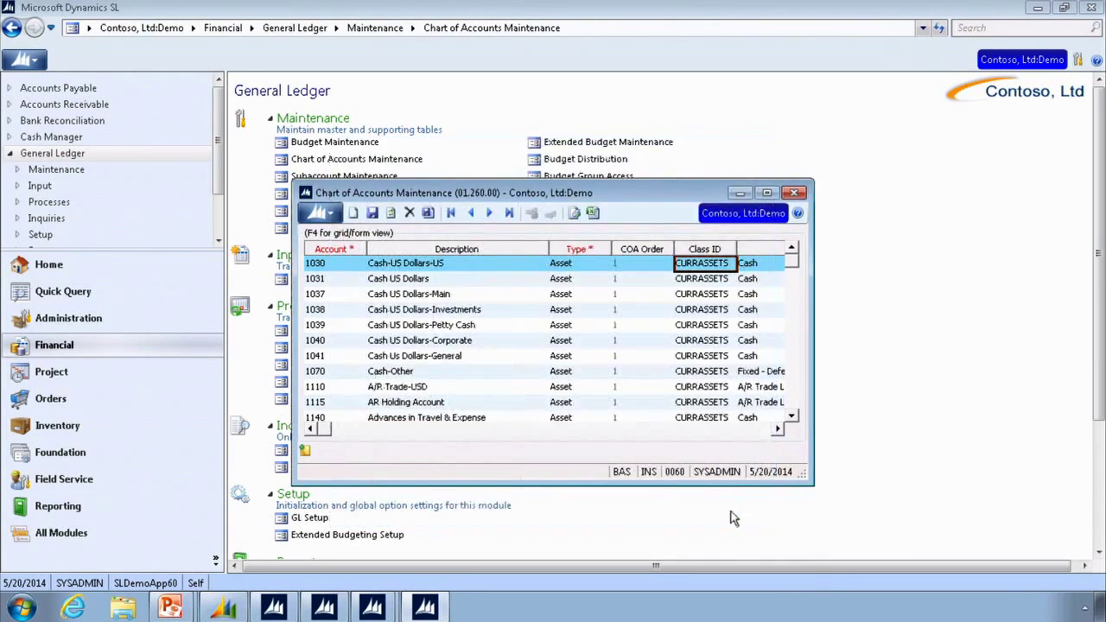
# Step: Review the remaining account columns from Ratio Group through Currency, and close Chart of Accounts Maintenance
pyautogui.click(778, 430)
pyautogui.click(779, 436)
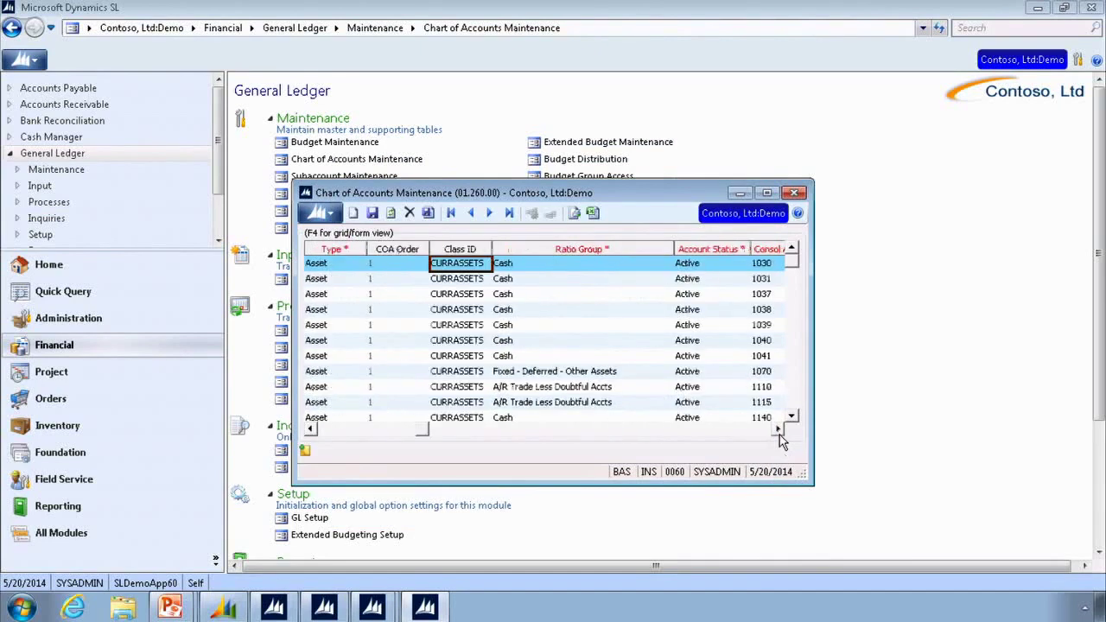
pyautogui.click(778, 431)
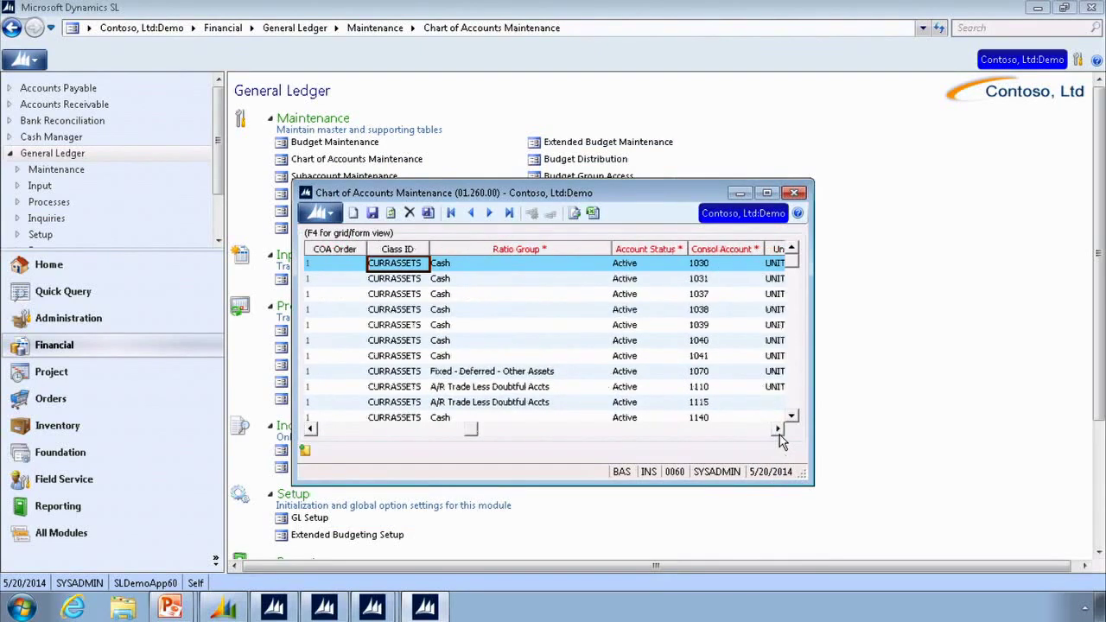
pyautogui.click(778, 431)
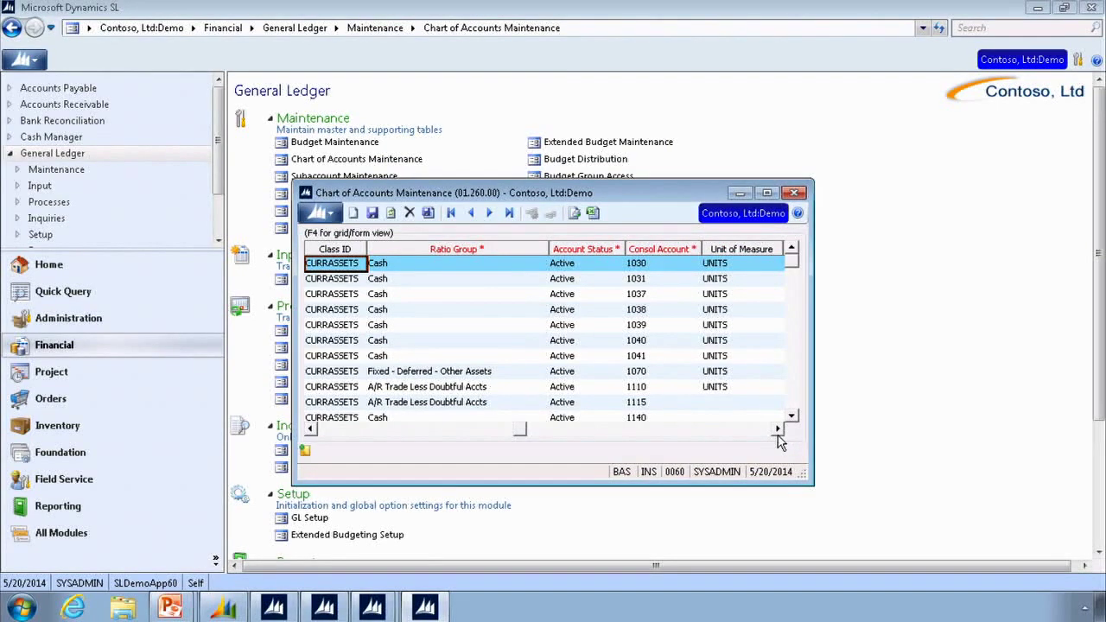
pyautogui.click(778, 430)
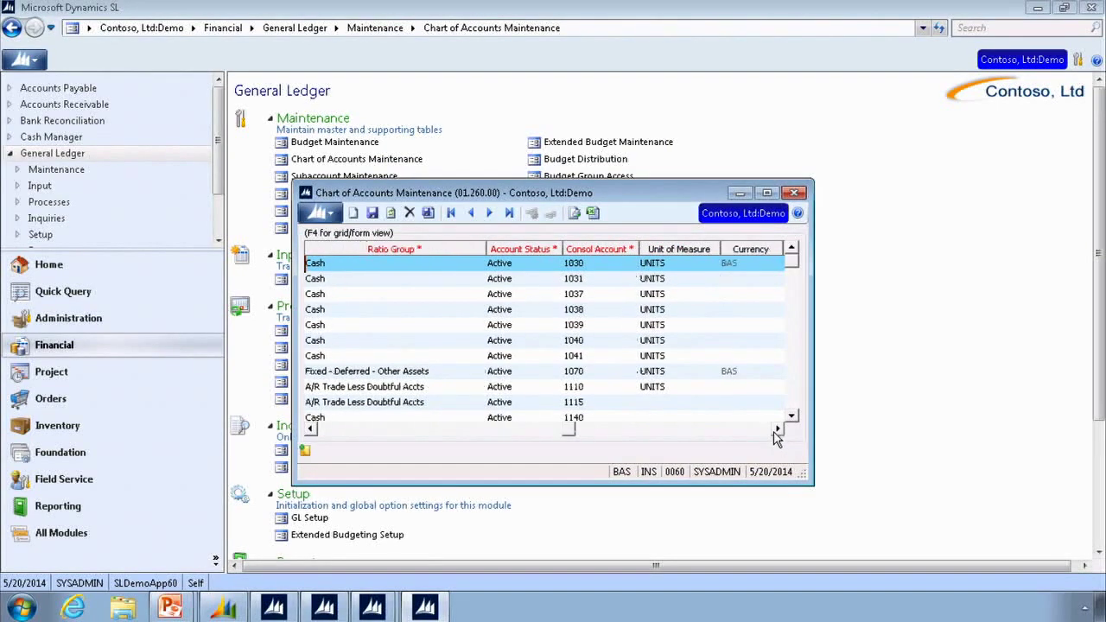
pyautogui.click(326, 429)
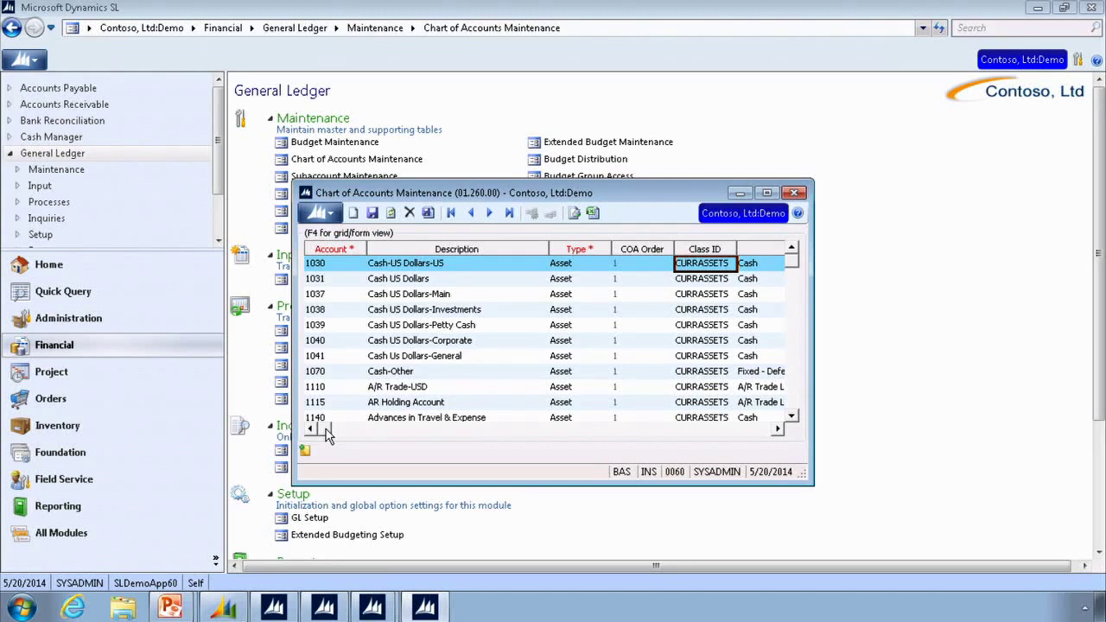
pyautogui.click(800, 196)
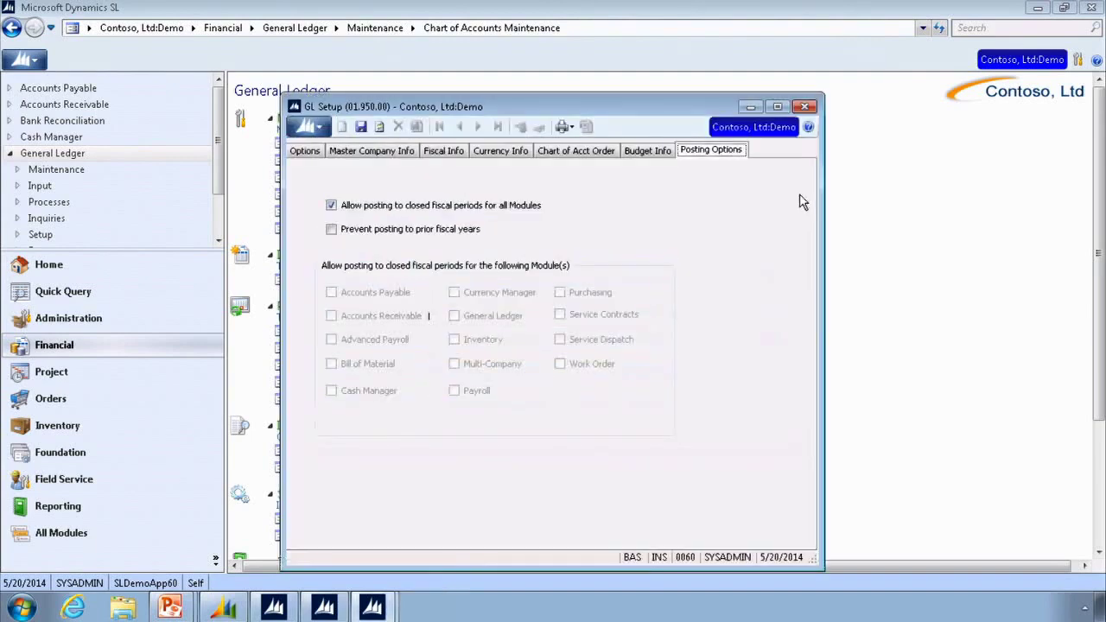
# Step: Minimize GL Setup and examine the subaccounts in Subaccount Maintenance down to the Engineering, Events and General Contractors divisions
pyautogui.click(756, 106)
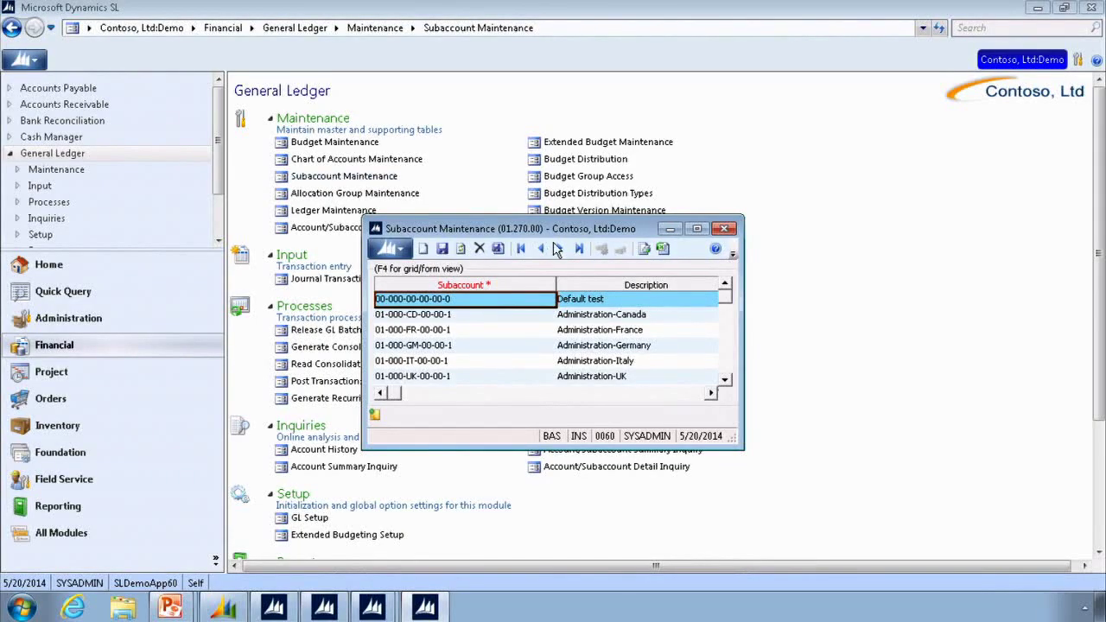
pyautogui.click(725, 383)
pyautogui.click(726, 383)
pyautogui.click(725, 383)
pyautogui.click(725, 383)
pyautogui.click(725, 383)
pyautogui.click(725, 383)
pyautogui.click(725, 383)
pyautogui.click(725, 383)
pyautogui.click(725, 382)
pyautogui.click(725, 383)
pyautogui.click(725, 383)
pyautogui.click(726, 383)
pyautogui.click(726, 383)
pyautogui.click(725, 383)
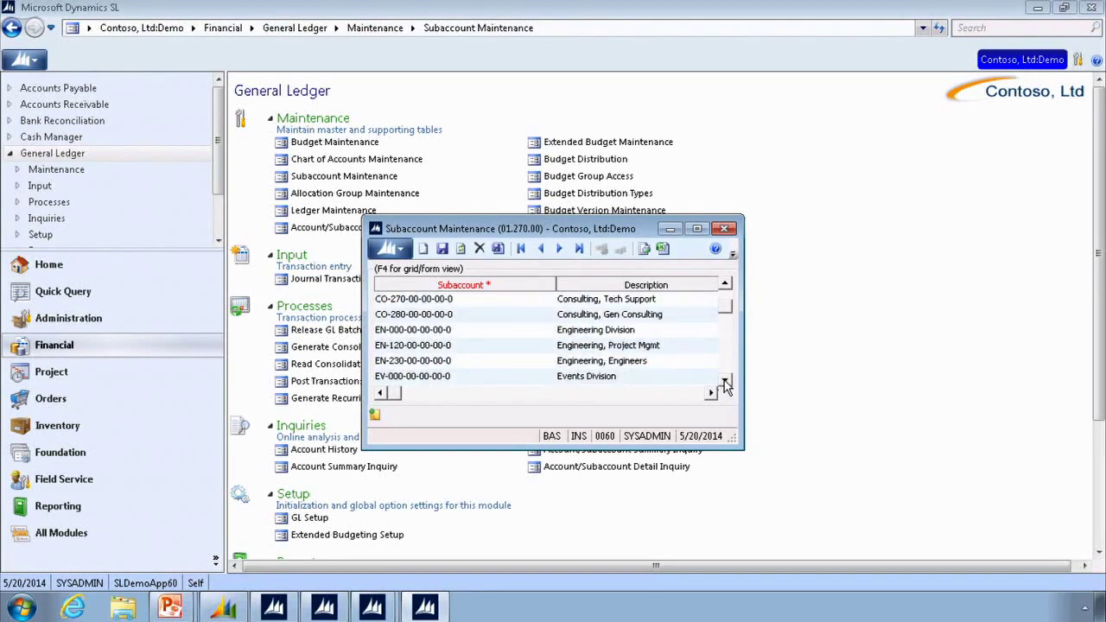
pyautogui.click(725, 383)
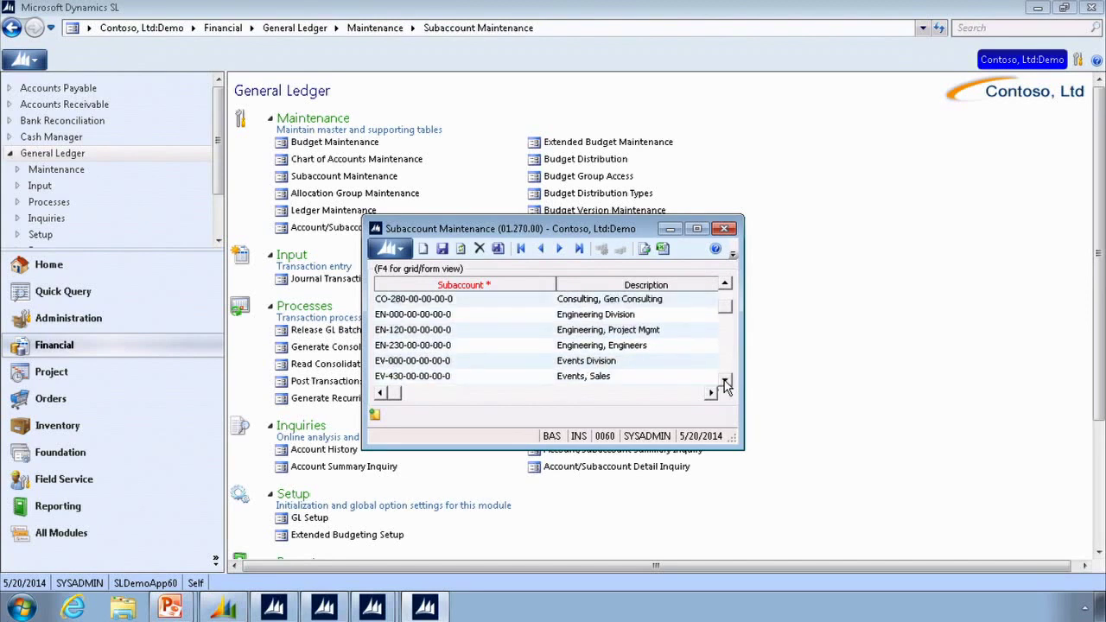
pyautogui.click(725, 382)
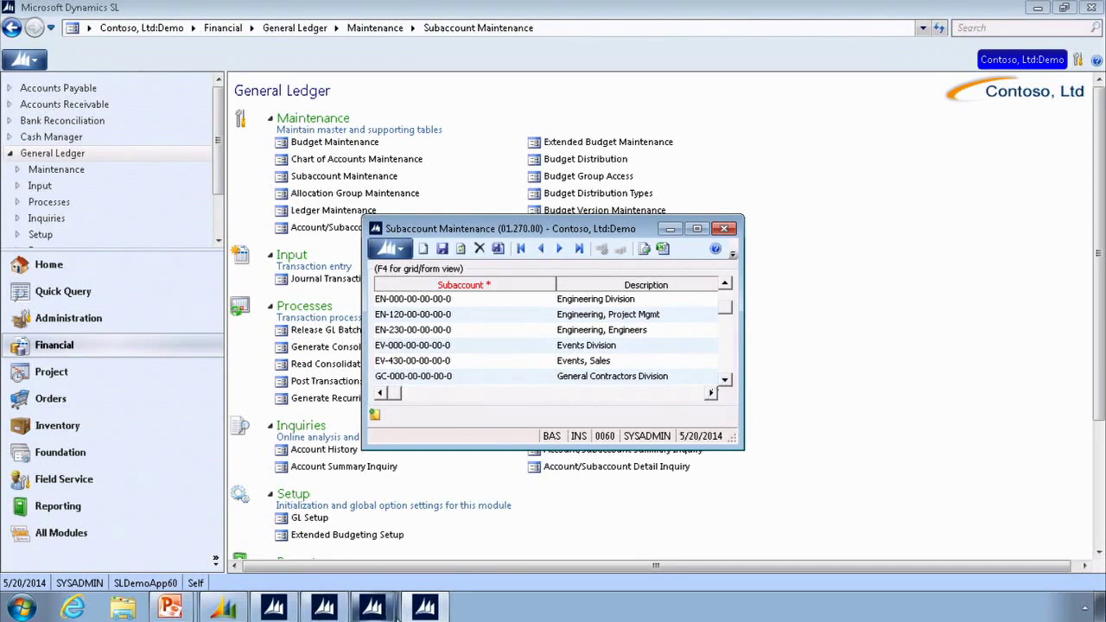
# Step: Load the SUBACCOUNT field type in Flexkey Definition under Foundation and view the edit type choices for the Company Segment
pyautogui.moveTo(380, 614)
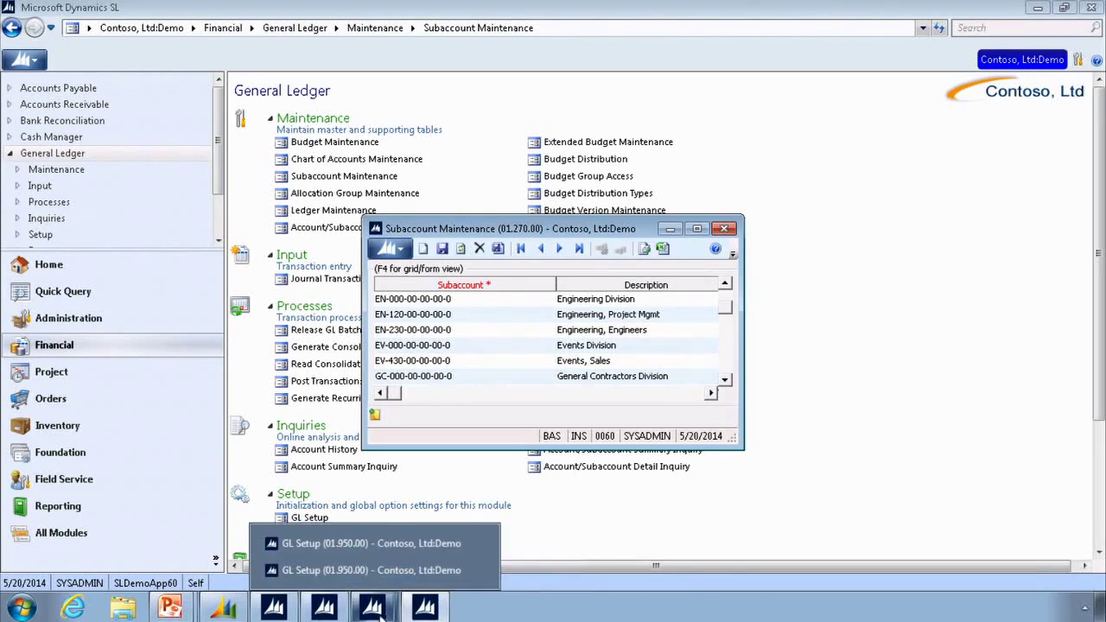
pyautogui.moveTo(324, 612)
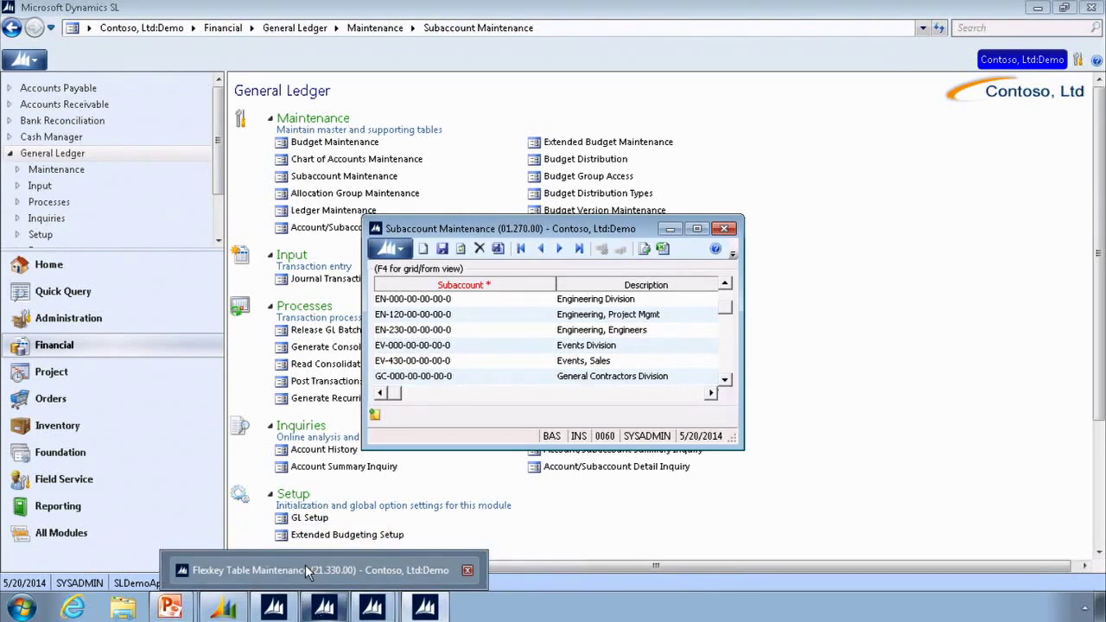
pyautogui.click(70, 457)
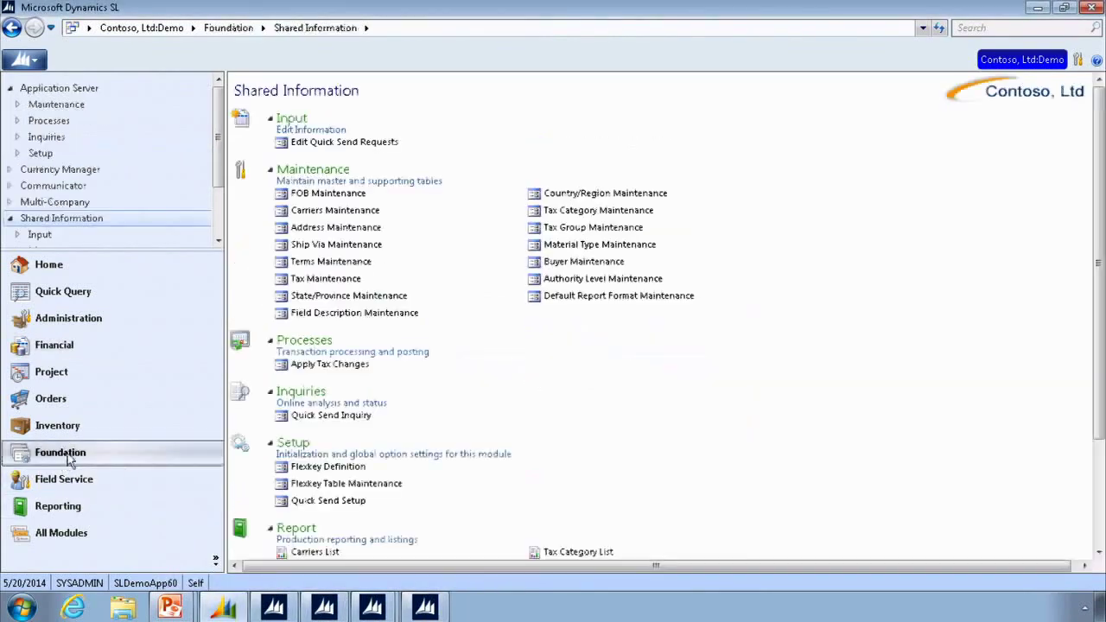
pyautogui.click(350, 470)
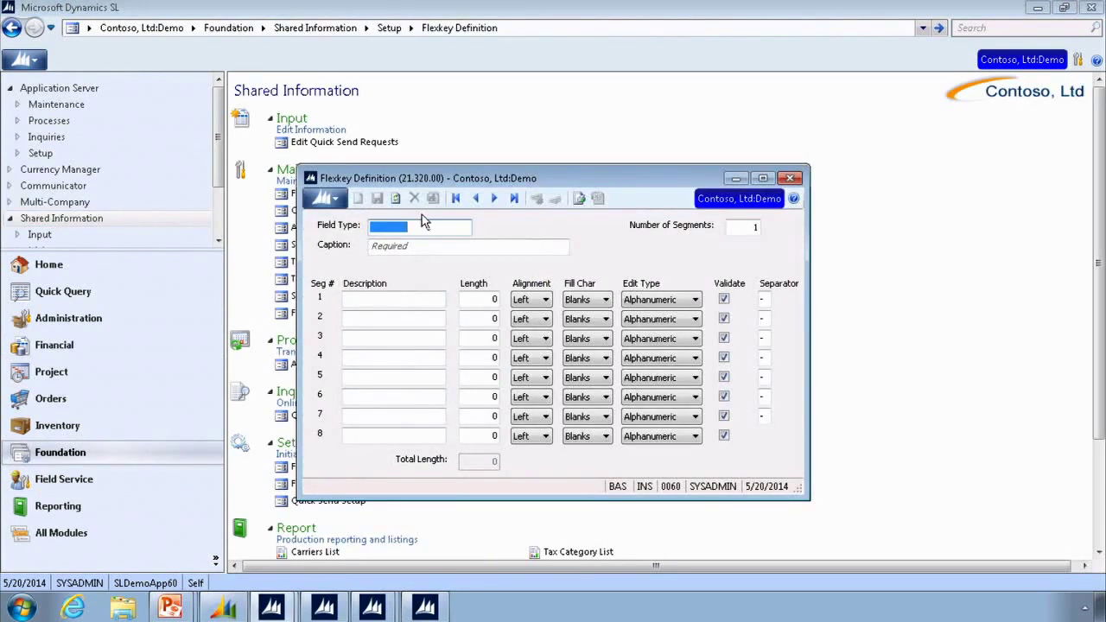
pyautogui.doubleClick(415, 224)
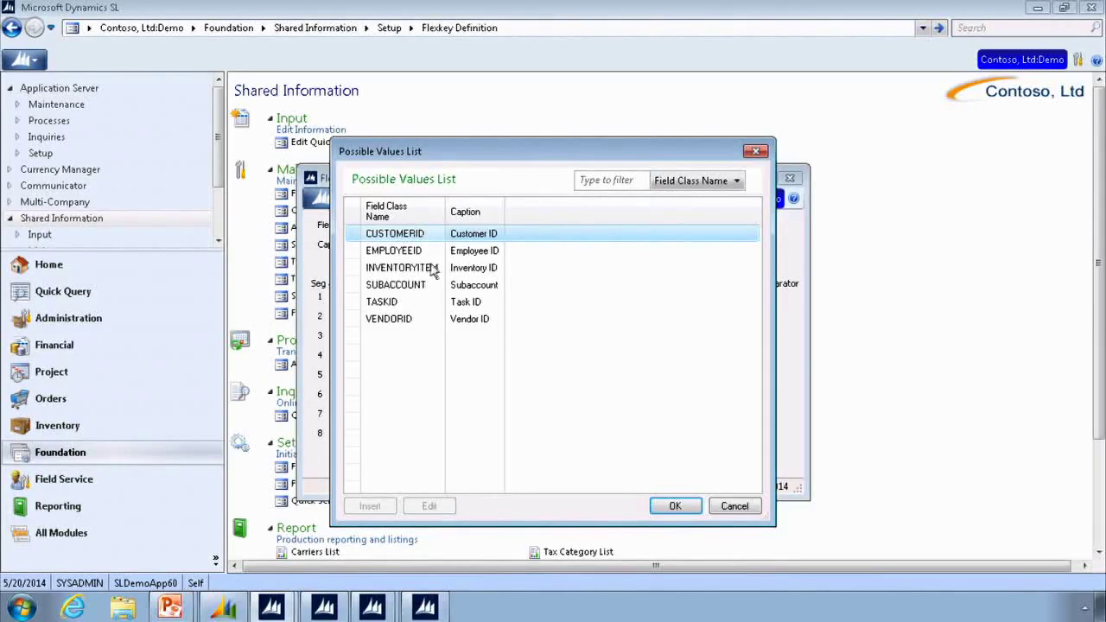
pyautogui.click(423, 288)
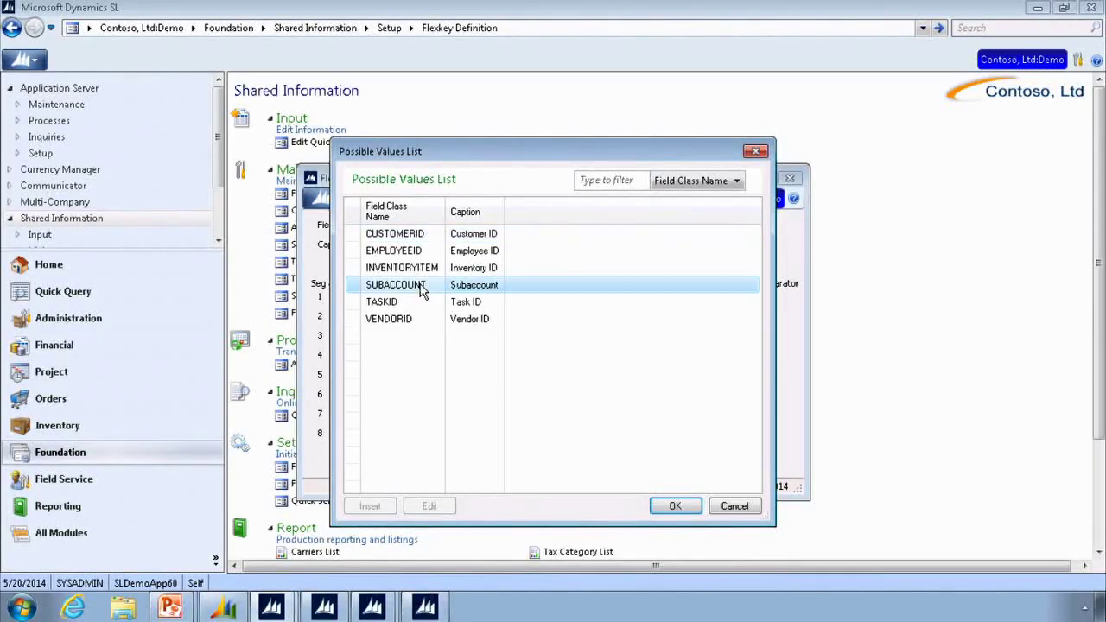
pyautogui.click(674, 507)
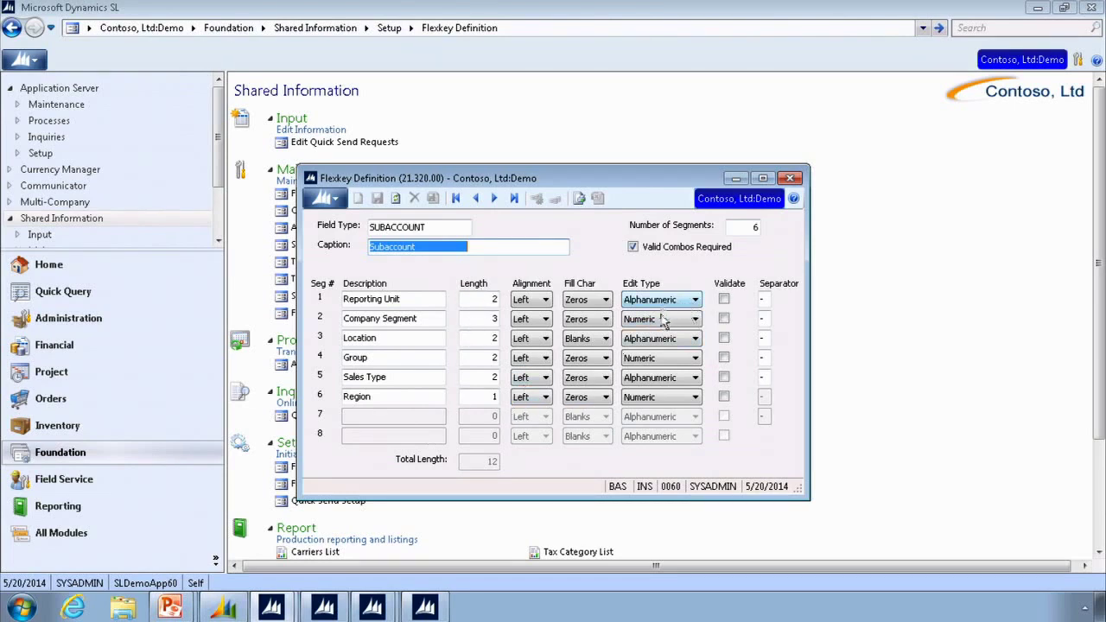
pyautogui.click(696, 320)
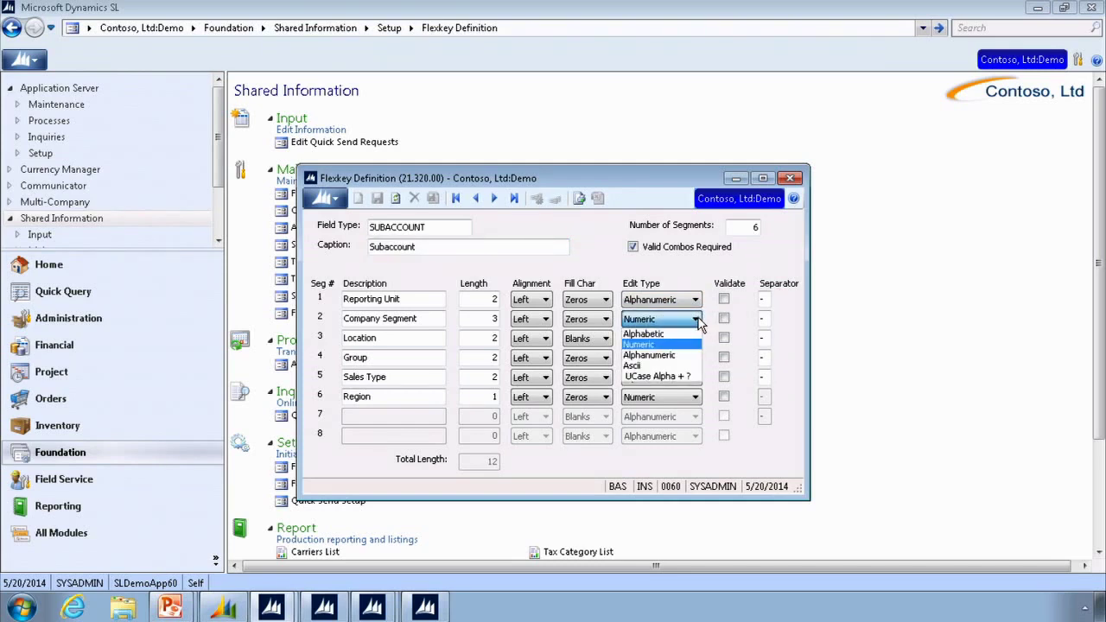
pyautogui.click(698, 321)
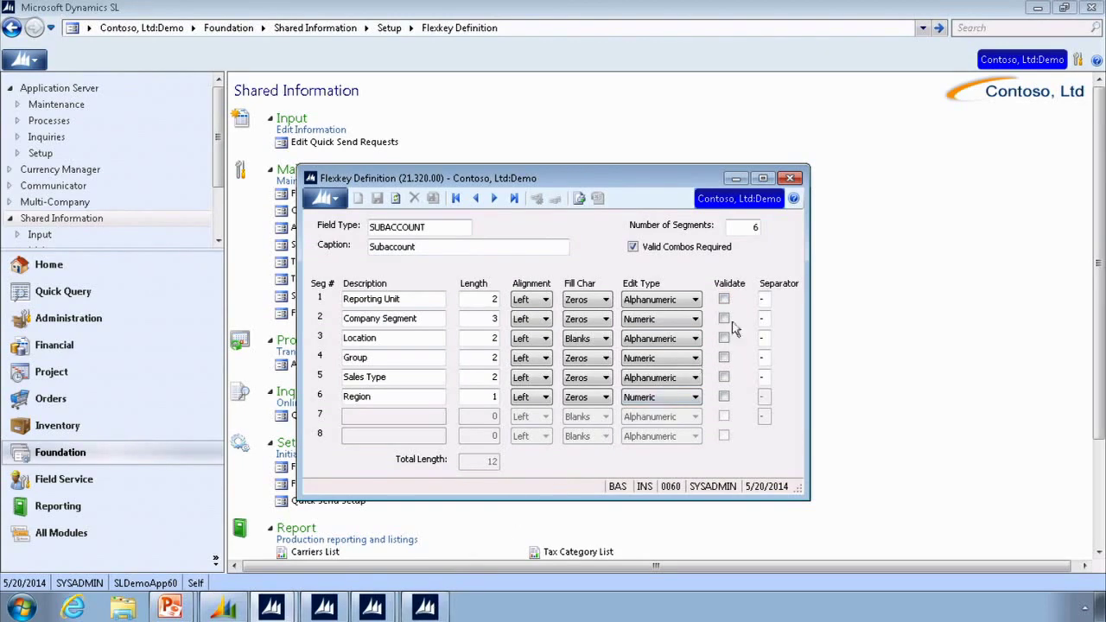
# Step: Bring up Flexkey Table Maintenance for the Reporting Unit segment and compare its segment IDs with the SUBACCOUNT Flexkey Definition
pyautogui.click(428, 610)
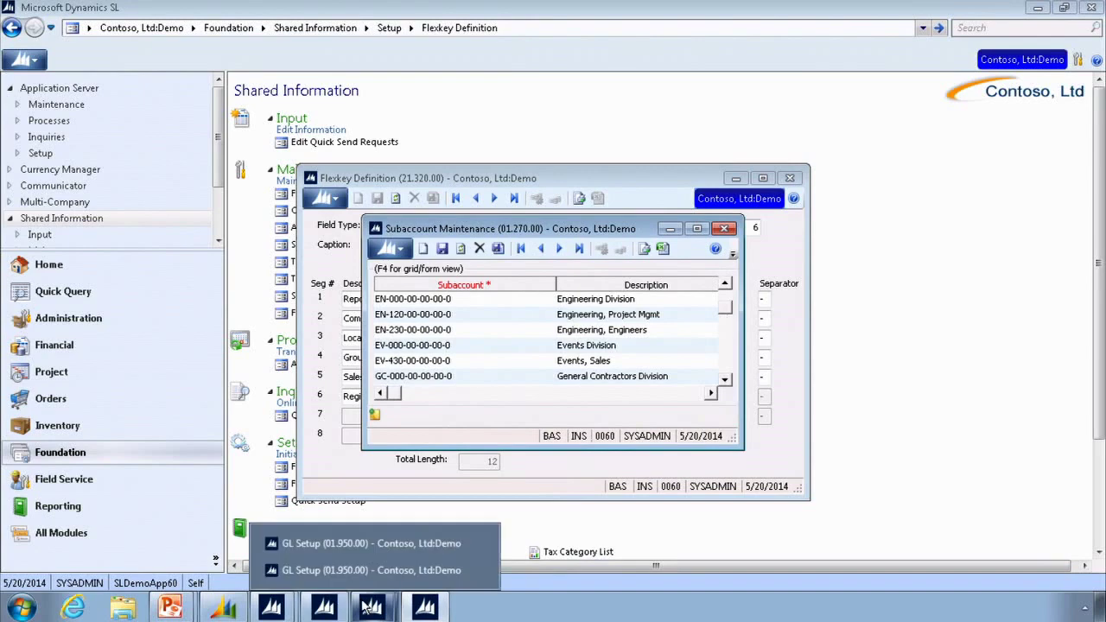
pyautogui.moveTo(303, 612)
pyautogui.click(322, 567)
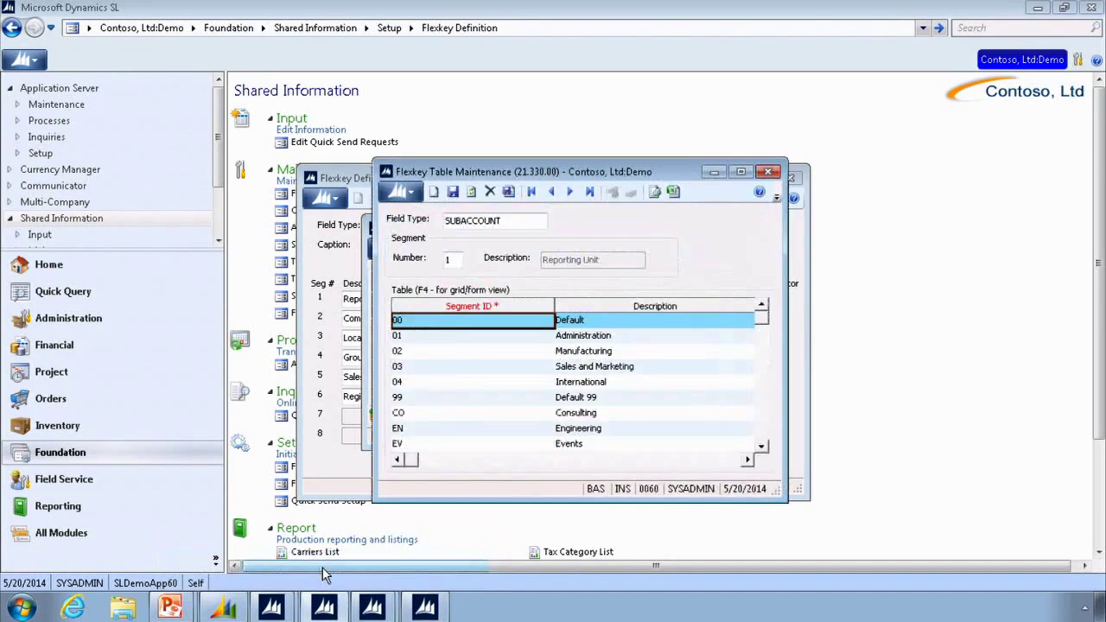
pyautogui.moveTo(454, 176); pyautogui.dragTo(442, 228)
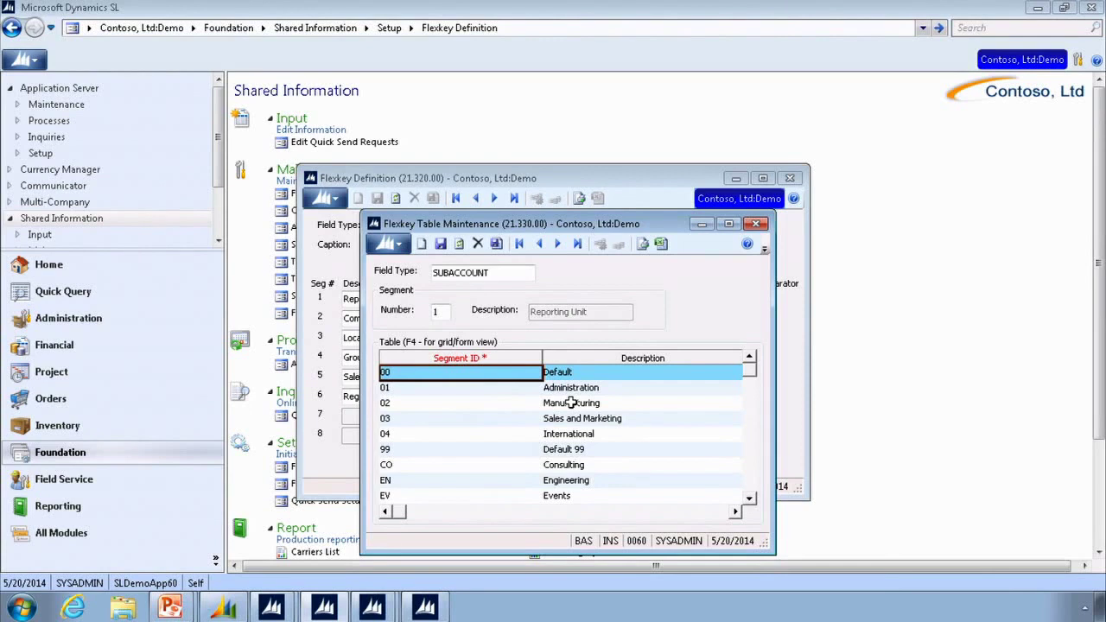
pyautogui.click(502, 182)
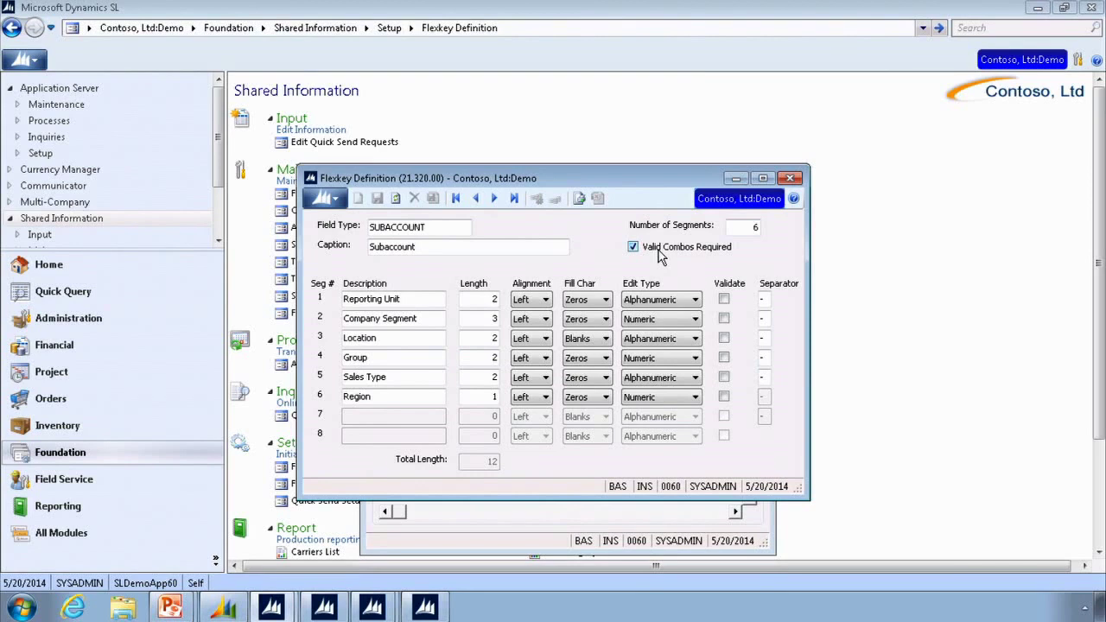
pyautogui.click(552, 550)
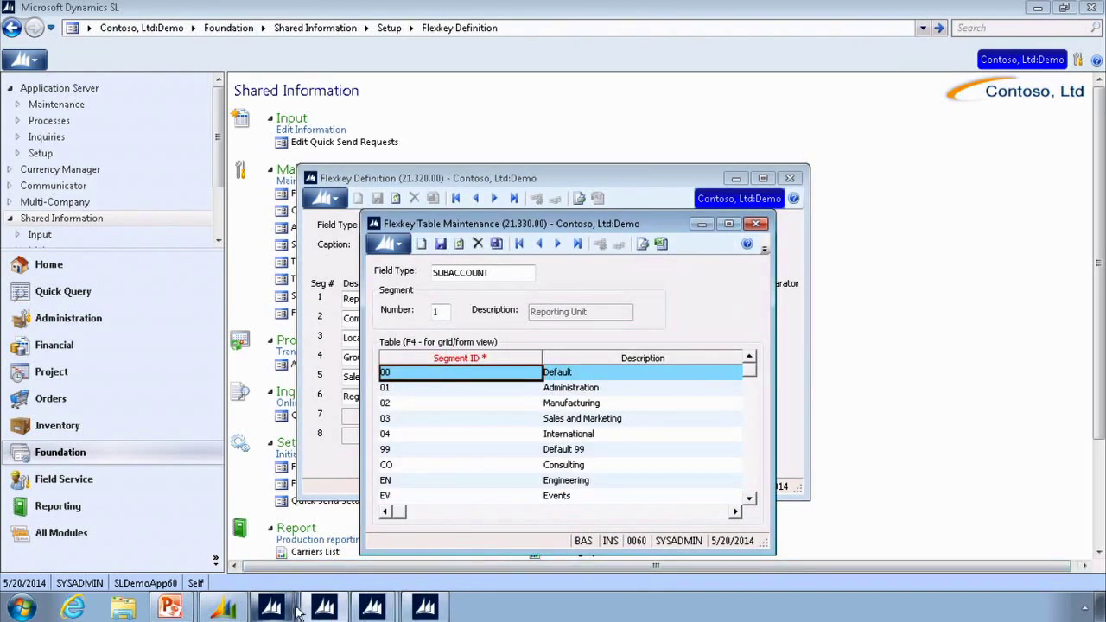
# Step: Return to Subaccount Maintenance, select the Engineering Division subaccount, and switch to another open window
pyautogui.moveTo(344, 614)
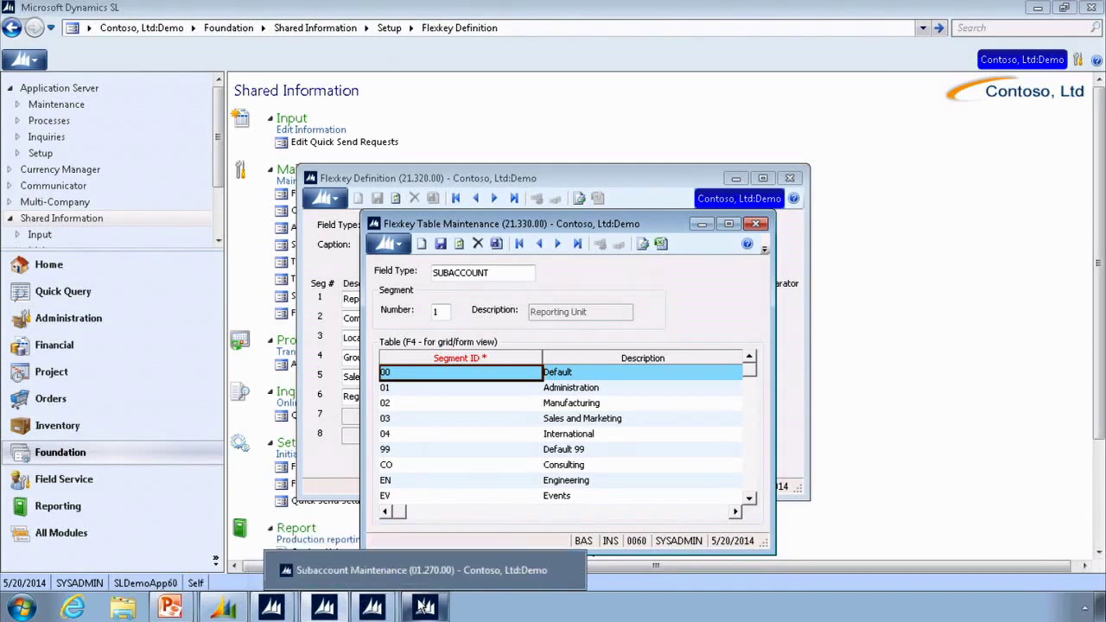
pyautogui.click(417, 584)
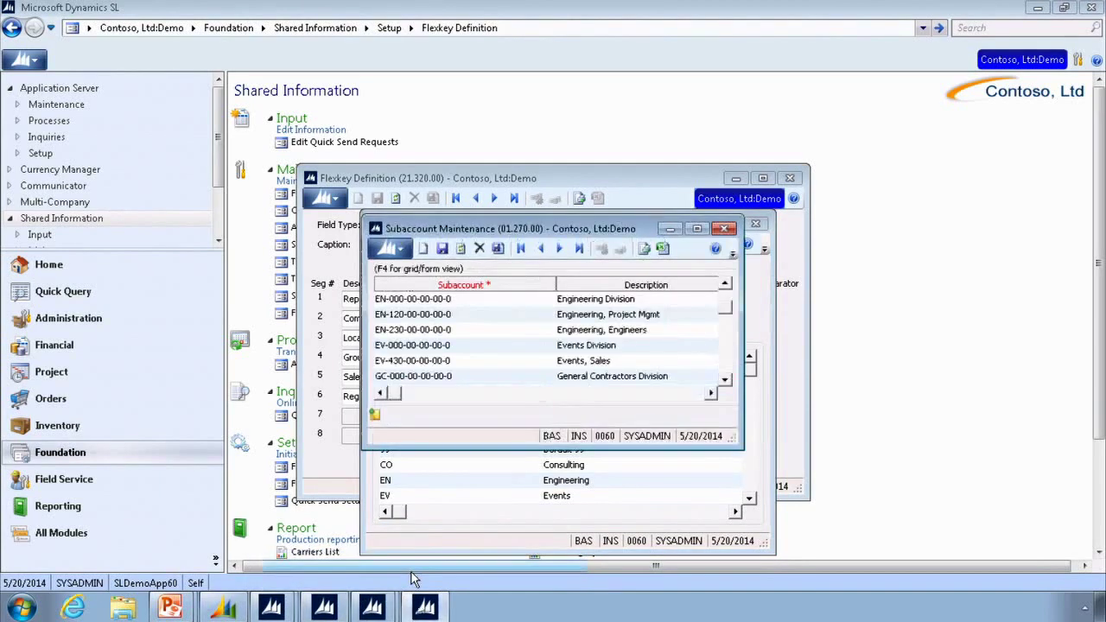
pyautogui.click(432, 299)
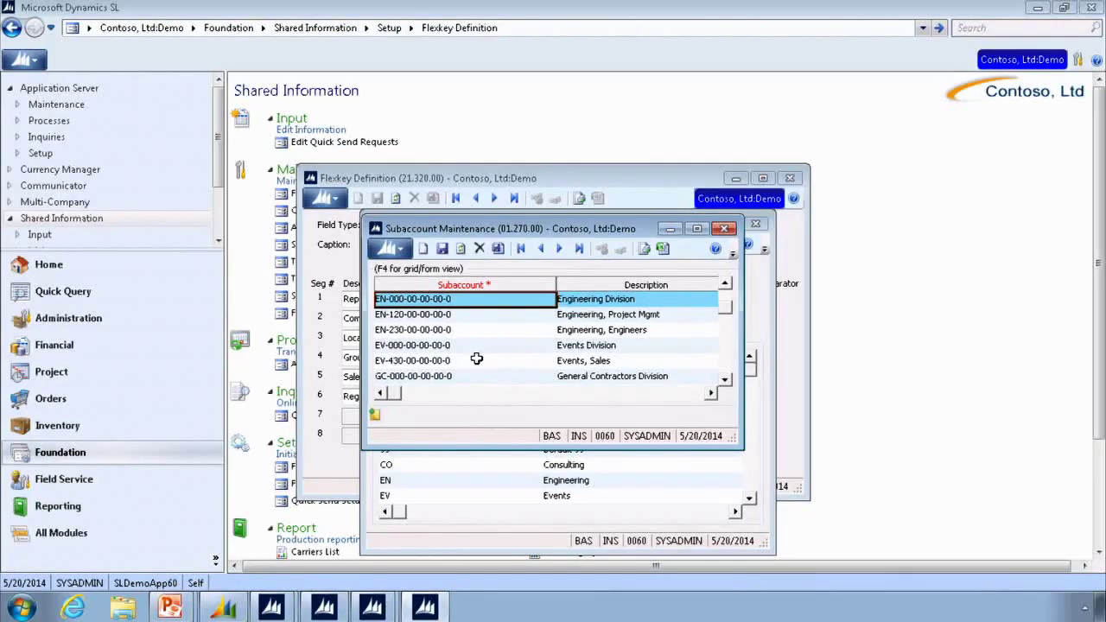
pyautogui.hotkey('alt', 'Tab')
pyautogui.hotkey('alt', 'Tab')
pyautogui.hotkey('alt', 'Tab')
pyautogui.hotkey('alt', 'Tab')
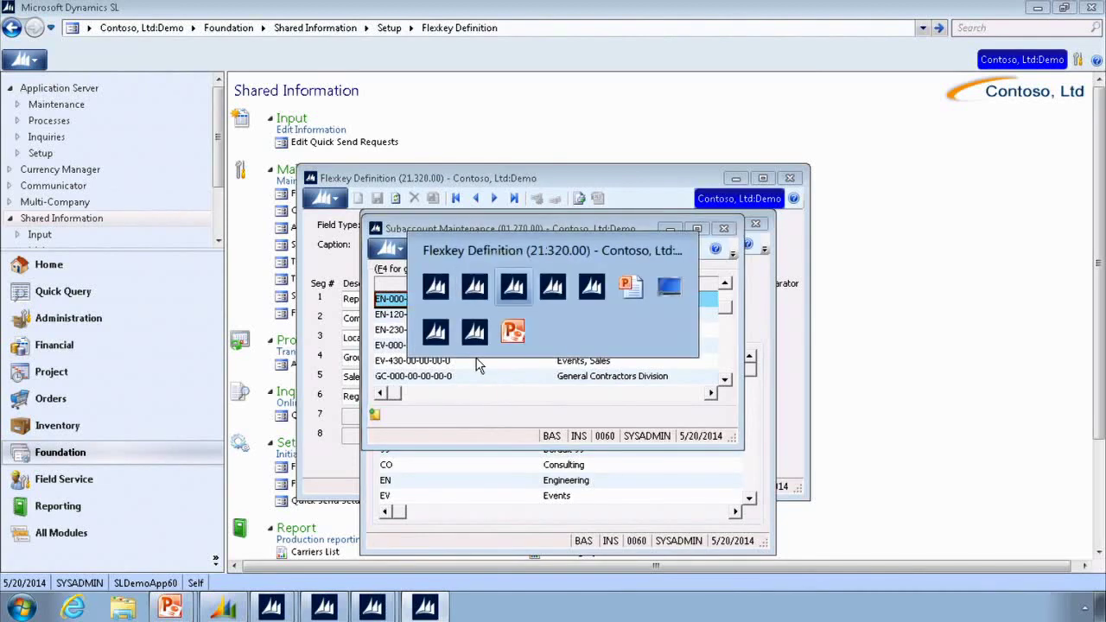
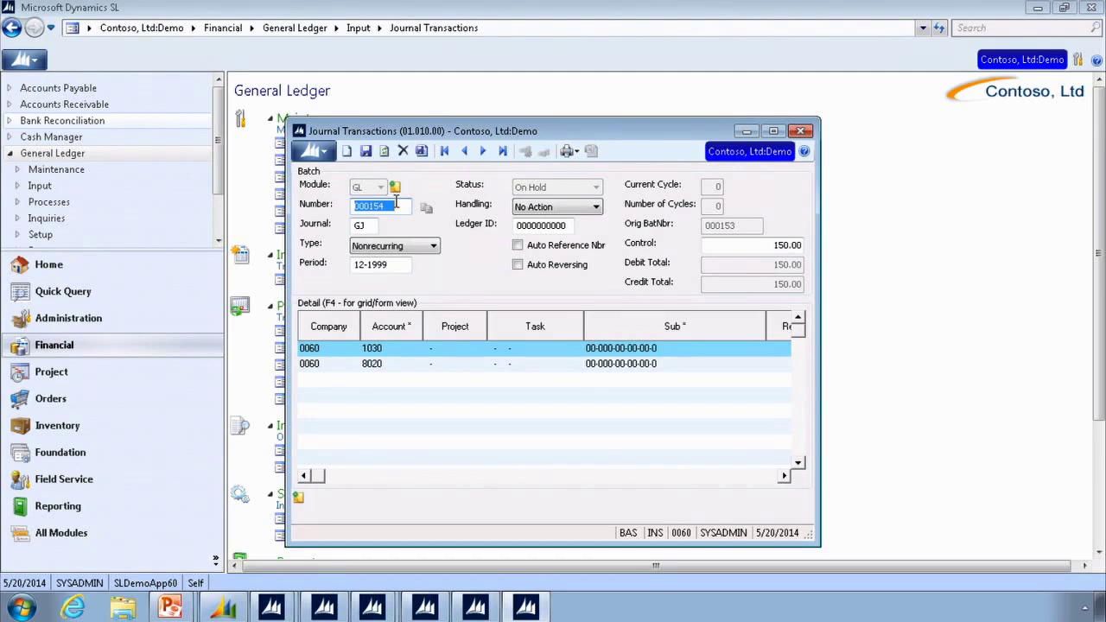
# Step: Bring up the Batch List for the batch number, view its filter column choices, and close the list without picking a batch
pyautogui.doubleClick(396, 205)
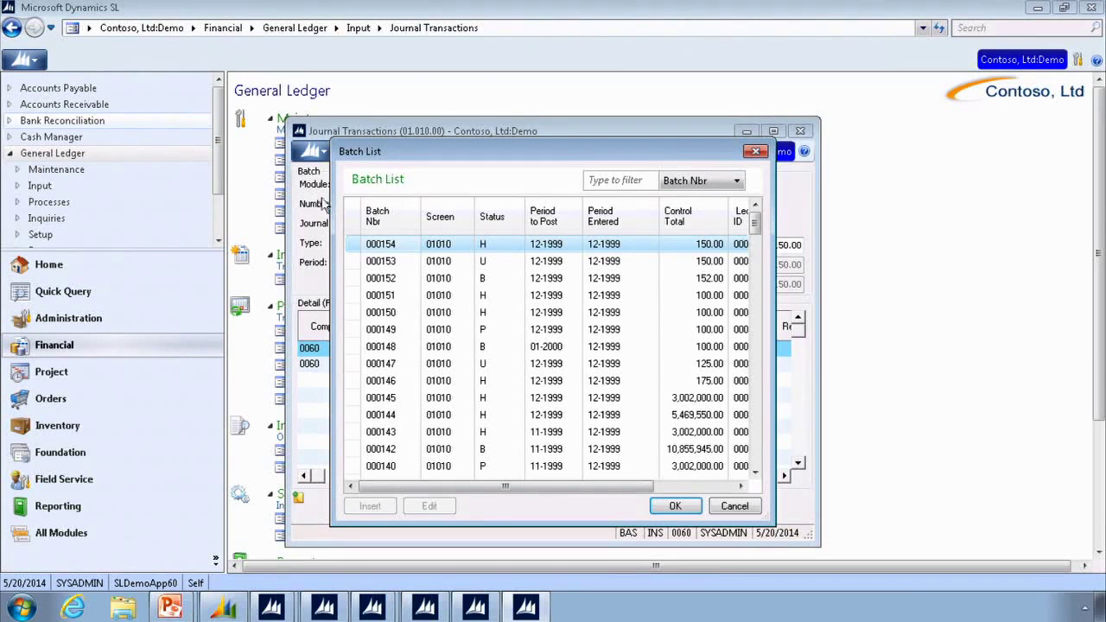
pyautogui.click(737, 181)
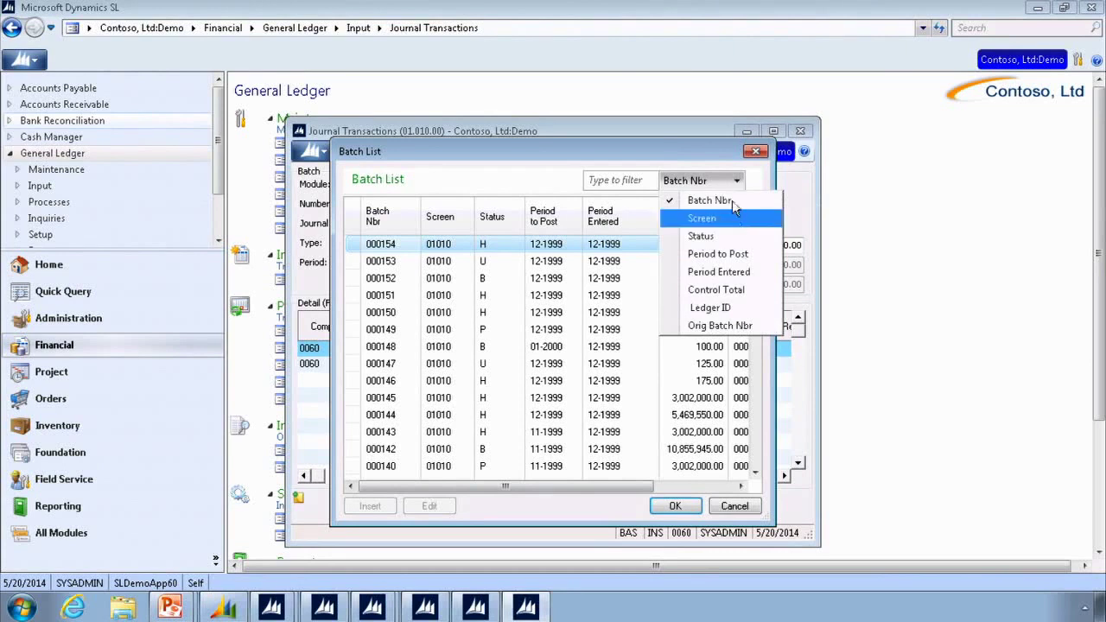
pyautogui.click(615, 176)
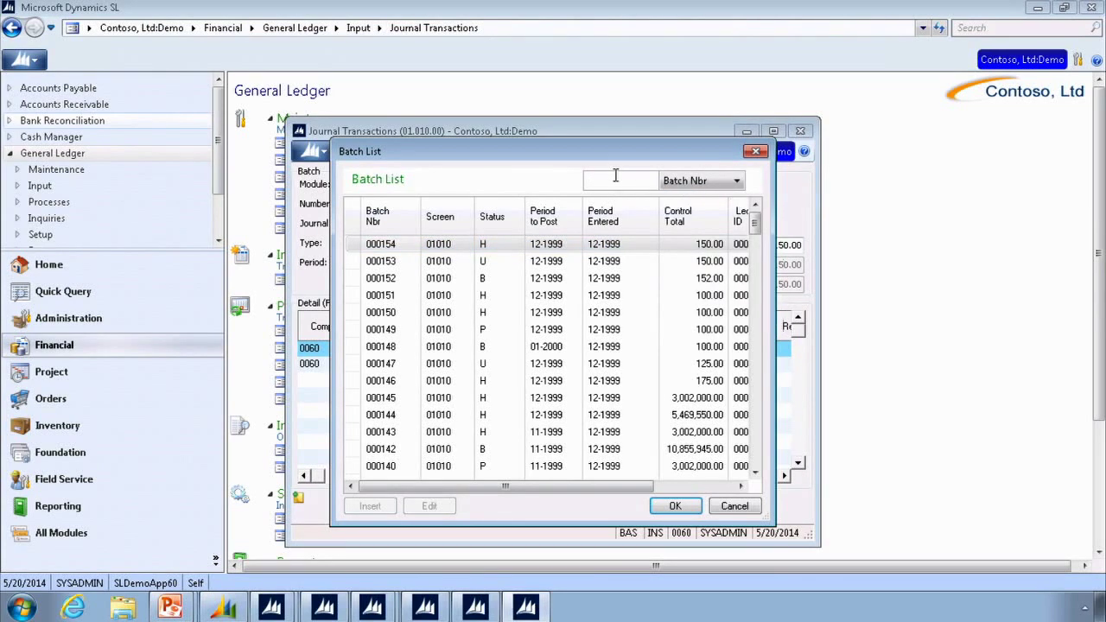
pyautogui.click(726, 185)
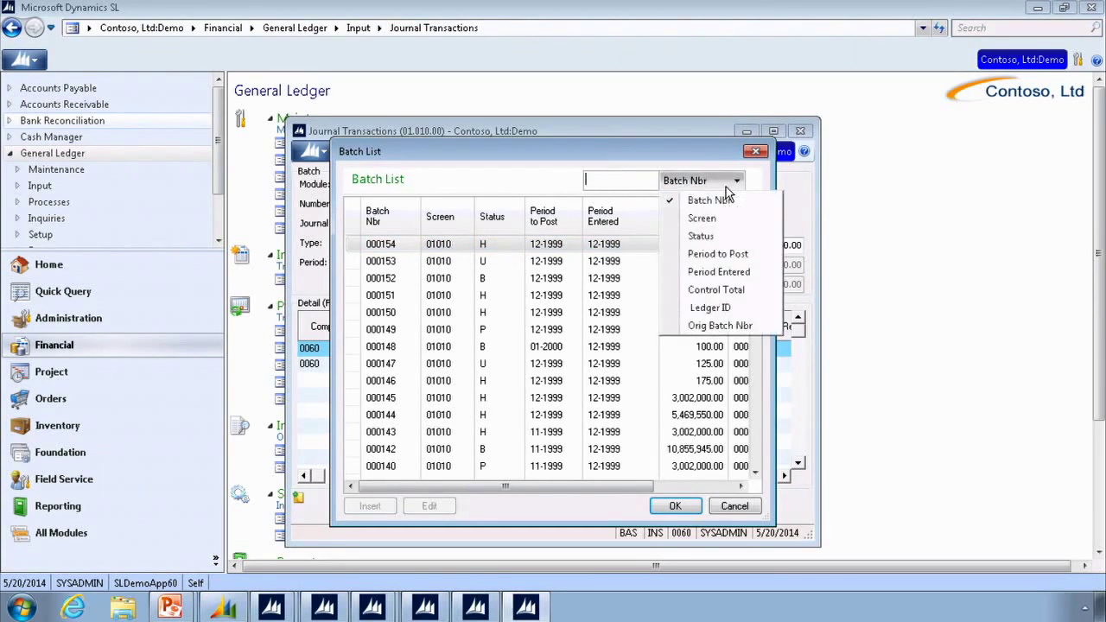
pyautogui.click(621, 510)
pyautogui.click(746, 512)
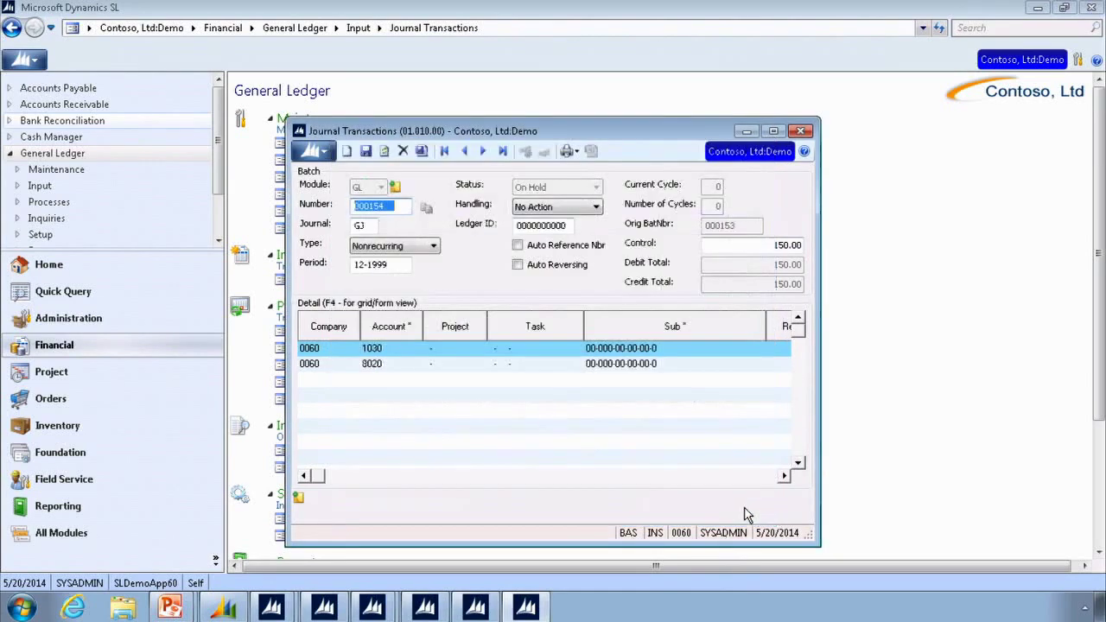
# Step: Examine the batch header's journal, period and control amount, plus the available Type and Handling choices, keeping the current selections
pyautogui.click(361, 223)
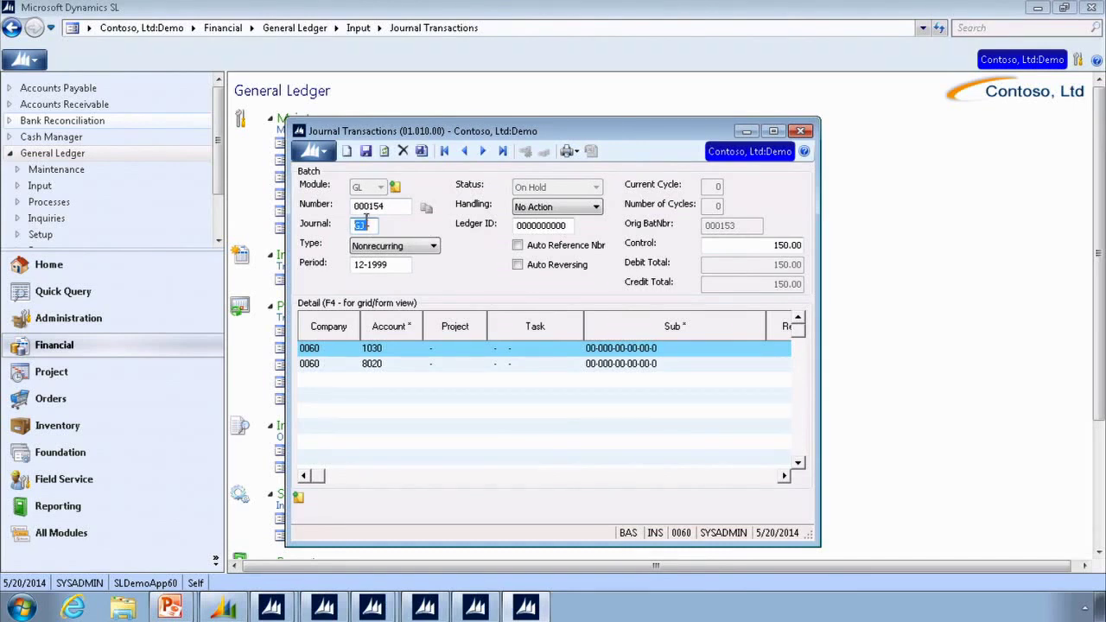
pyautogui.click(438, 251)
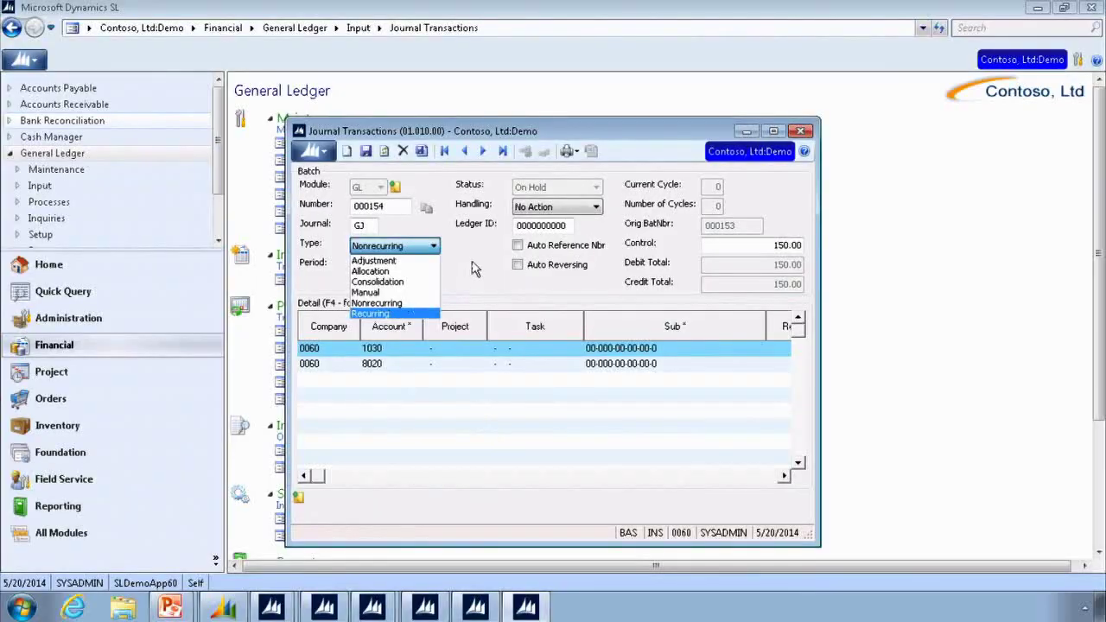
pyautogui.click(473, 267)
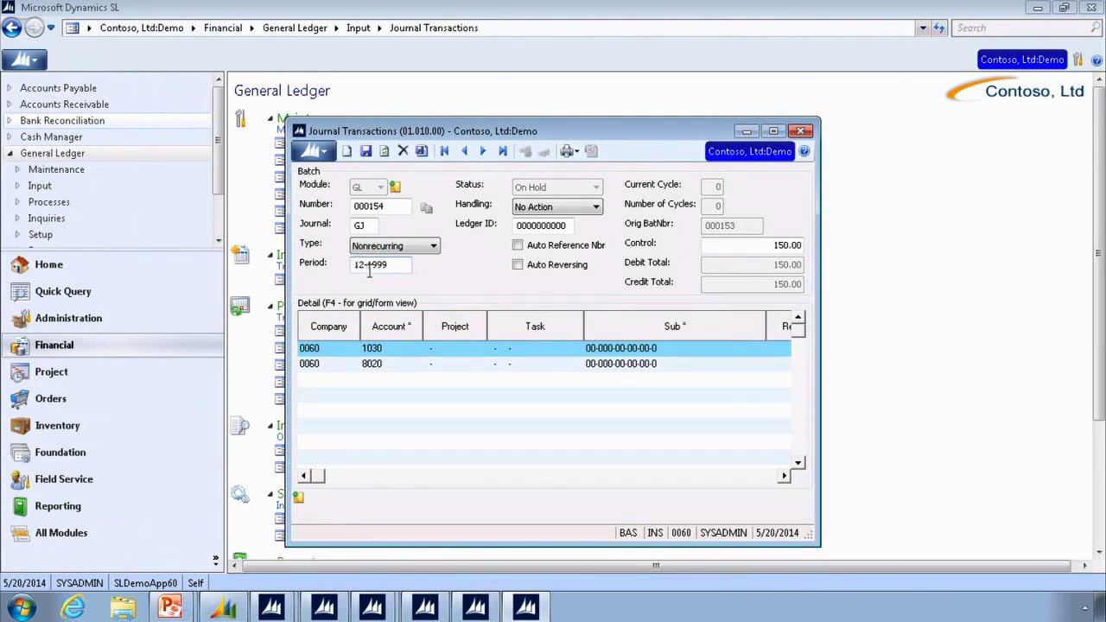
pyautogui.doubleClick(386, 266)
pyautogui.click(595, 208)
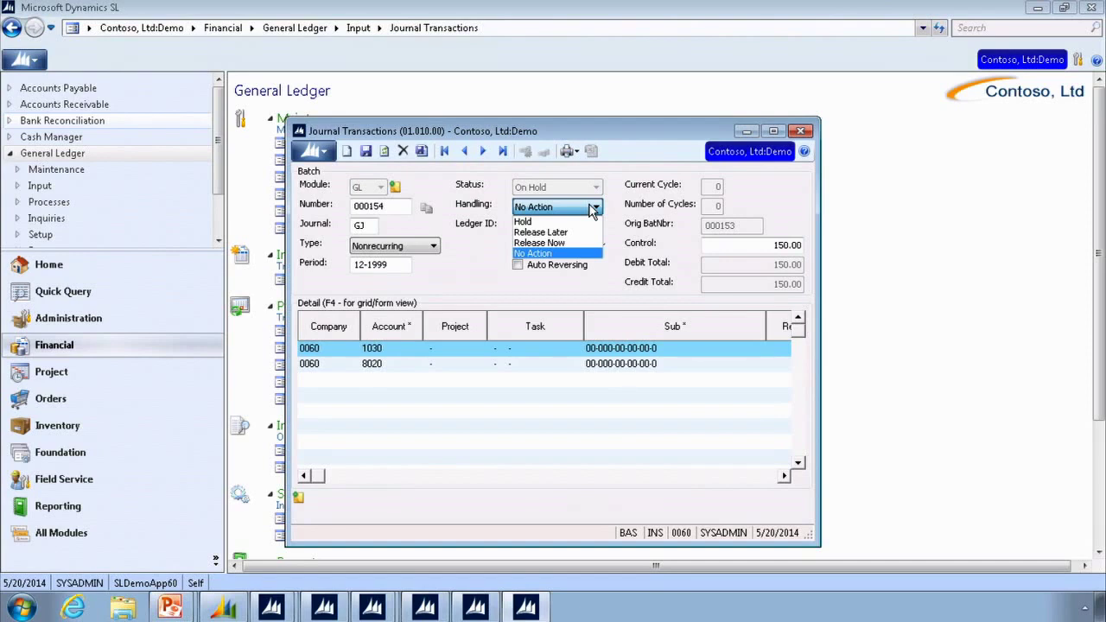
pyautogui.click(533, 254)
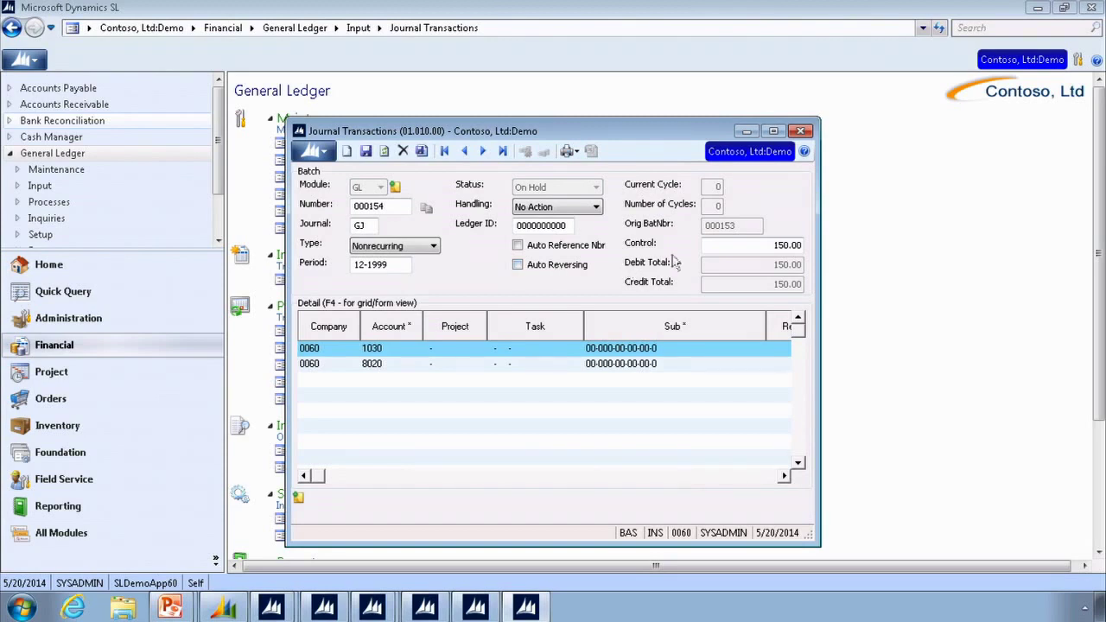
pyautogui.click(755, 250)
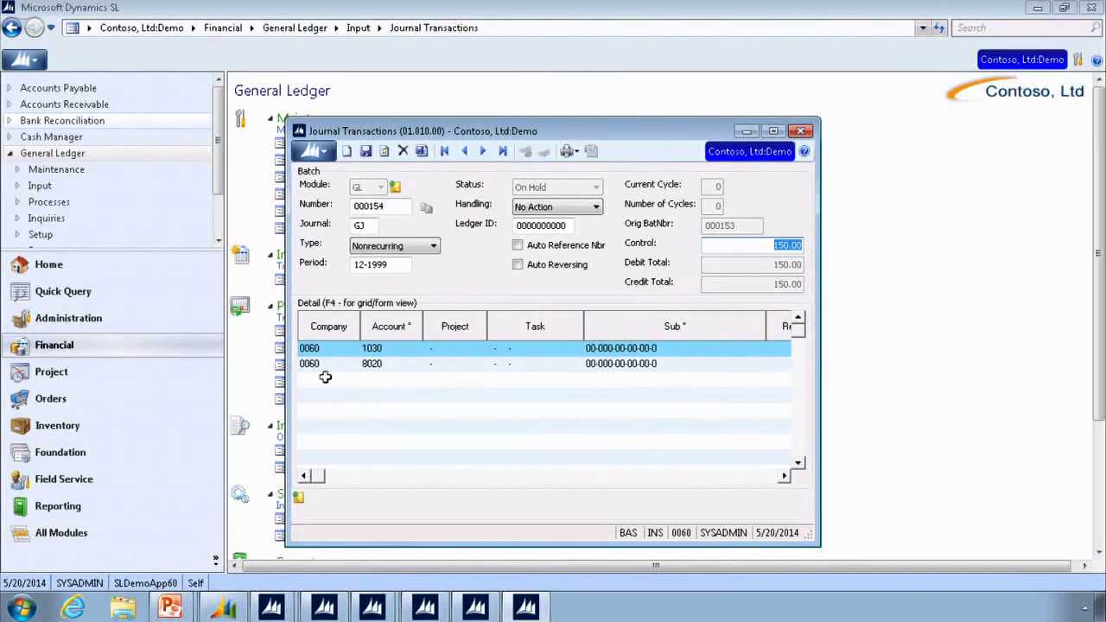
# Step: Look up the first detail line's choices in the Master Account List and Master SubAccount List, cancelling both lookups
pyautogui.click(322, 348)
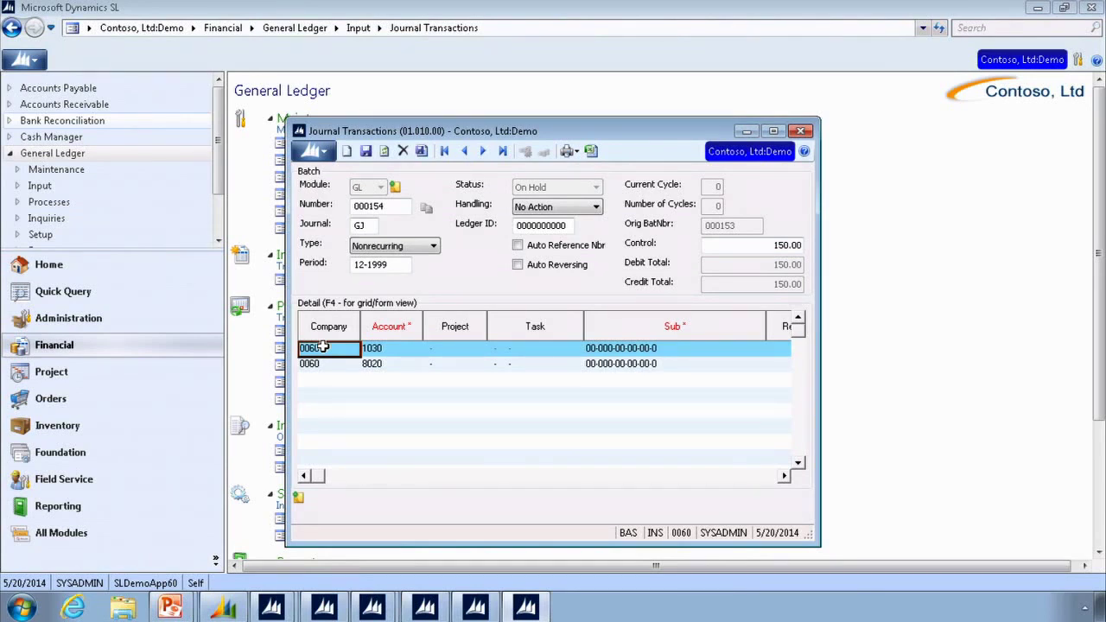
pyautogui.click(405, 347)
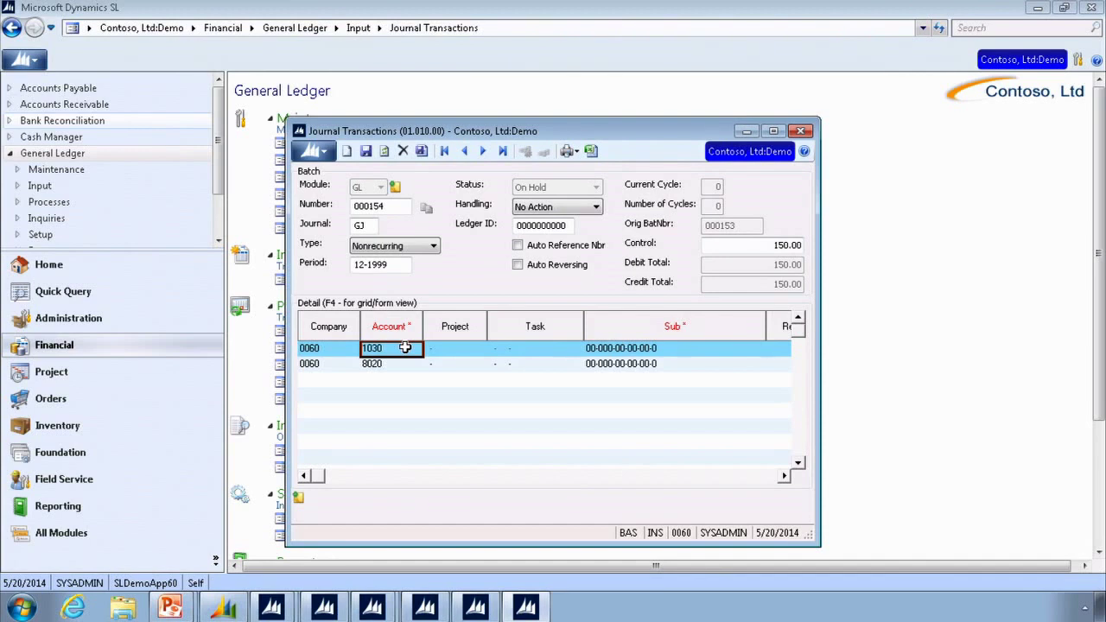
pyautogui.doubleClick(405, 347)
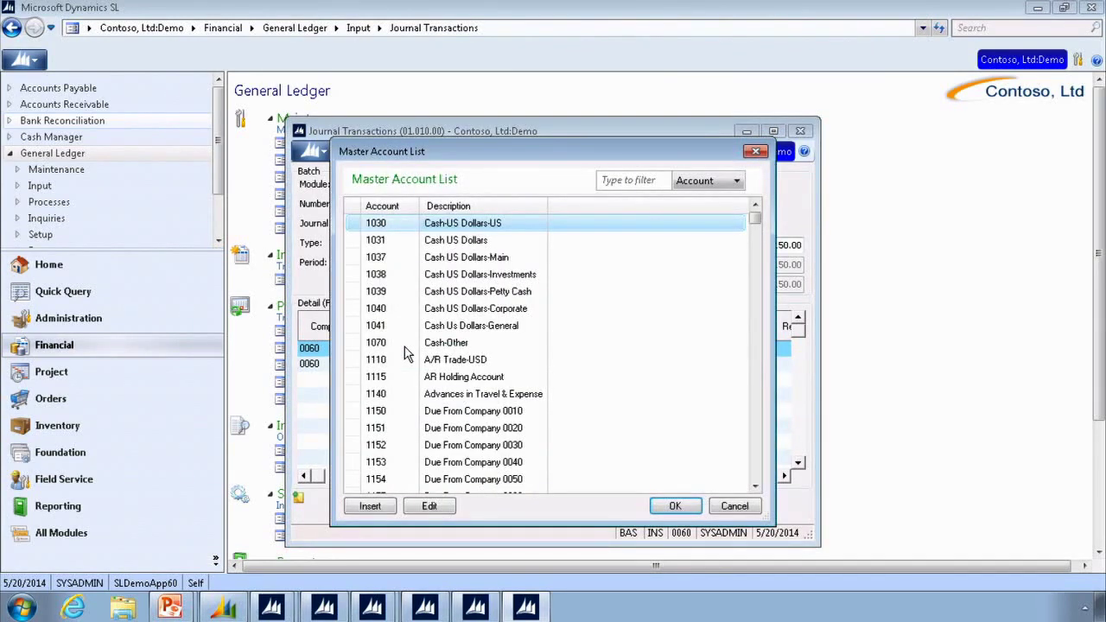
pyautogui.click(735, 506)
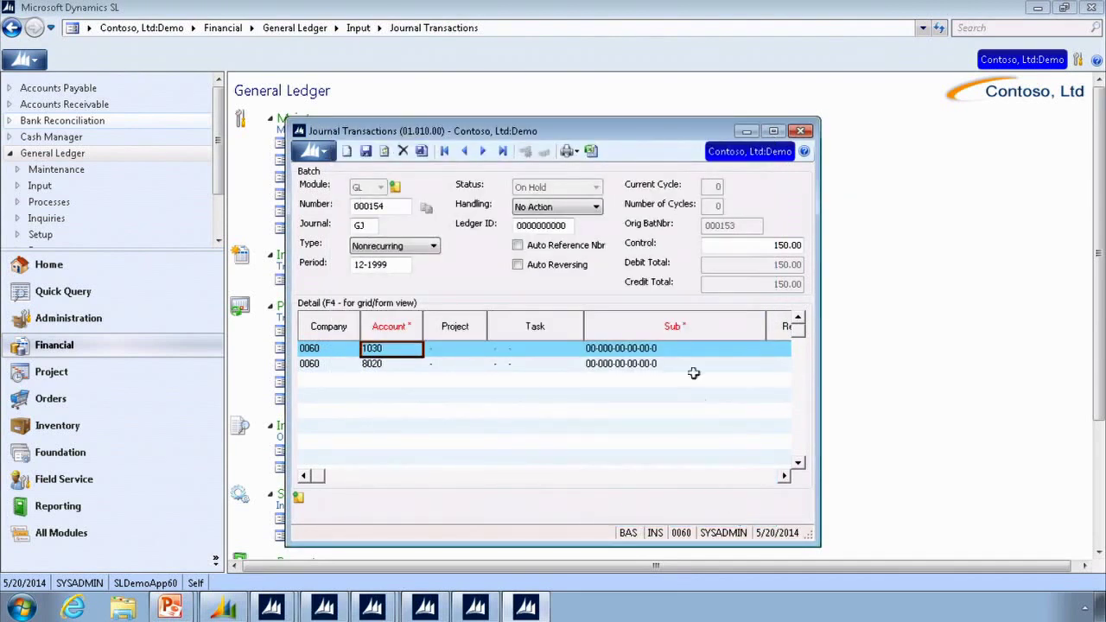
pyautogui.click(659, 348)
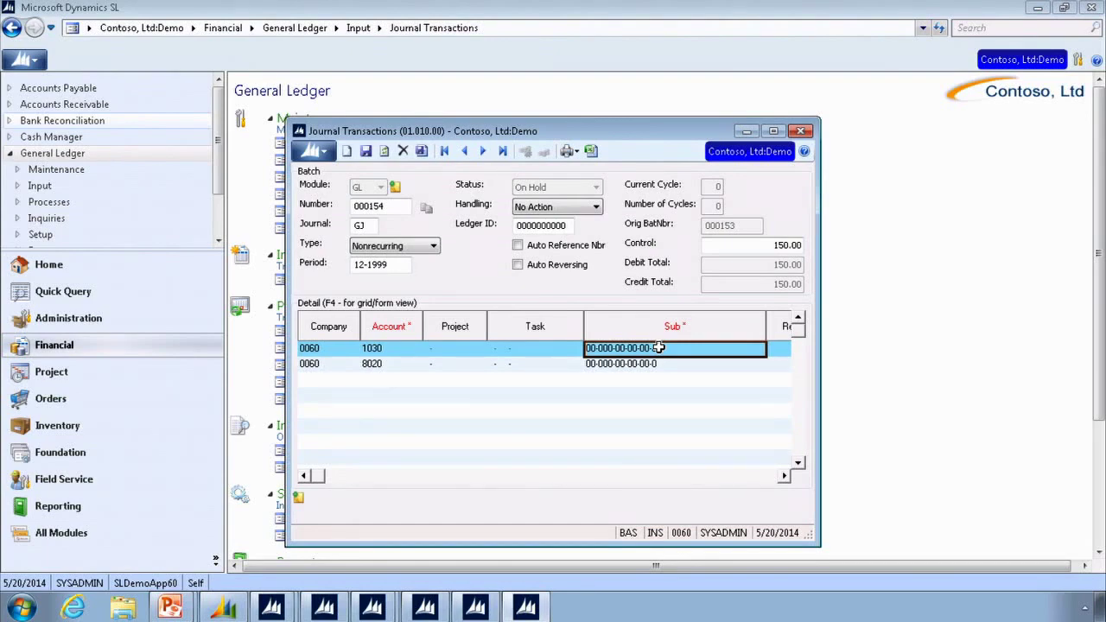
pyautogui.doubleClick(660, 348)
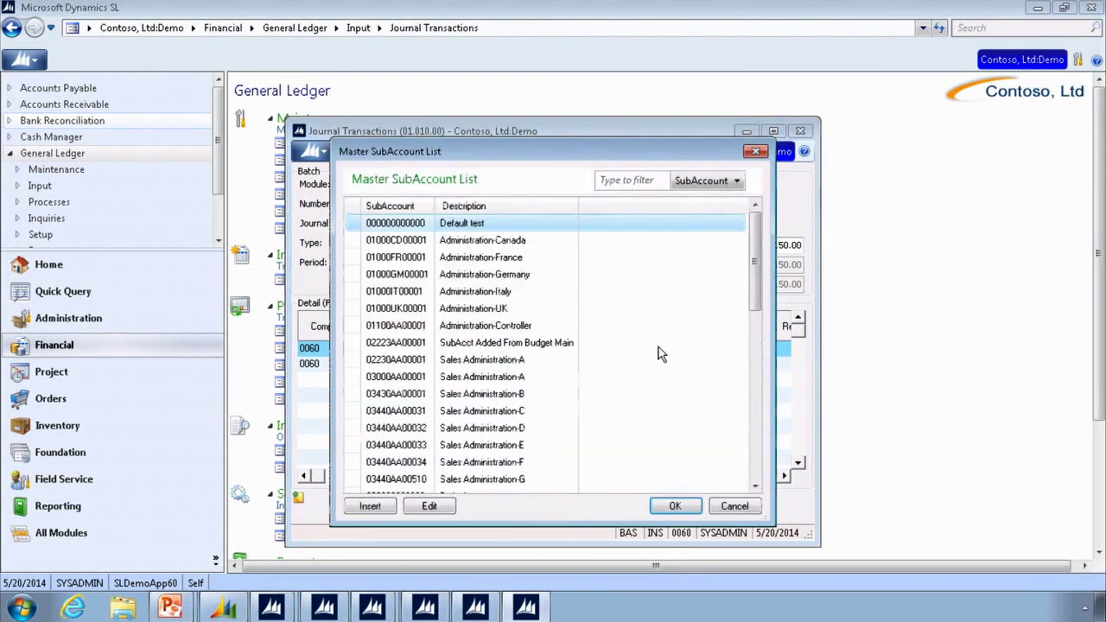
pyautogui.click(736, 506)
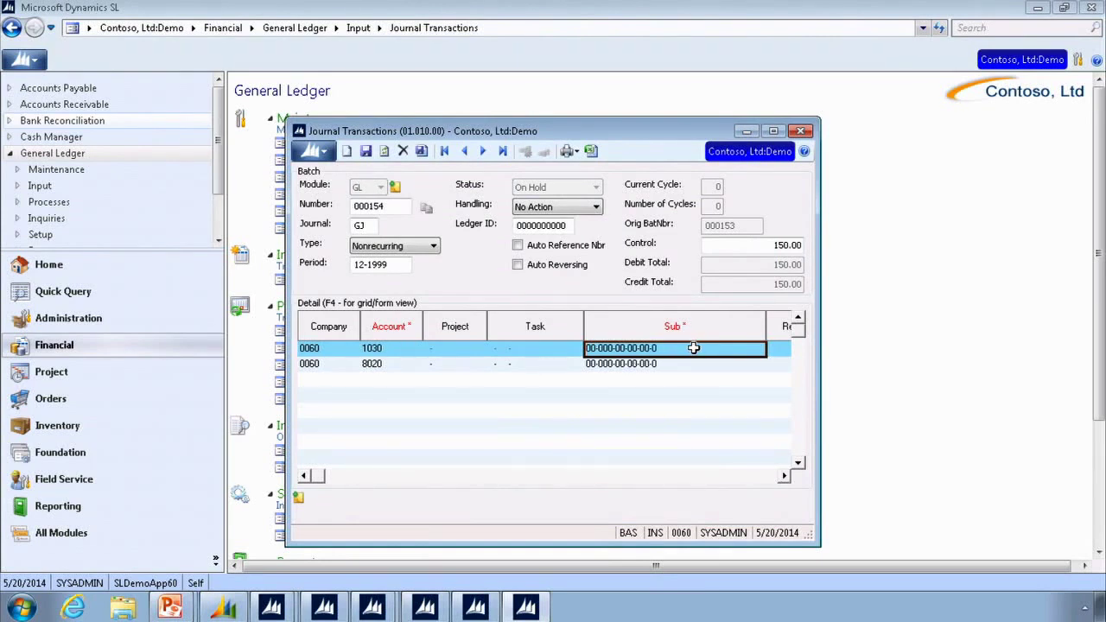
# Step: Show the first detail line in form view and examine its account, subaccount, reference number, debit, credit and description fields
pyautogui.press('Tab')
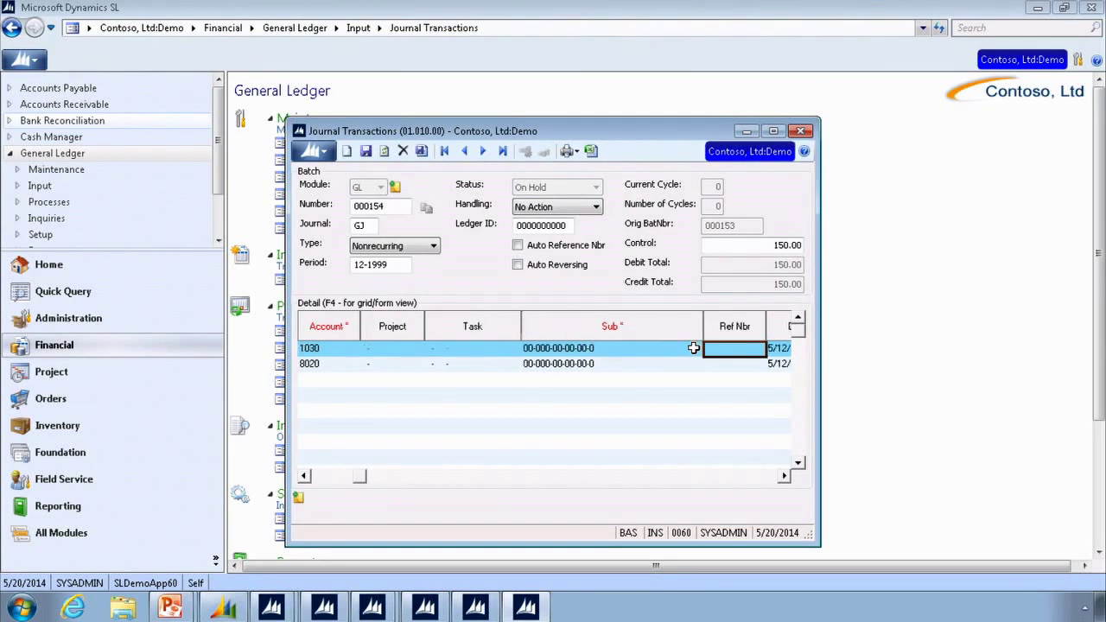
pyautogui.press('Tab')
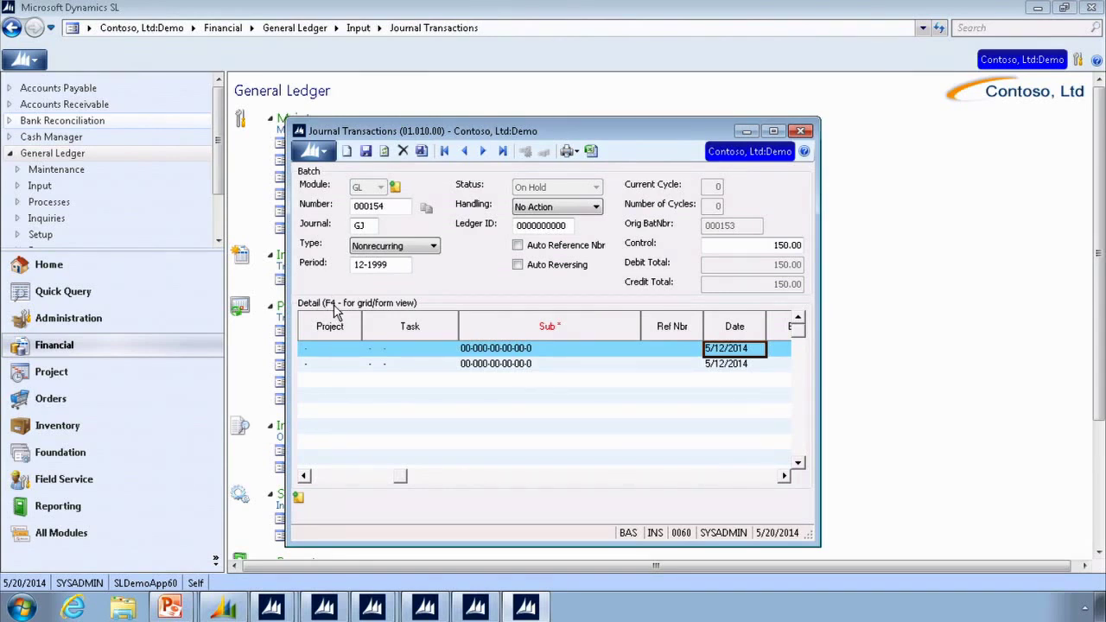
pyautogui.press('F4')
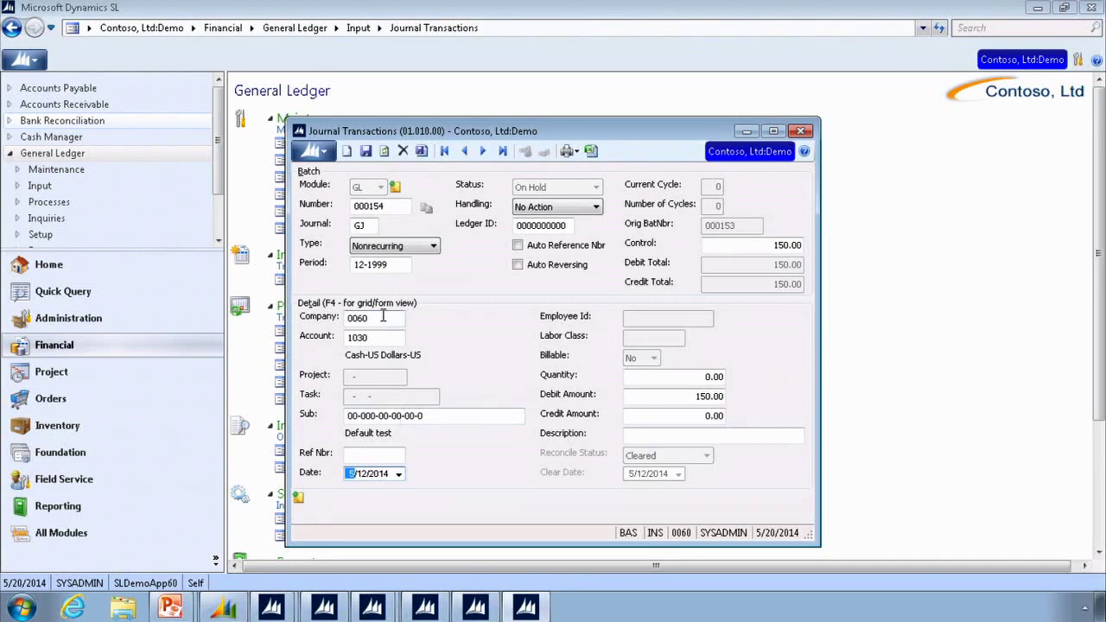
pyautogui.click(391, 337)
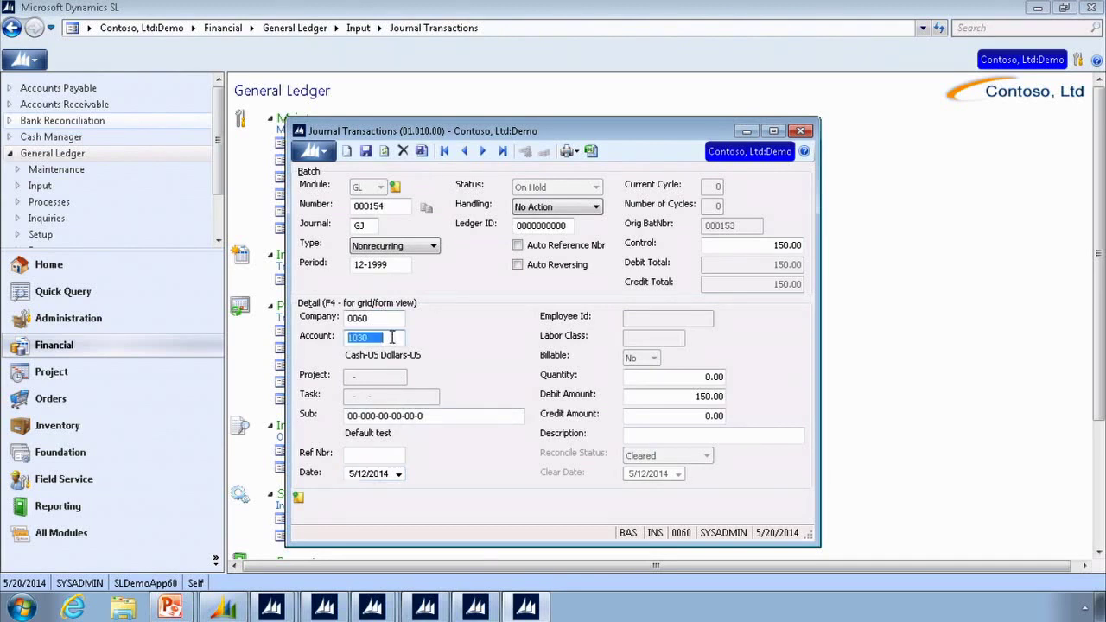
pyautogui.click(441, 415)
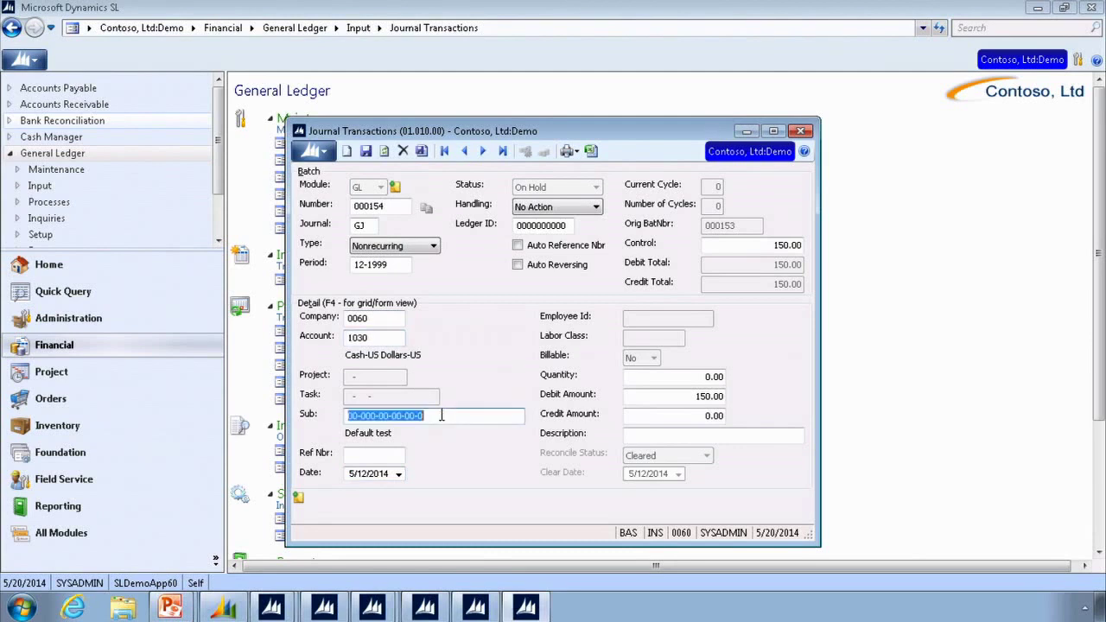
pyautogui.click(369, 456)
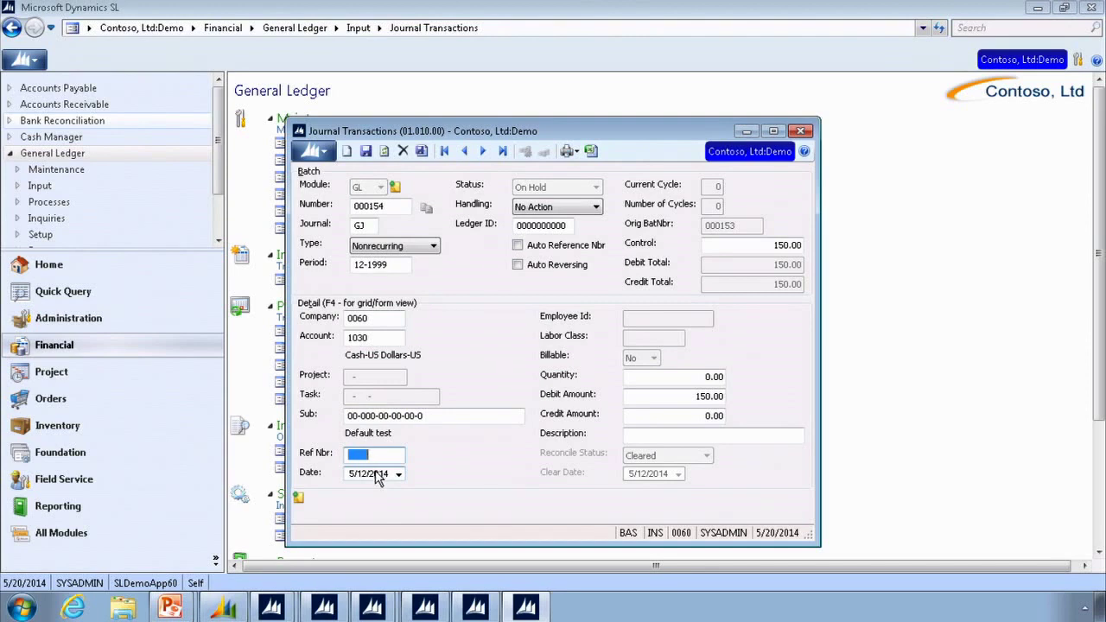
pyautogui.click(674, 396)
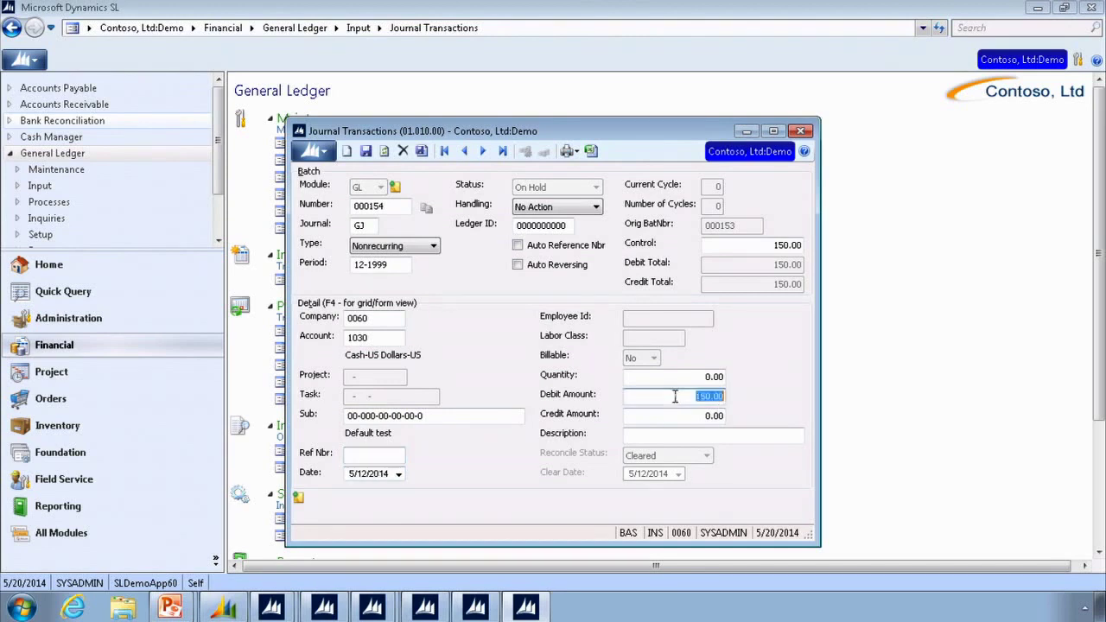
pyautogui.click(691, 416)
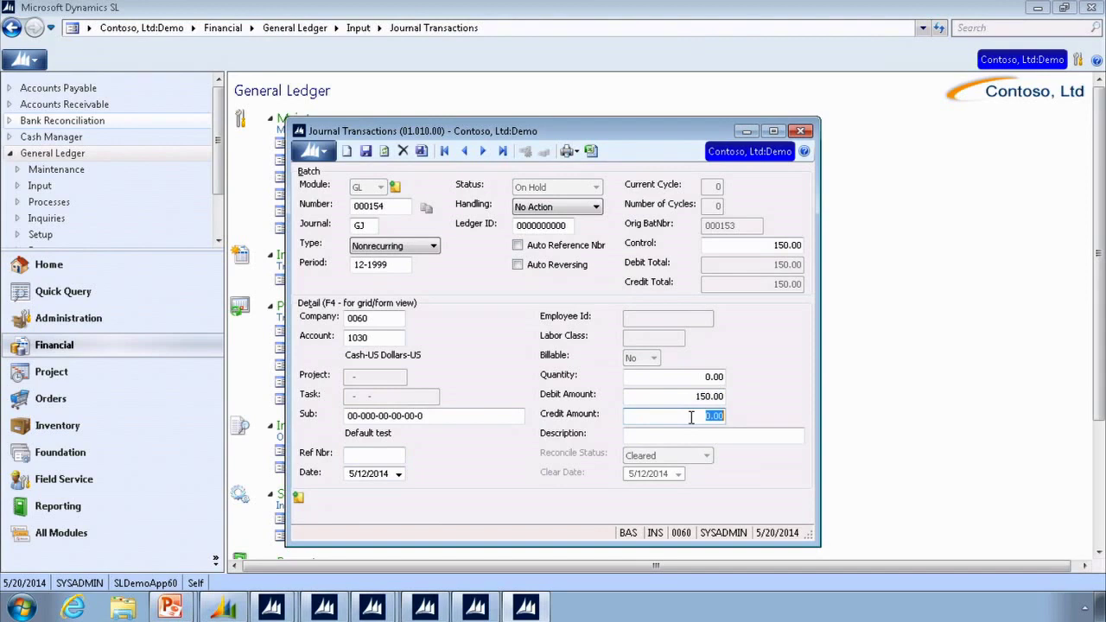
pyautogui.click(693, 433)
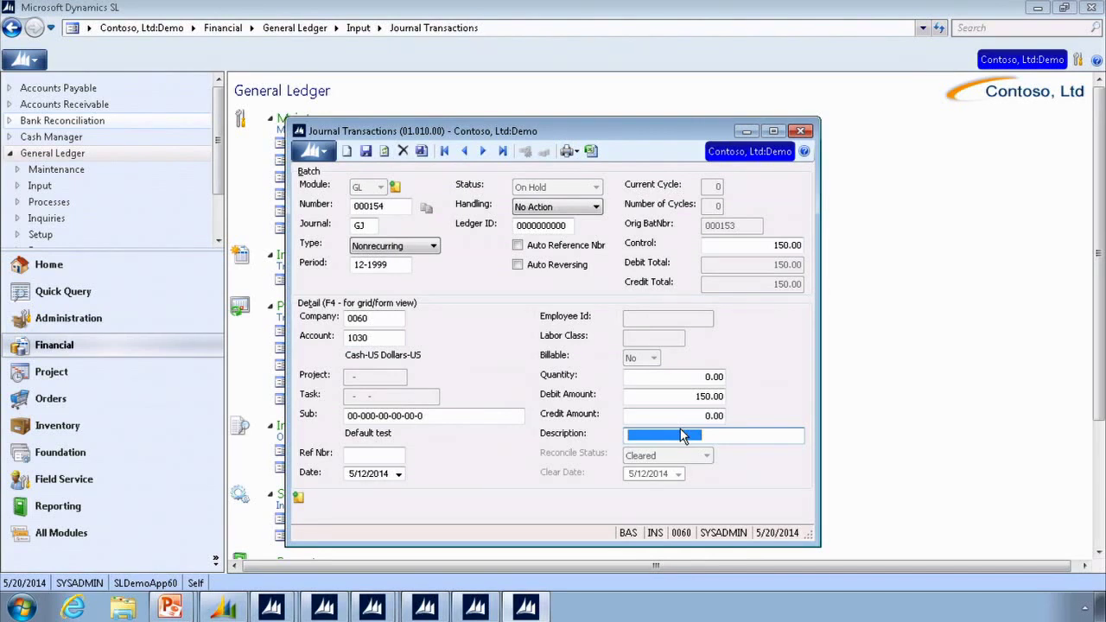
# Step: Return the detail area to grid view, go back to the first line's company, and select account 8020 on the second line
pyautogui.press('F4')
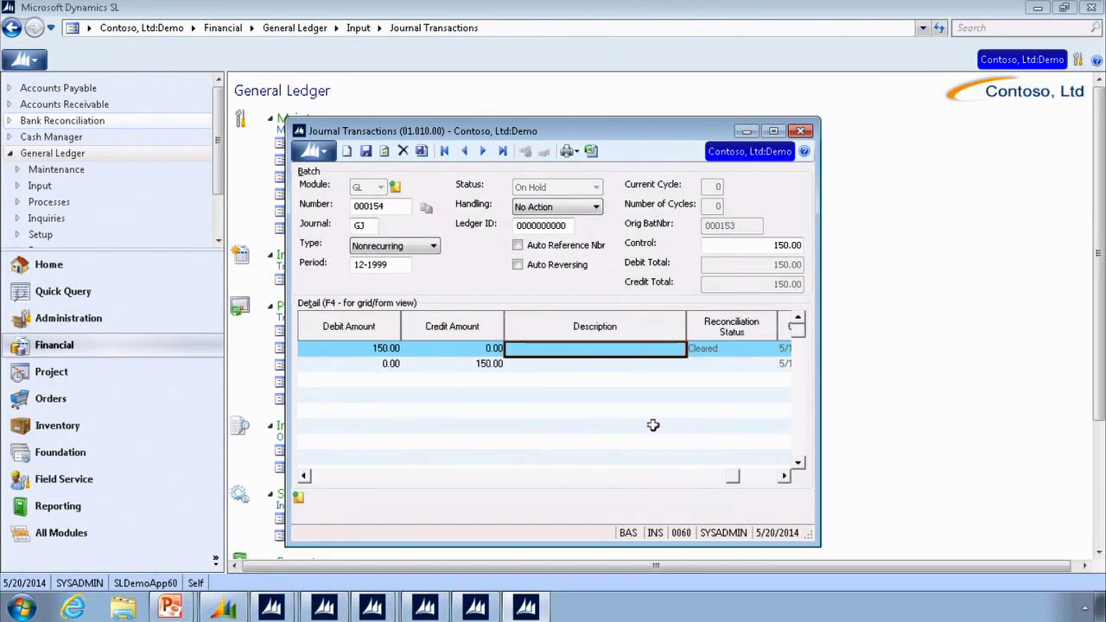
pyautogui.hotkey('shift', 'Tab')
pyautogui.hotkey('shift', 'Tab')
pyautogui.hotkey('shift', 'Tab')
pyautogui.hotkey('shift', 'Tab')
pyautogui.hotkey('shift', 'Tab')
pyautogui.hotkey('shift', 'Tab')
pyautogui.hotkey('shift', 'Tab')
pyautogui.hotkey('shift', 'Tab')
pyautogui.hotkey('shift', 'Tab')
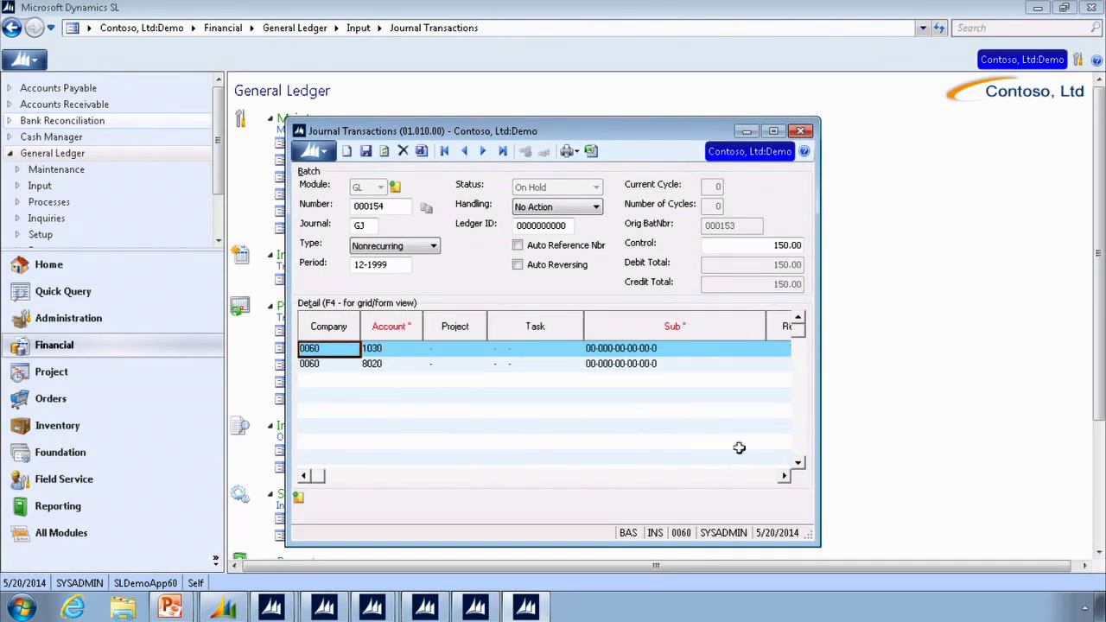
pyautogui.click(372, 365)
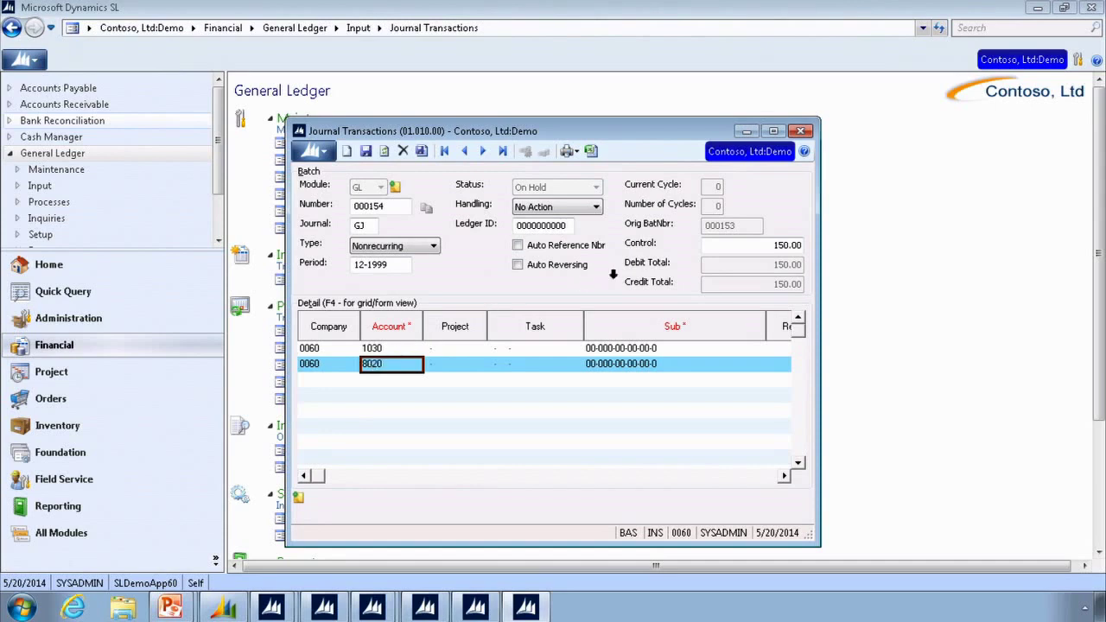
# Step: Release batch 000154 by setting Handling to Release Now and finishing it, and reload the batch from the Batch List
pyautogui.click(597, 209)
pyautogui.click(598, 209)
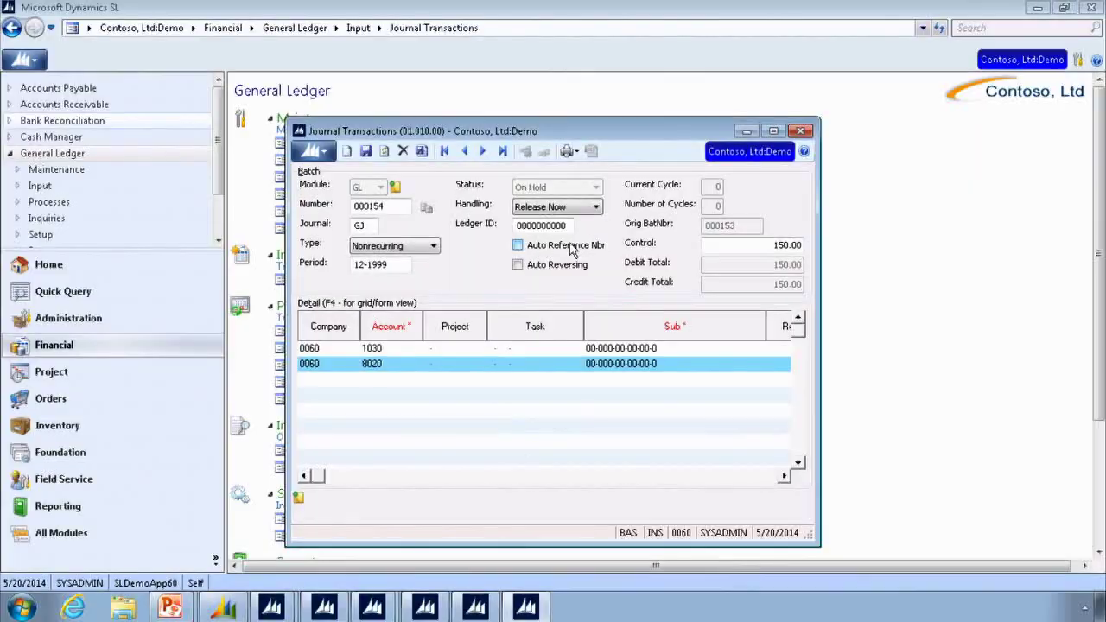
pyautogui.click(422, 153)
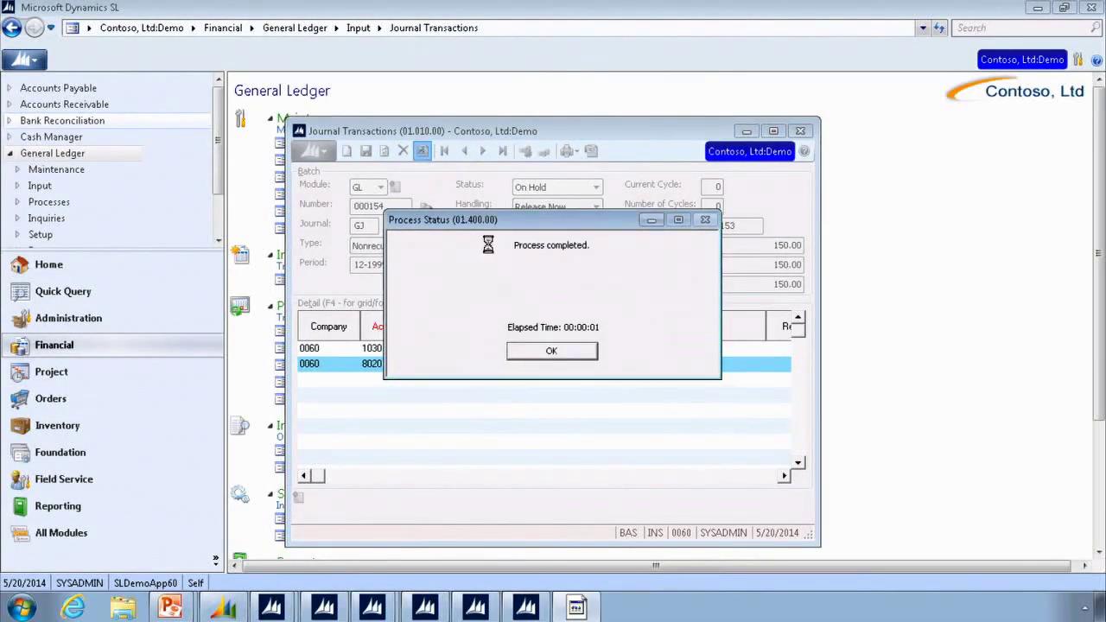
pyautogui.click(568, 354)
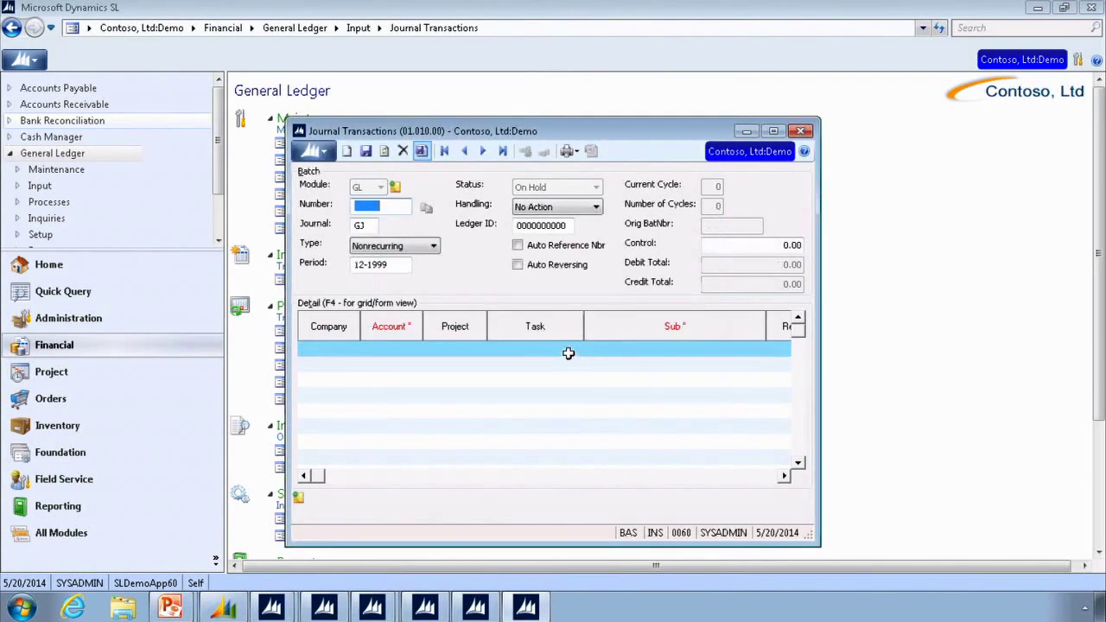
pyautogui.doubleClick(381, 209)
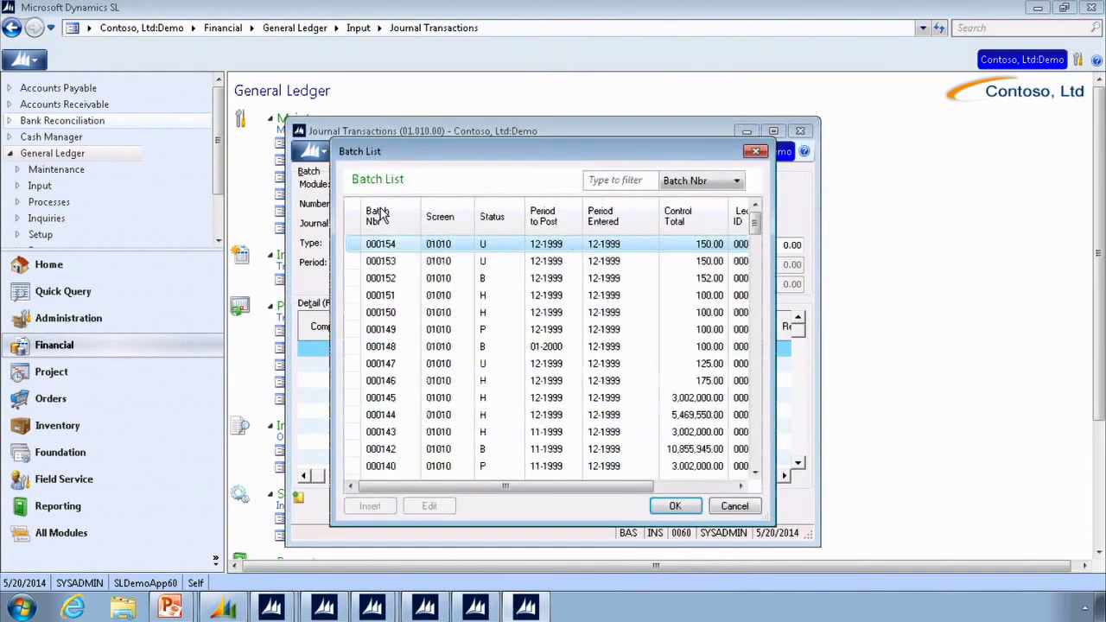
pyautogui.doubleClick(401, 246)
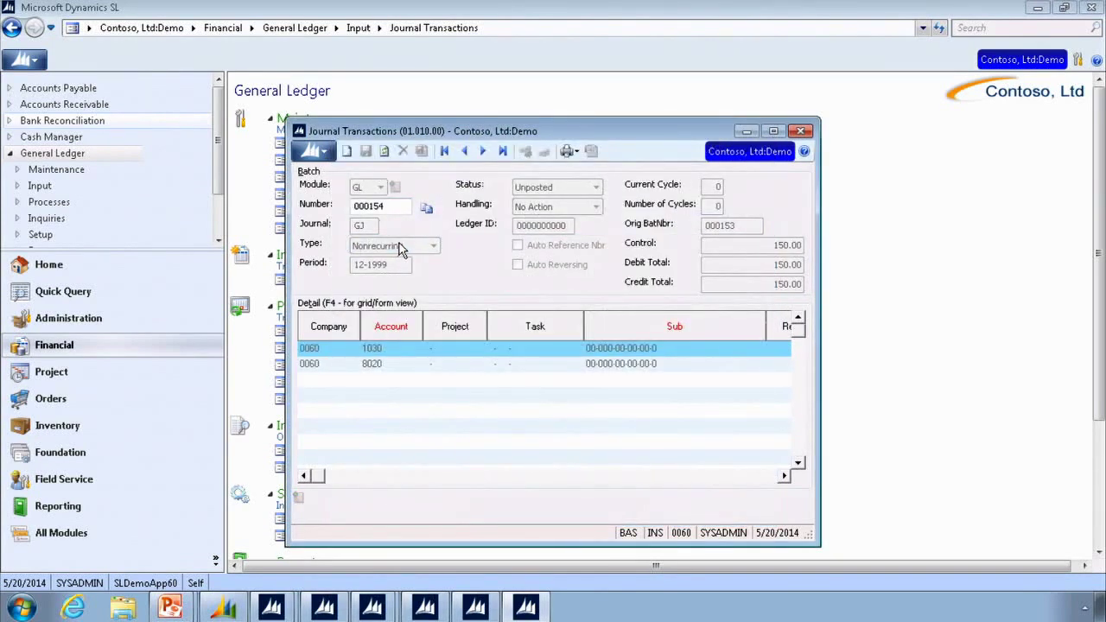
# Step: Switch to the PowerPoint slide show and advance from the Status slide to the Journal Transactions - Recurring slide
pyautogui.doubleClick(378, 200)
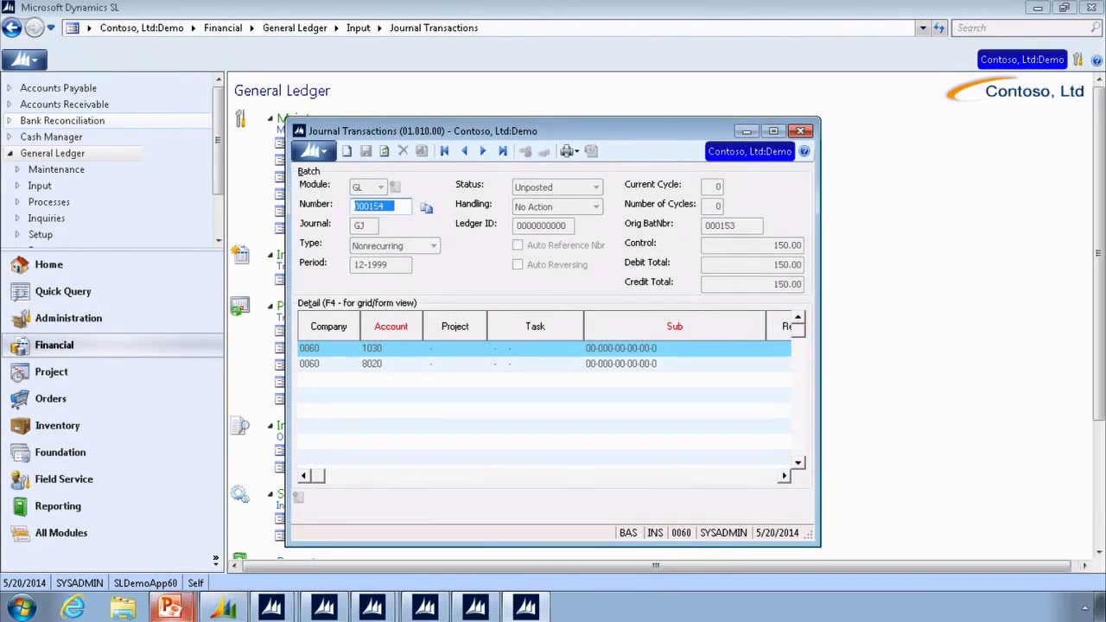
pyautogui.click(169, 610)
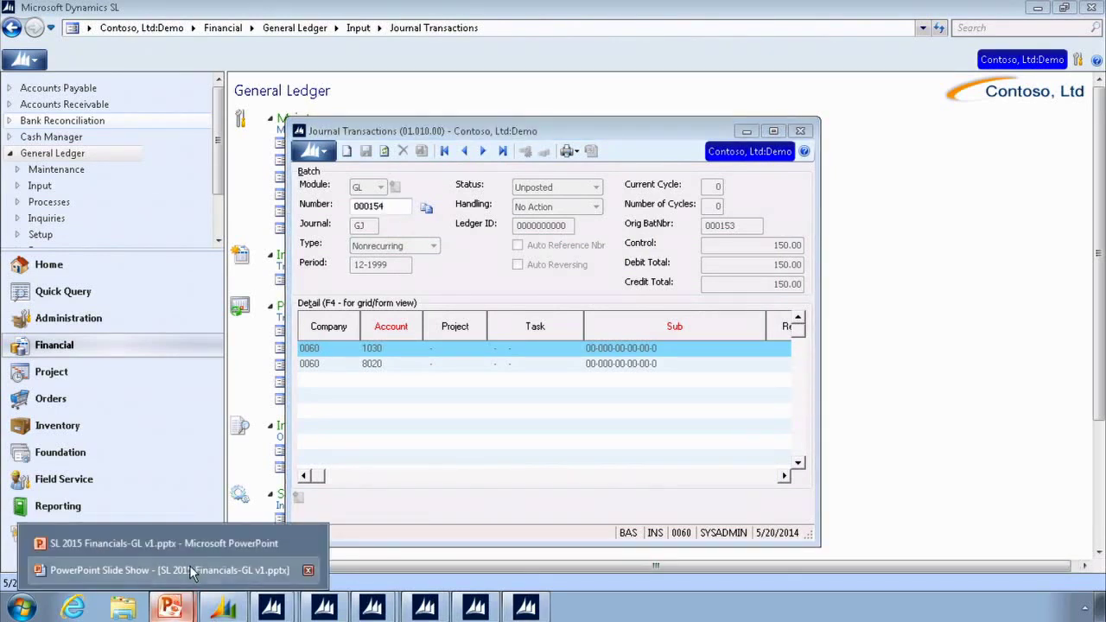
pyautogui.click(189, 565)
pyautogui.click(396, 323)
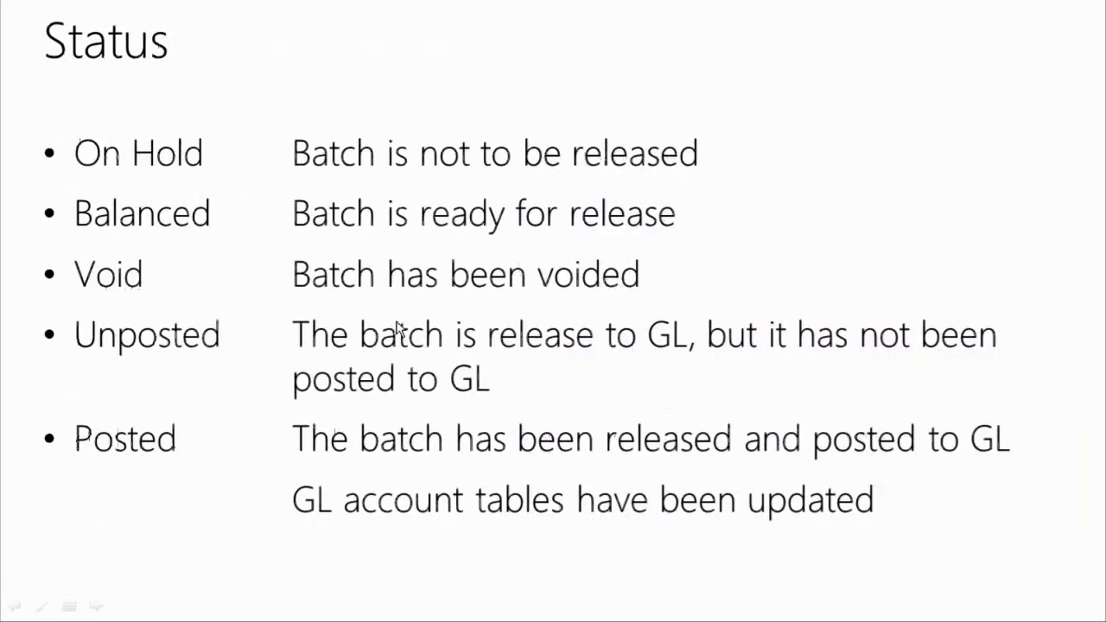
pyautogui.press('Left')
pyautogui.press('Right')
pyautogui.press('Right')
pyautogui.press('Right')
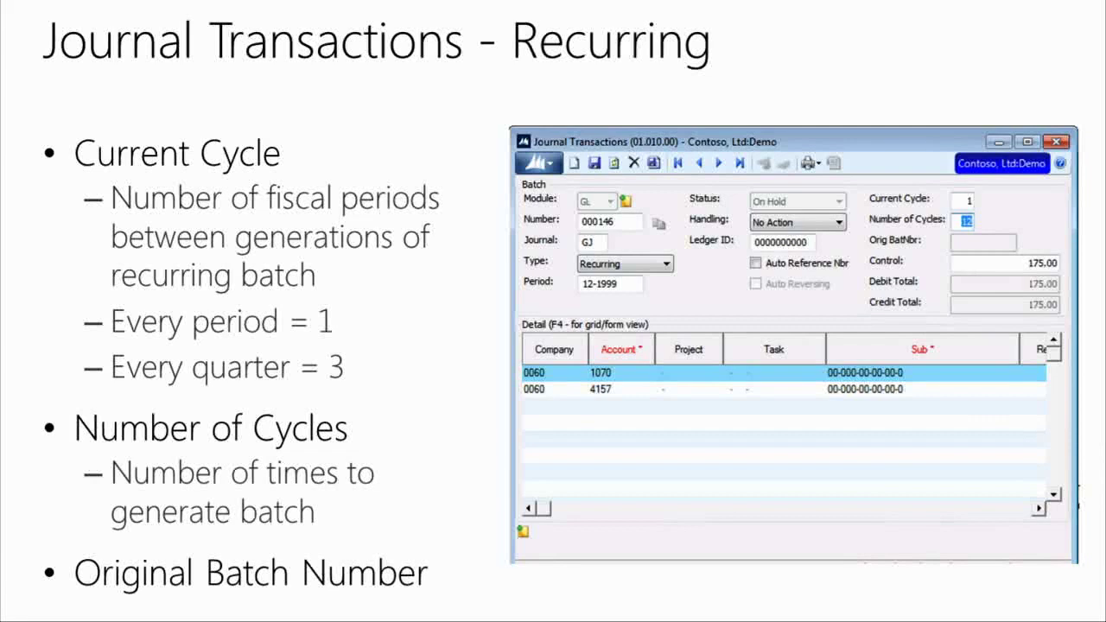
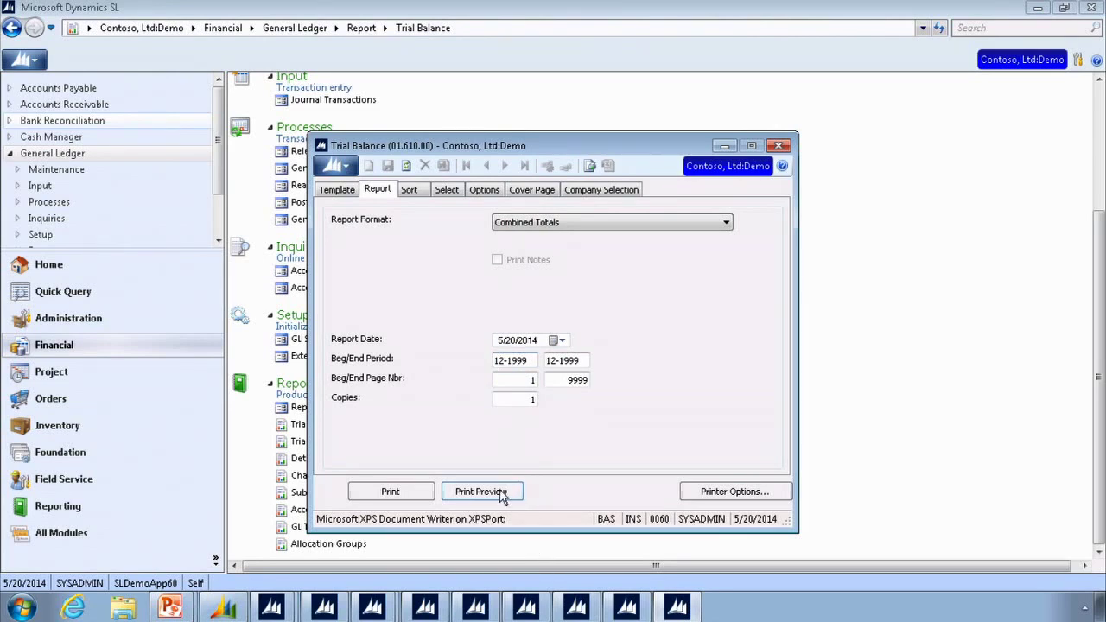
# Step: Preview the Trial Balance report for period 12-1999 and go to the Assets group of the ACTUAL ledger under company 0060
pyautogui.click(501, 493)
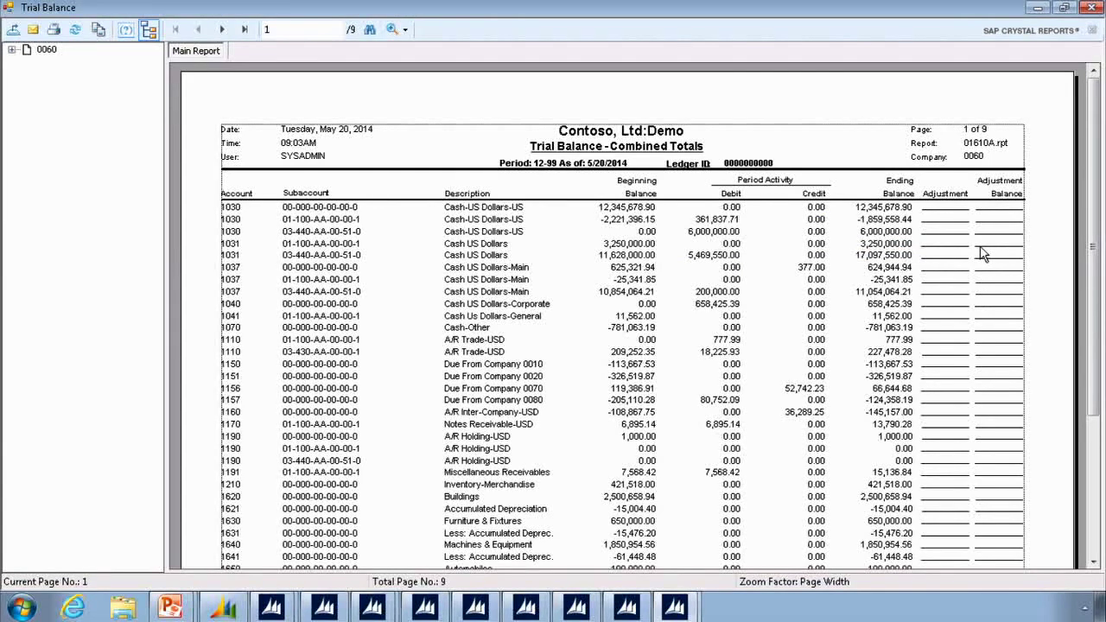
pyautogui.click(12, 50)
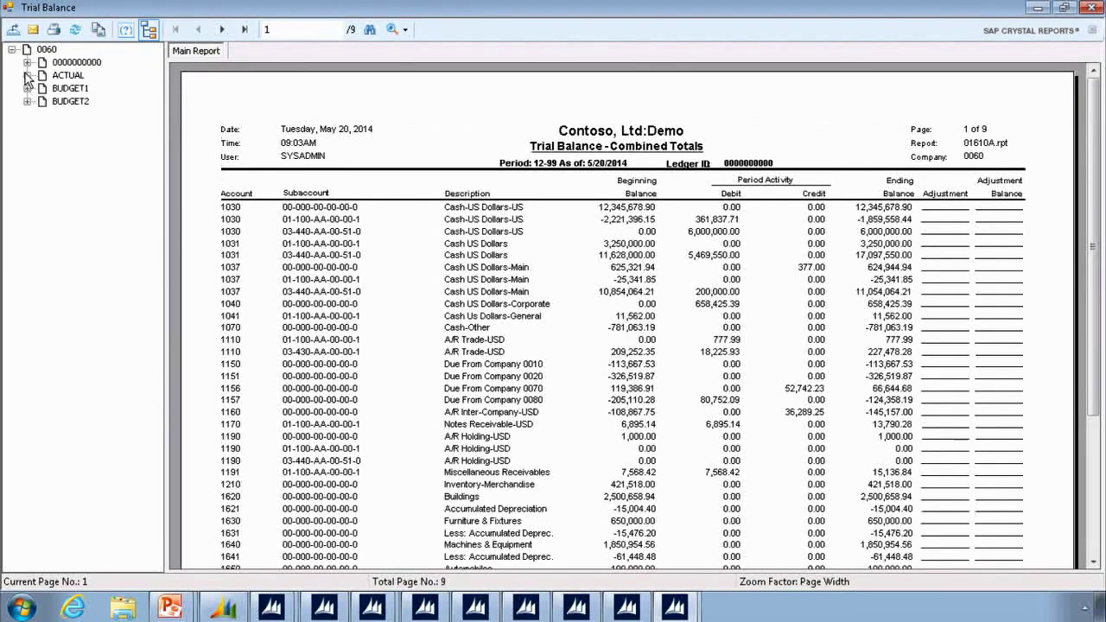
pyautogui.click(27, 75)
pyautogui.click(42, 88)
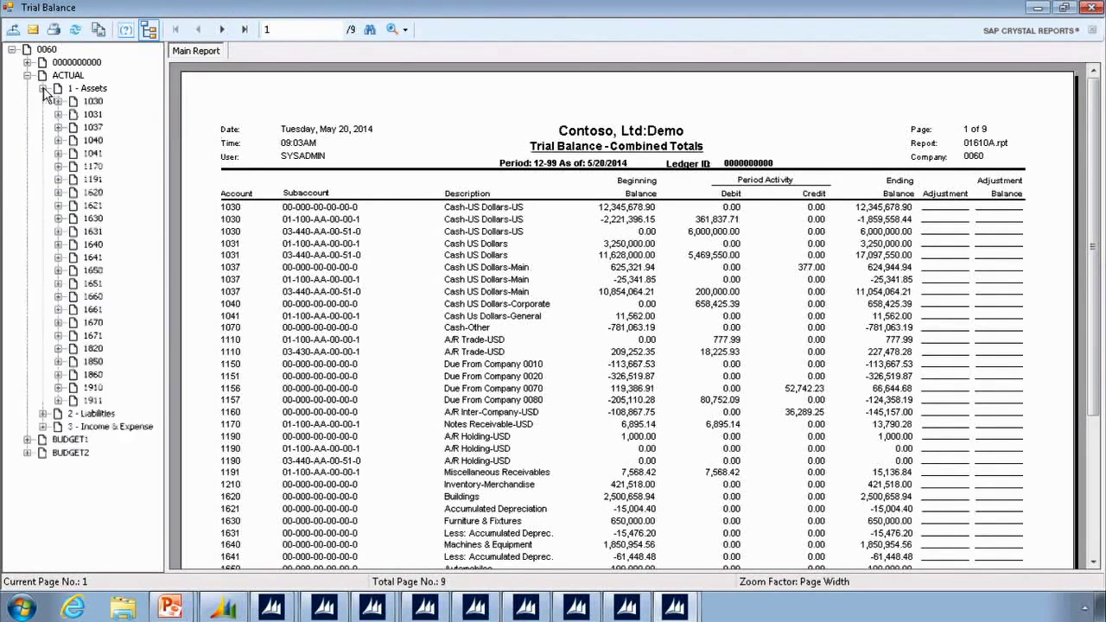
pyautogui.click(71, 89)
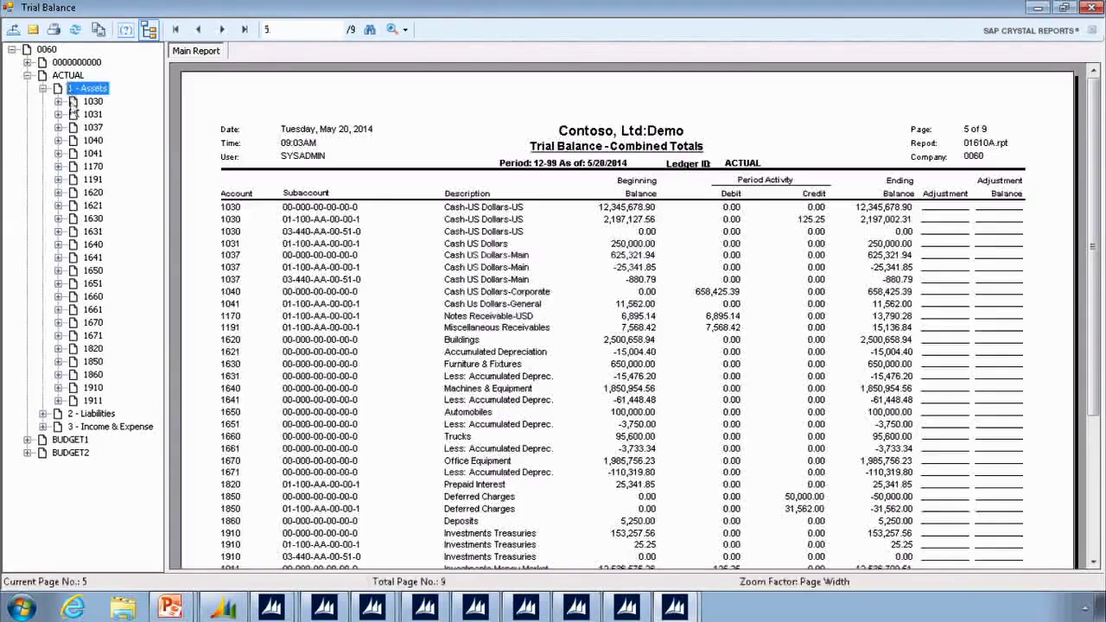
# Step: Jump to accounts 1170, 1630 and 1911 in the ACTUAL ledger's Assets group, and close the report preview
pyautogui.click(95, 166)
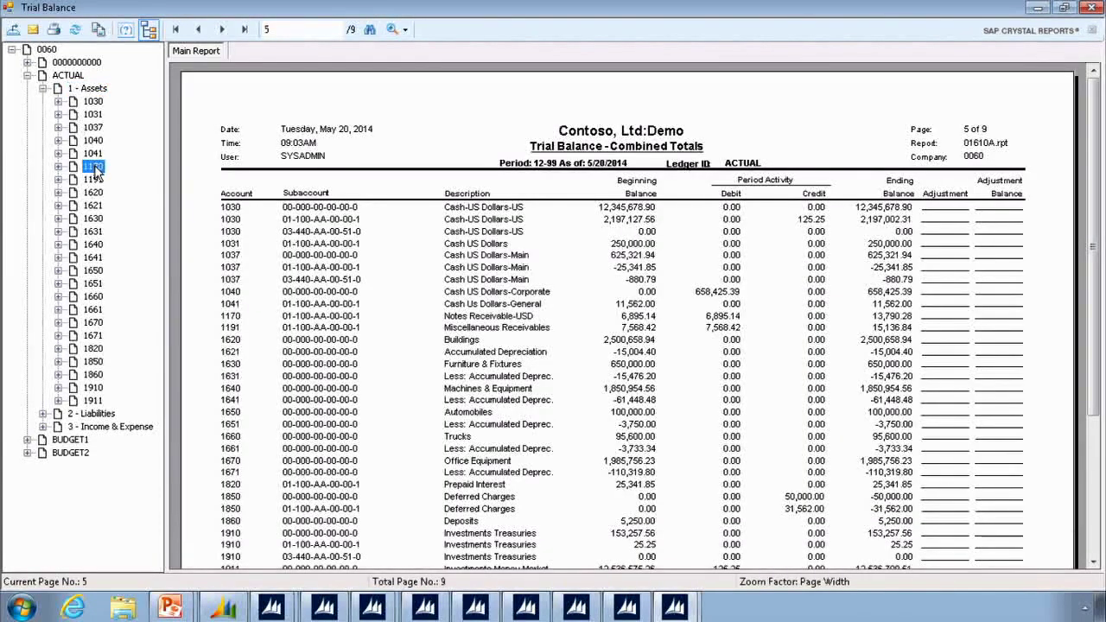
pyautogui.click(93, 218)
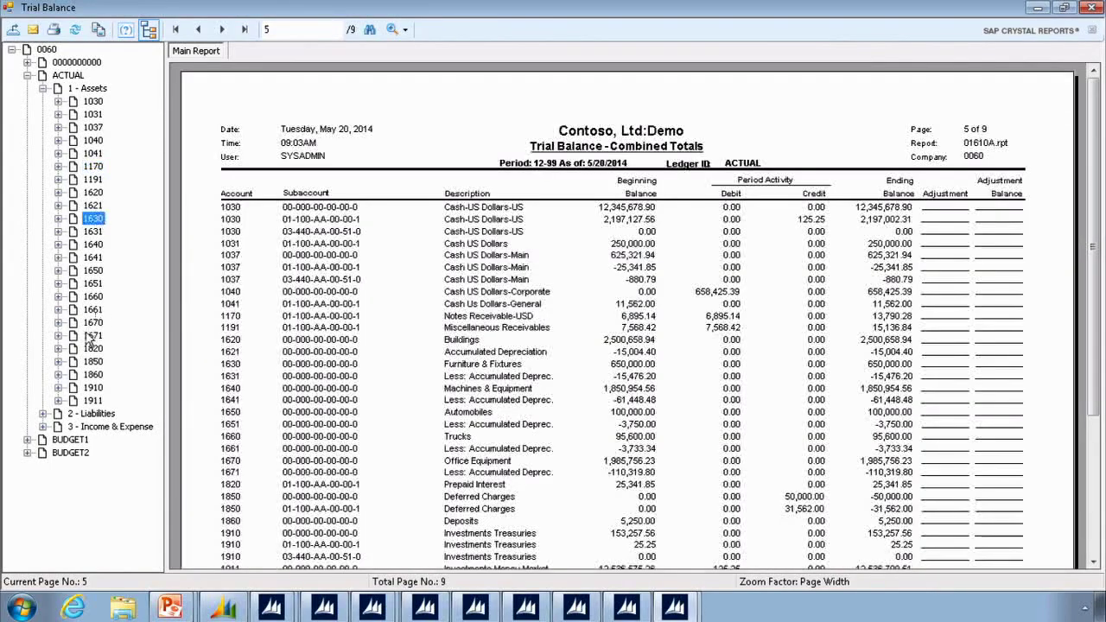
pyautogui.click(93, 401)
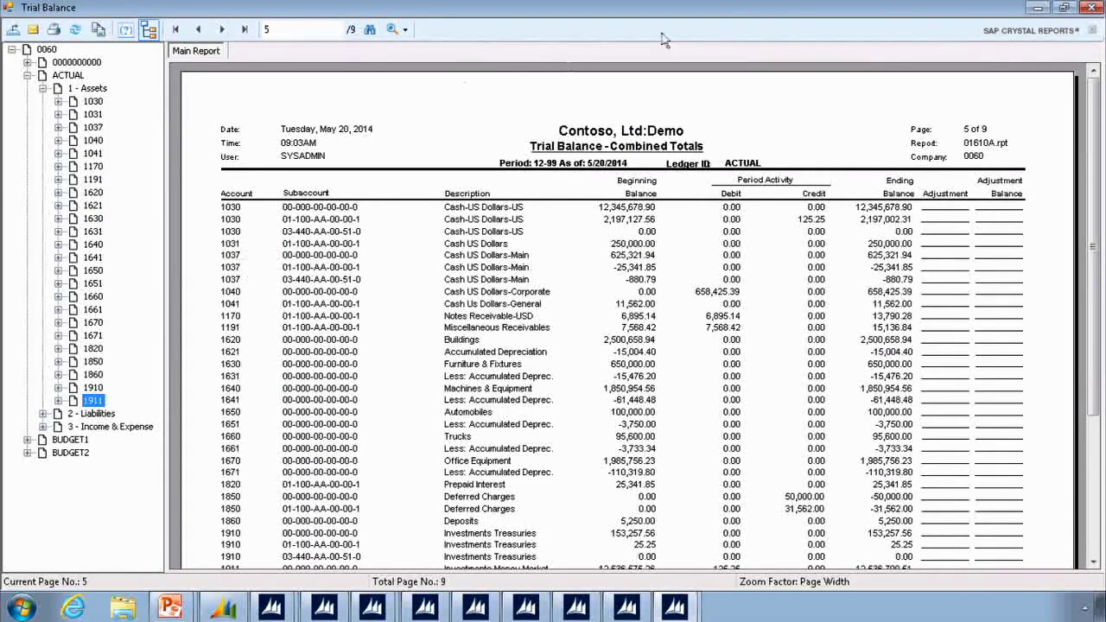
pyautogui.click(1091, 8)
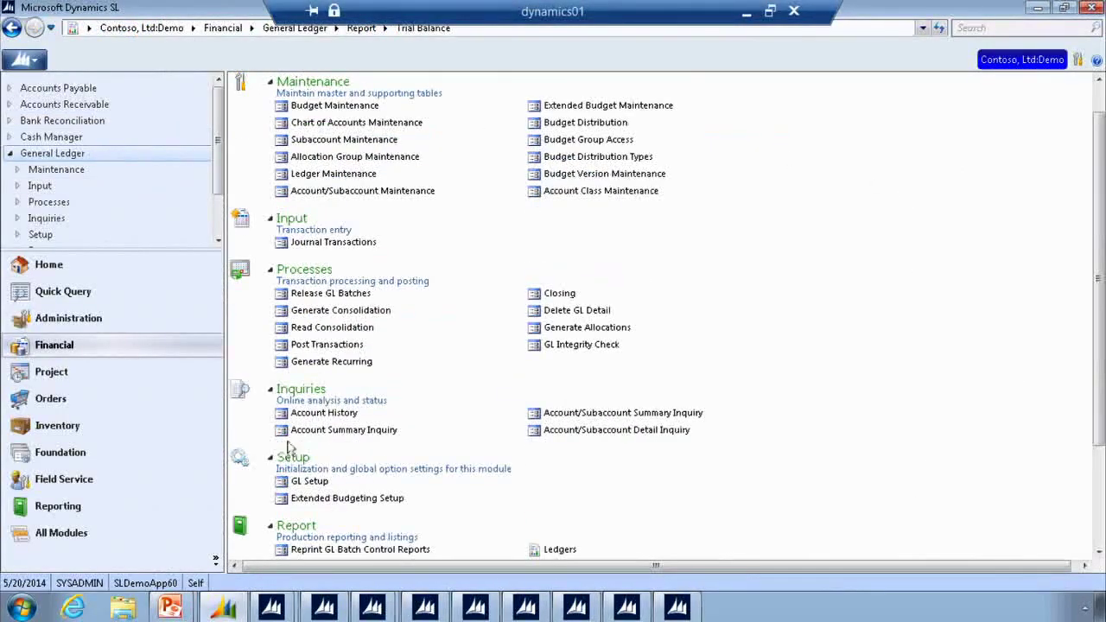
# Step: Open the General Ledger's GL Transactions report and choose the Unposted report format
pyautogui.scroll(-3, 292, 381)
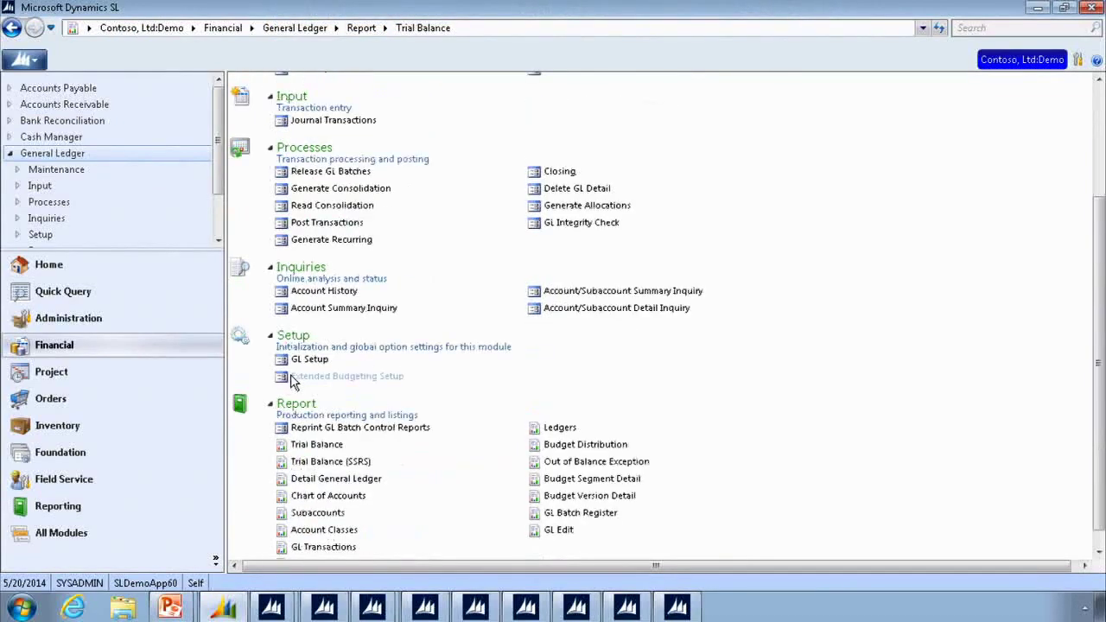
pyautogui.scroll(-1, 292, 382)
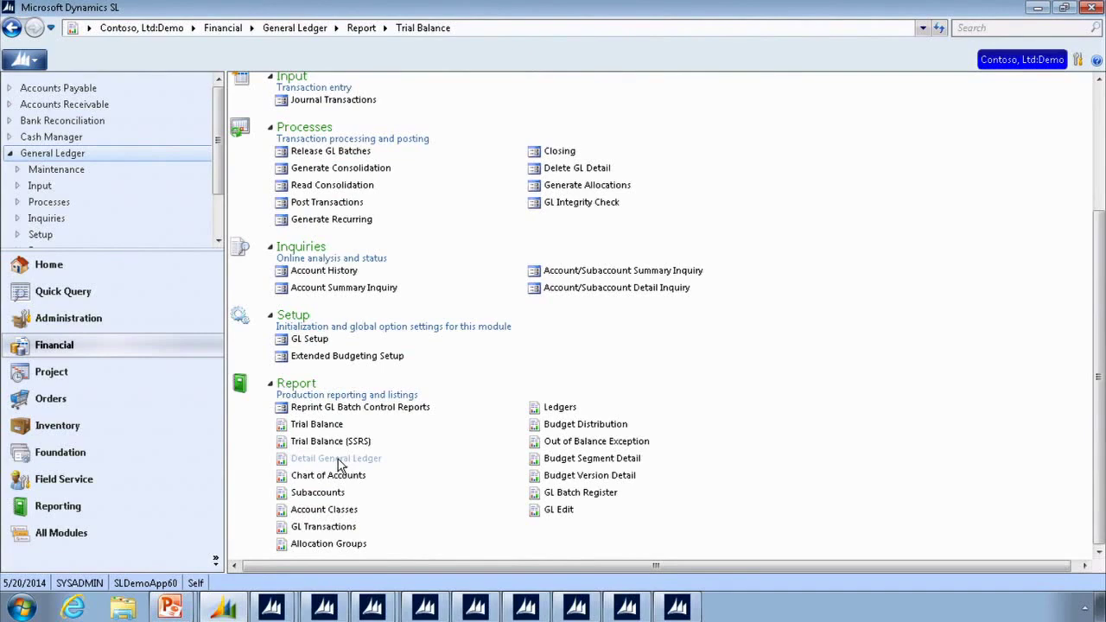
pyautogui.click(321, 527)
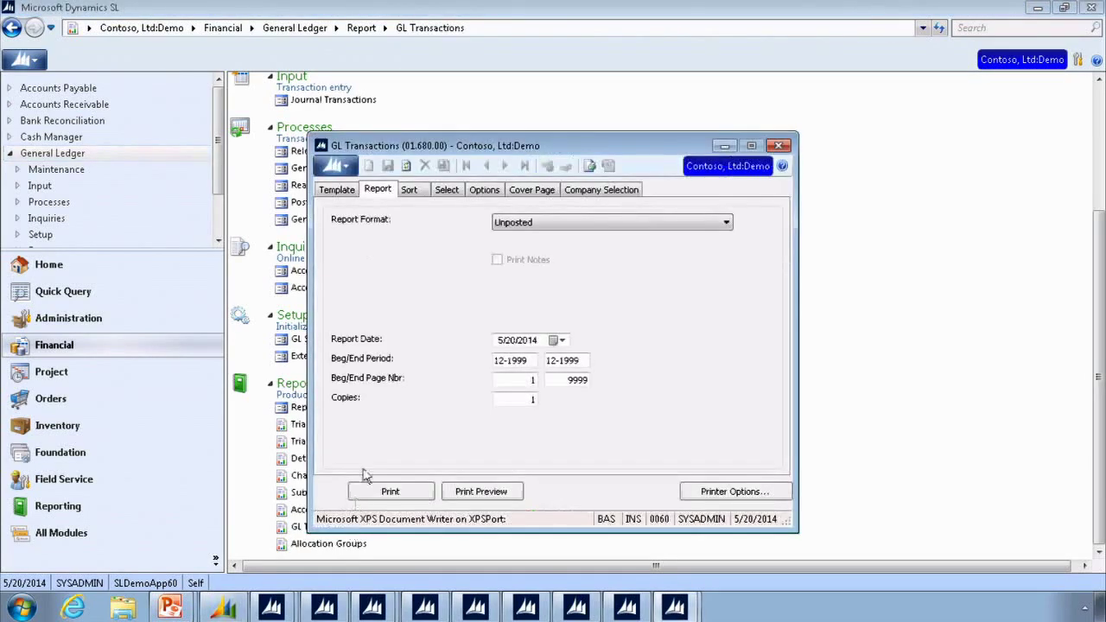
pyautogui.click(545, 222)
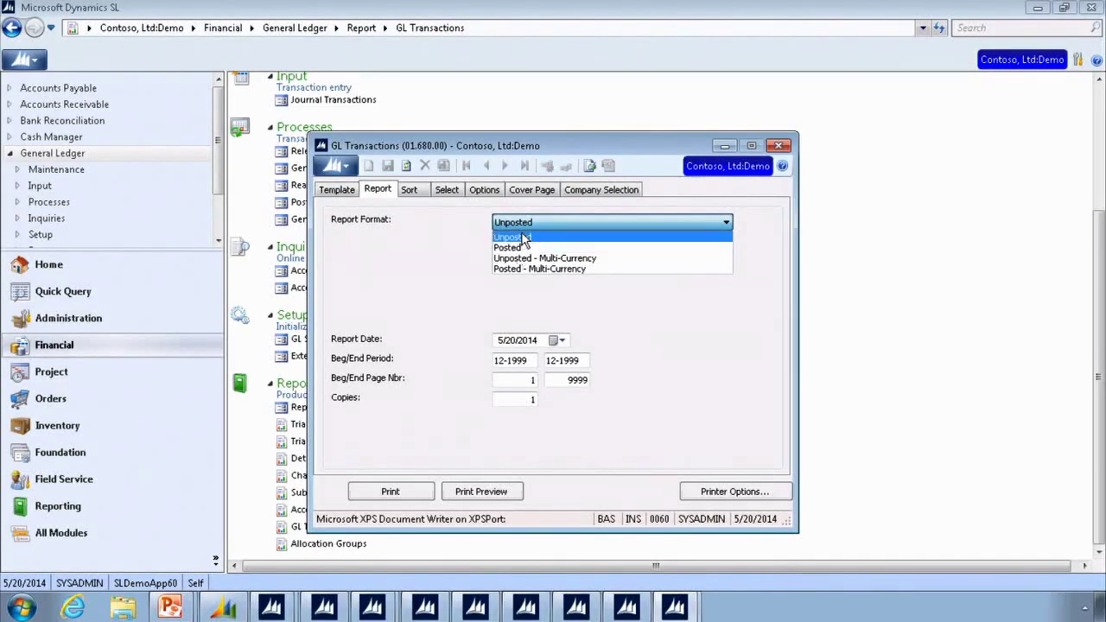
pyautogui.click(524, 238)
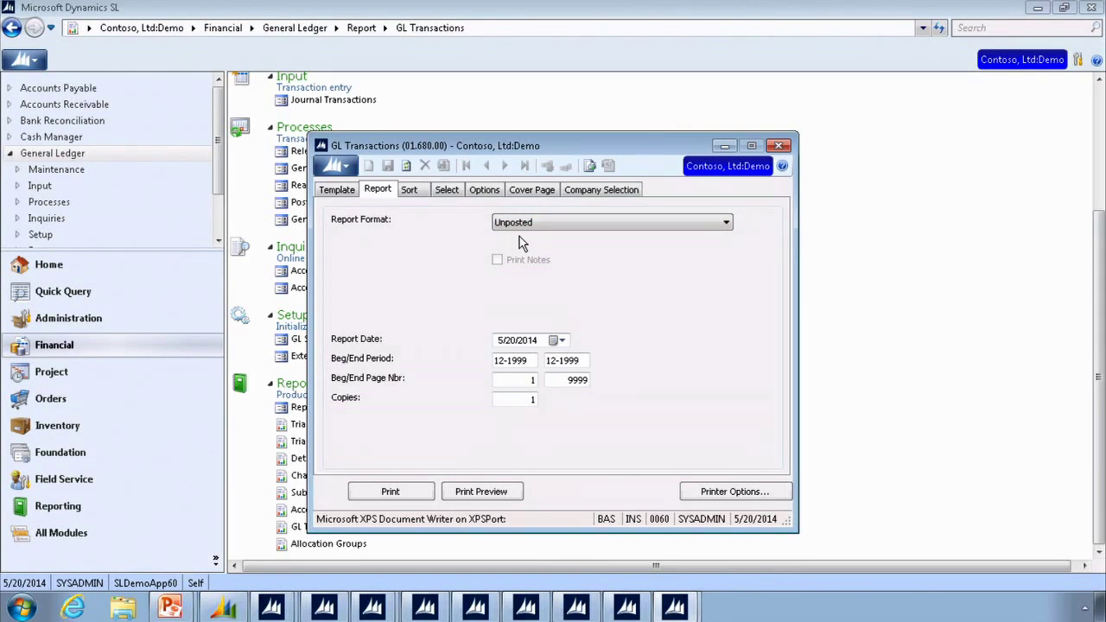
# Step: Examine the GL Transactions report's template, sort, select, options, cover page and company selection settings, and close the report
pyautogui.click(338, 190)
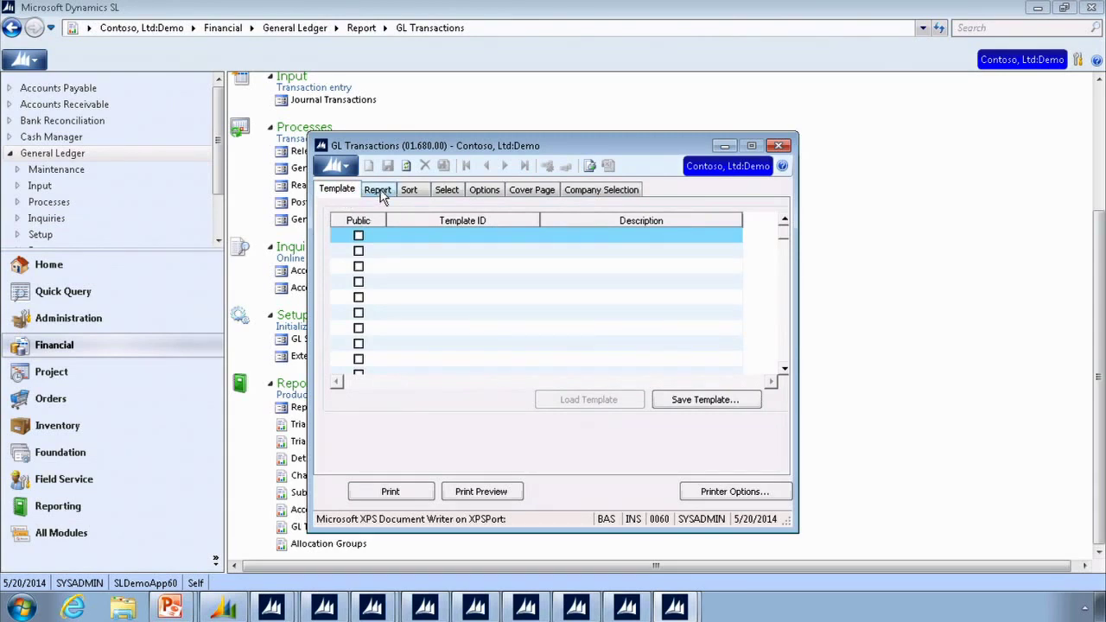
pyautogui.click(381, 192)
pyautogui.click(410, 192)
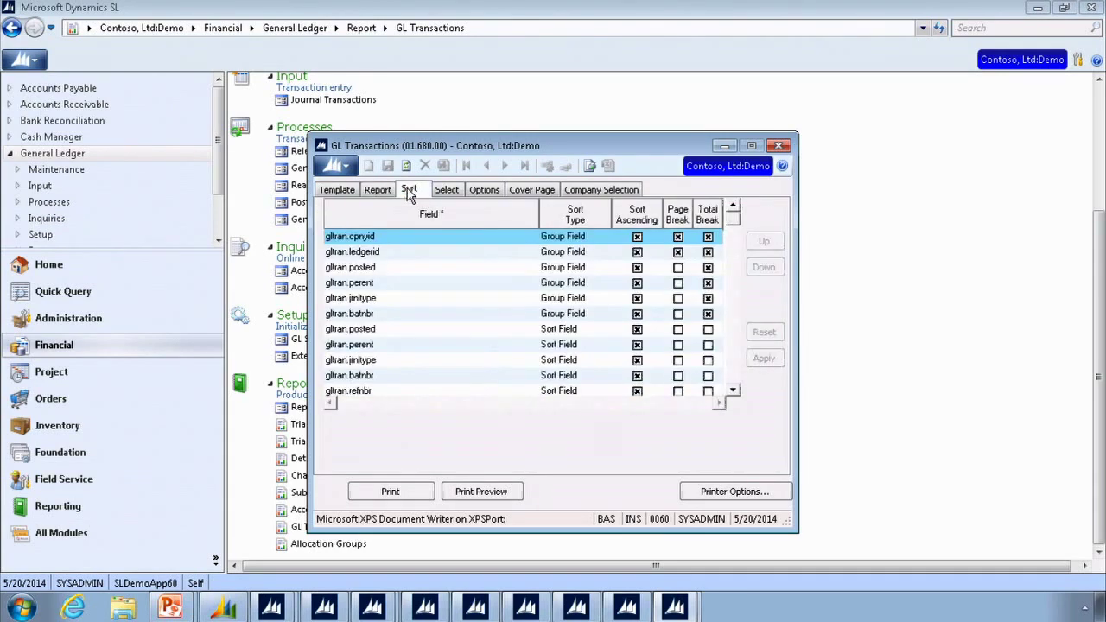
pyautogui.click(449, 191)
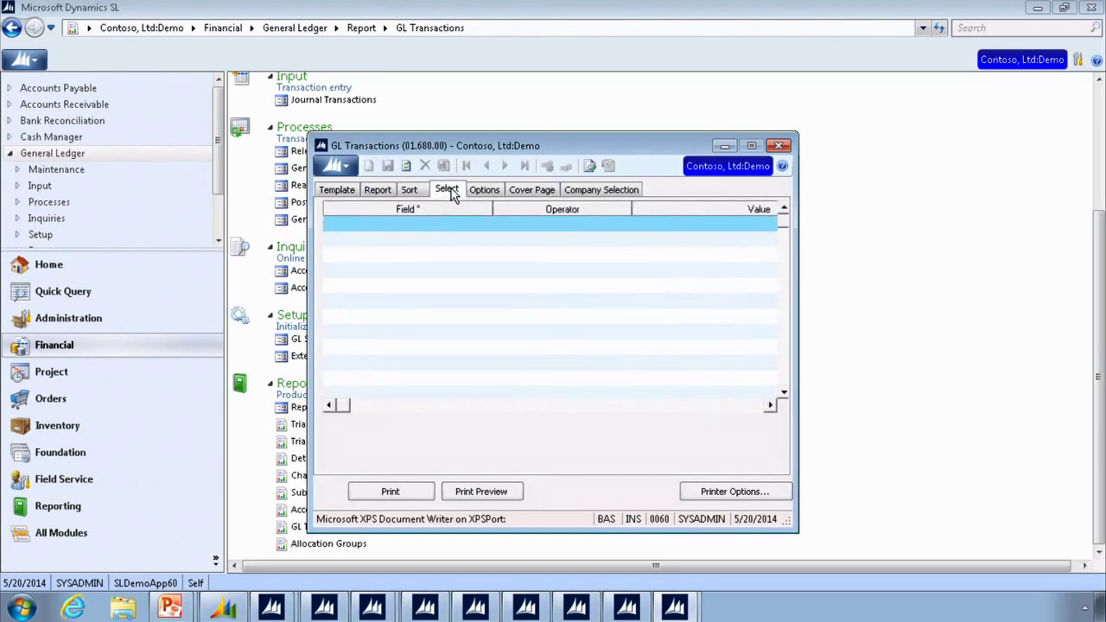
pyautogui.click(478, 191)
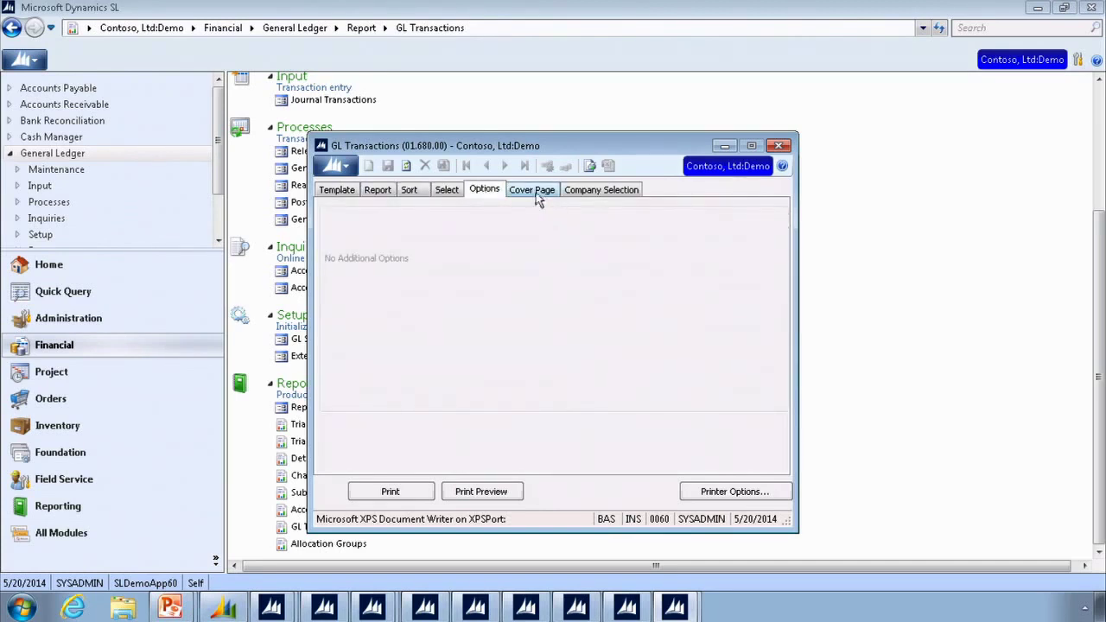
pyautogui.click(536, 193)
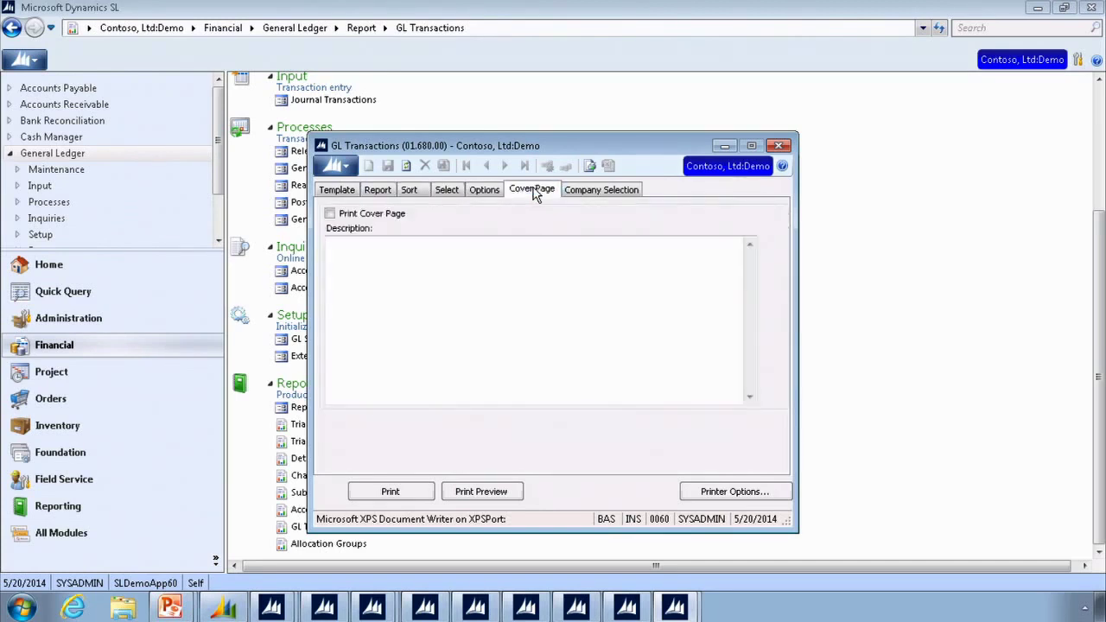
pyautogui.click(577, 191)
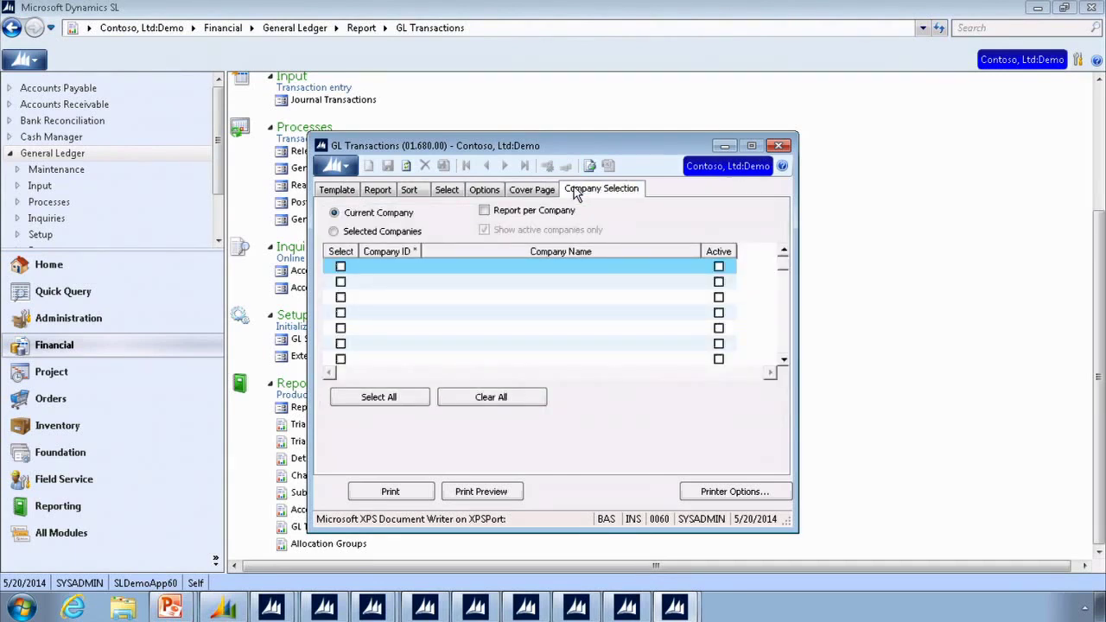
pyautogui.click(325, 191)
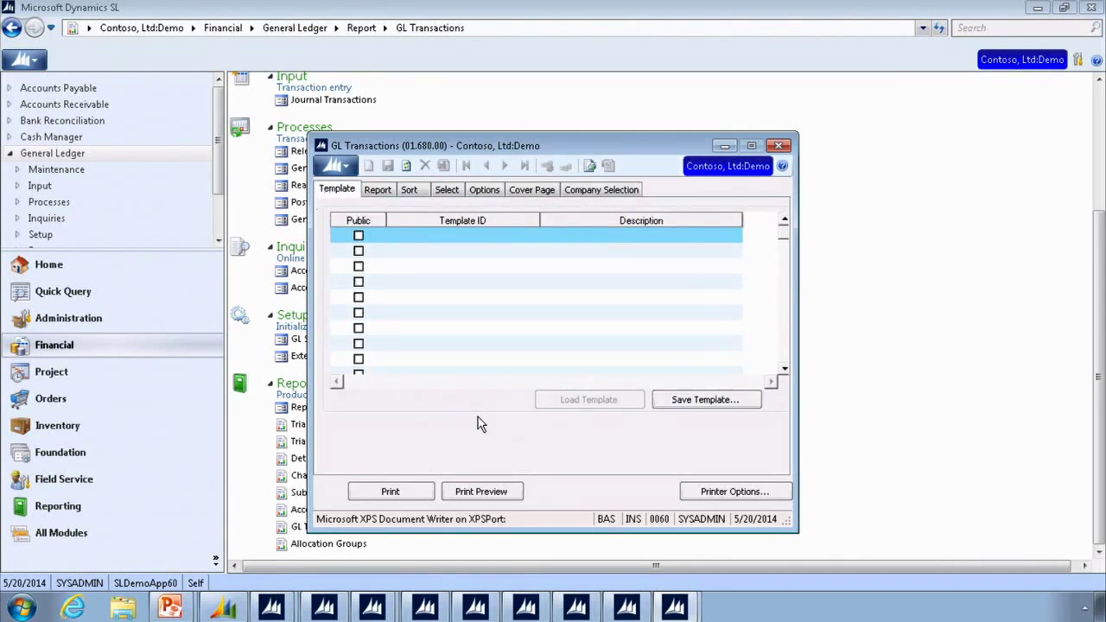
pyautogui.click(778, 145)
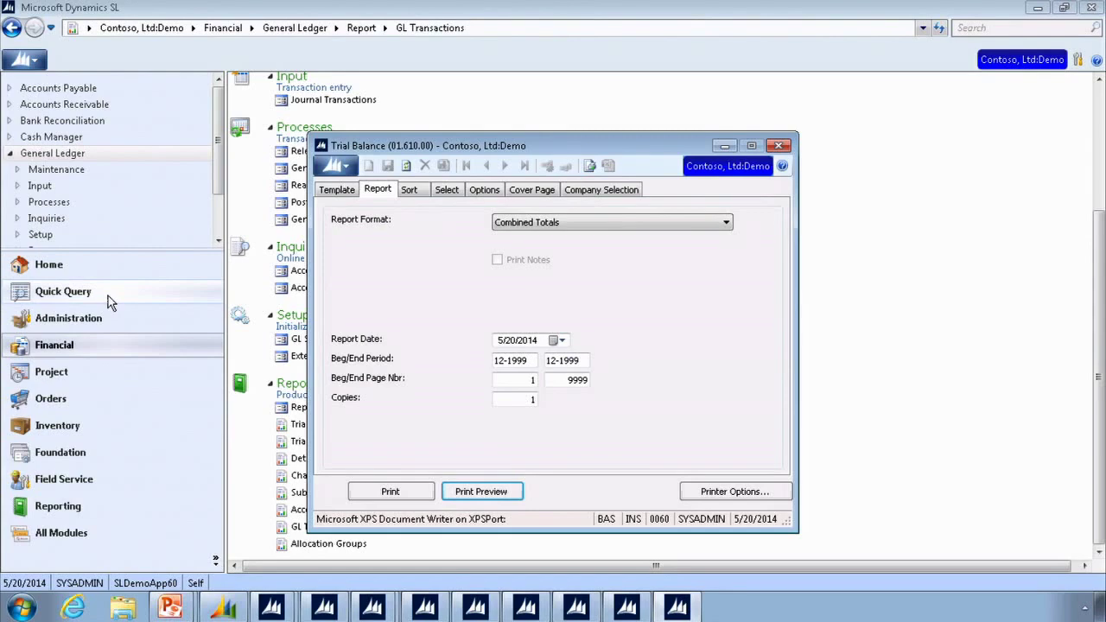
# Step: Open the Financial quick queries and find the General Ledger group
pyautogui.click(108, 295)
pyautogui.click(38, 122)
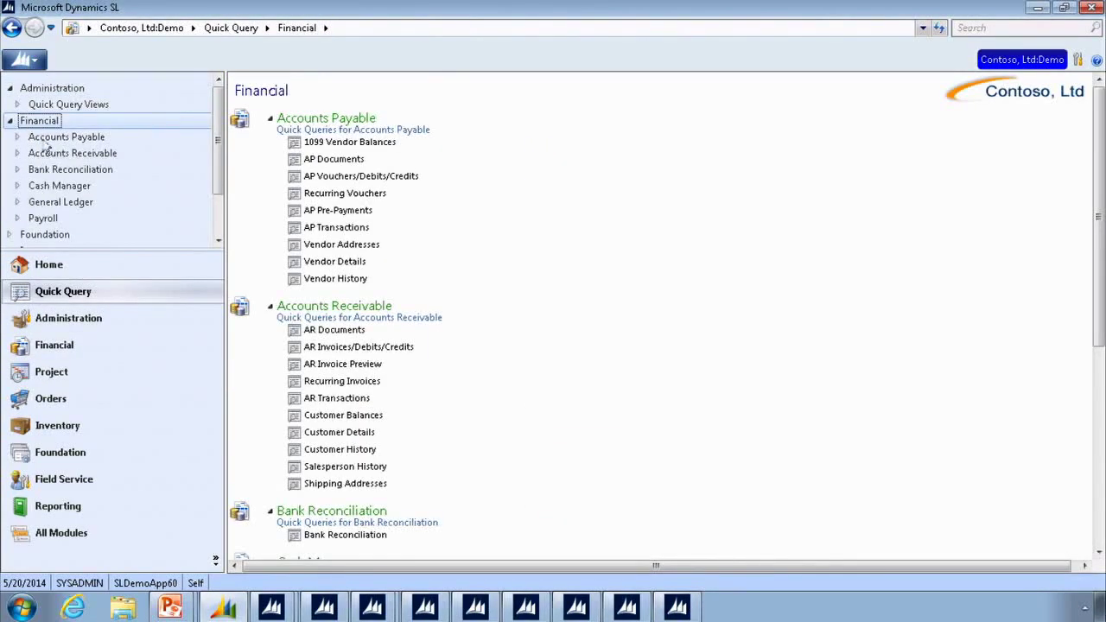
pyautogui.scroll(-5, 442, 471)
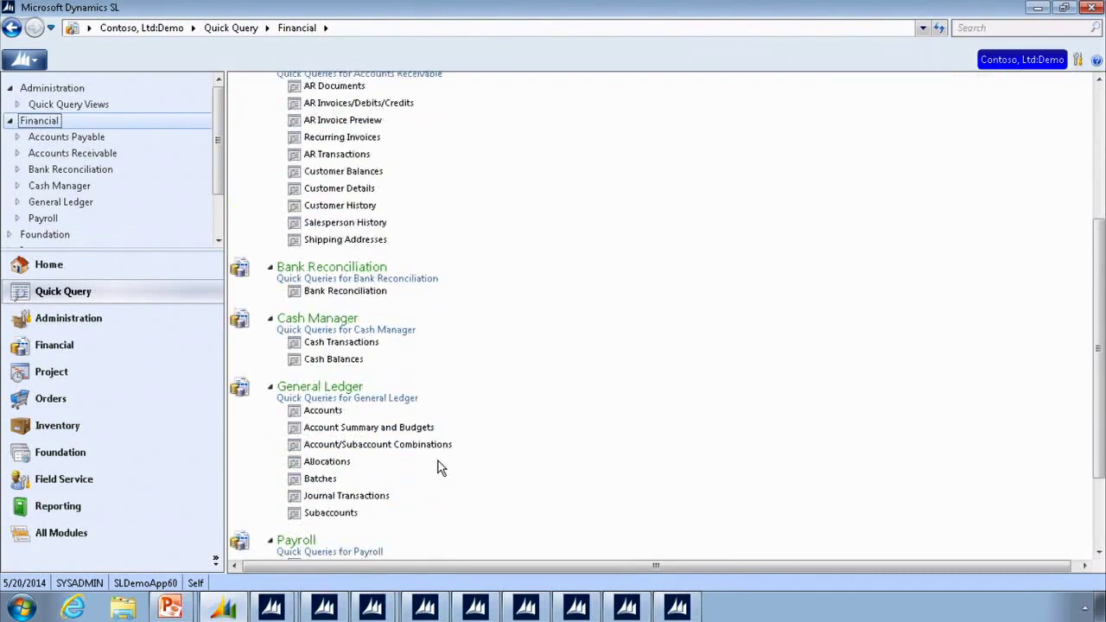
# Step: View the Quick Query Journal Transaction slide in the PowerPoint slide show and return to Dynamics SL
pyautogui.moveTo(170, 608)
pyautogui.click(150, 566)
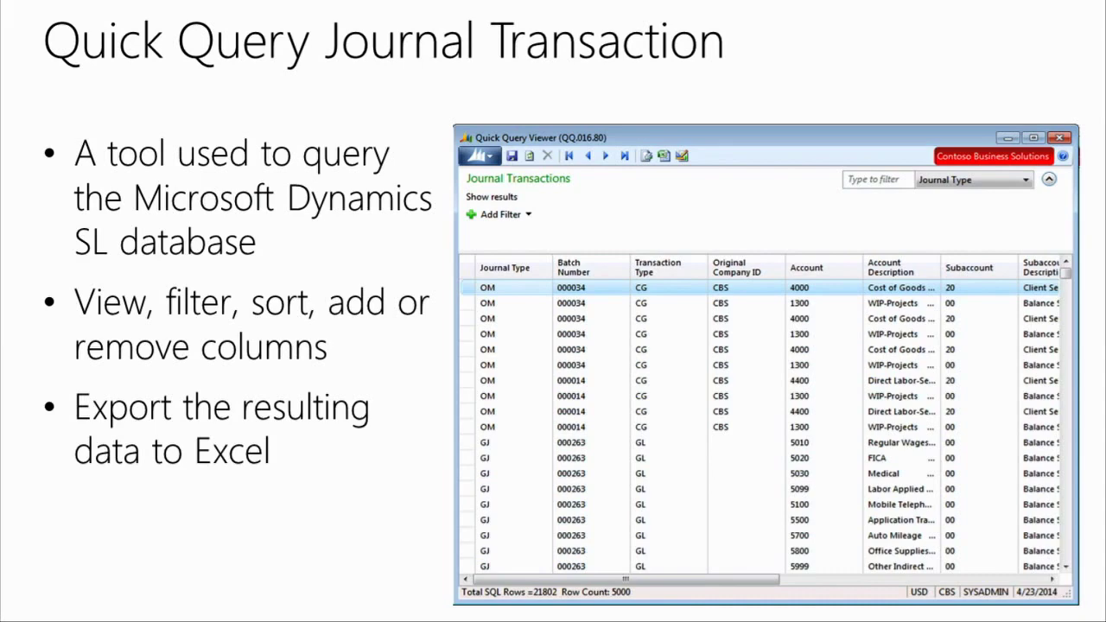
pyautogui.hotkey('alt', 'Tab')
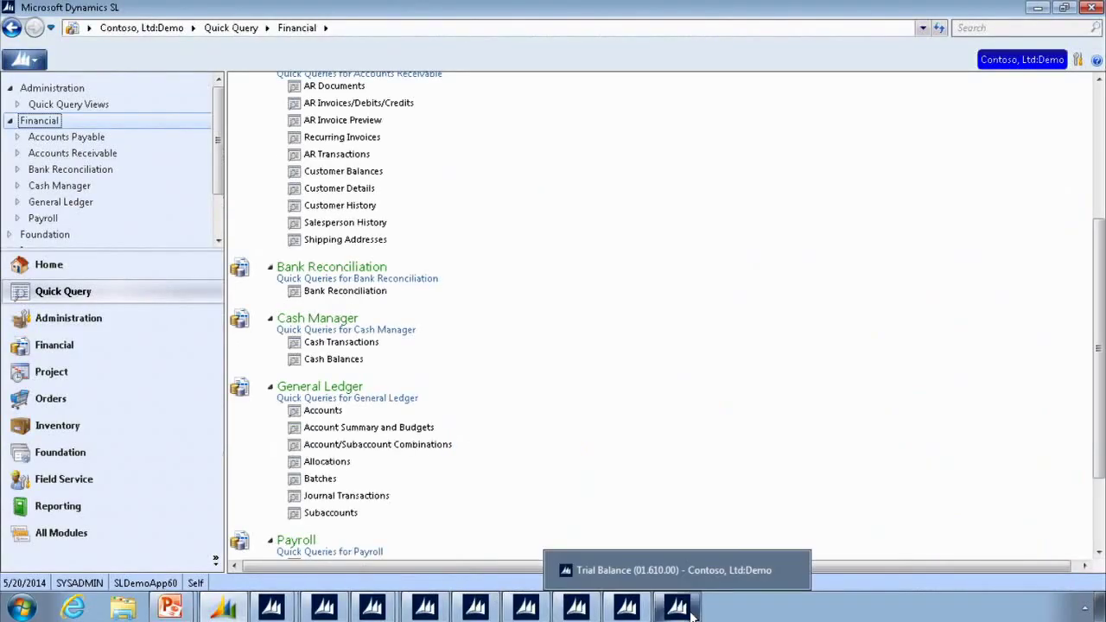
# Step: Check which Dynamics SL windows are open, return to the Quick Query list, and open the General Ledger Journal Transactions query
pyautogui.moveTo(272, 610)
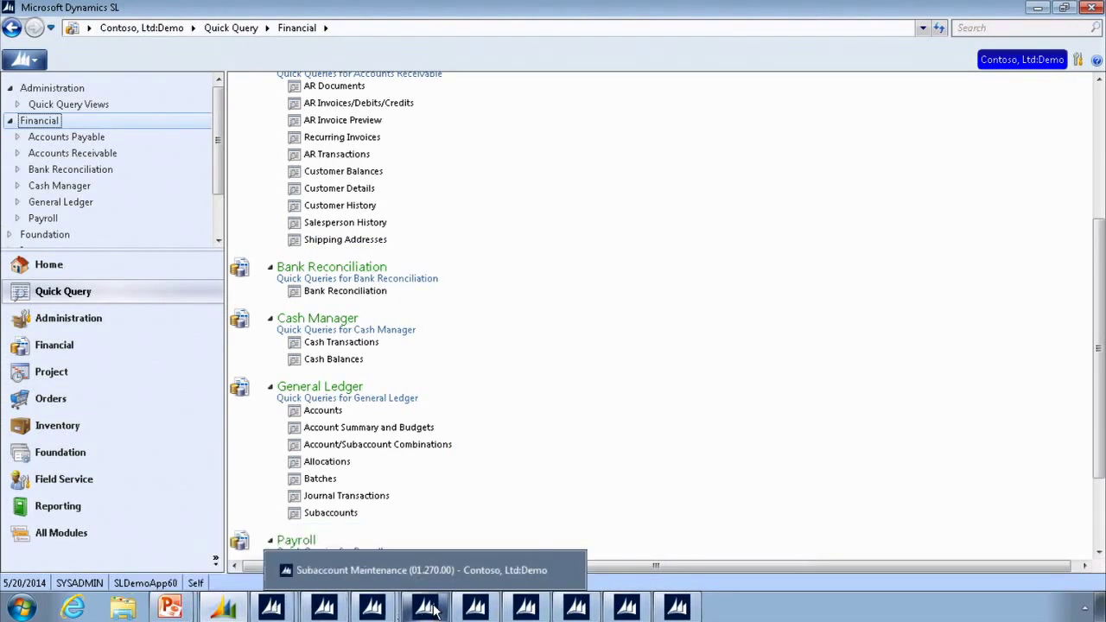
pyautogui.moveTo(542, 610)
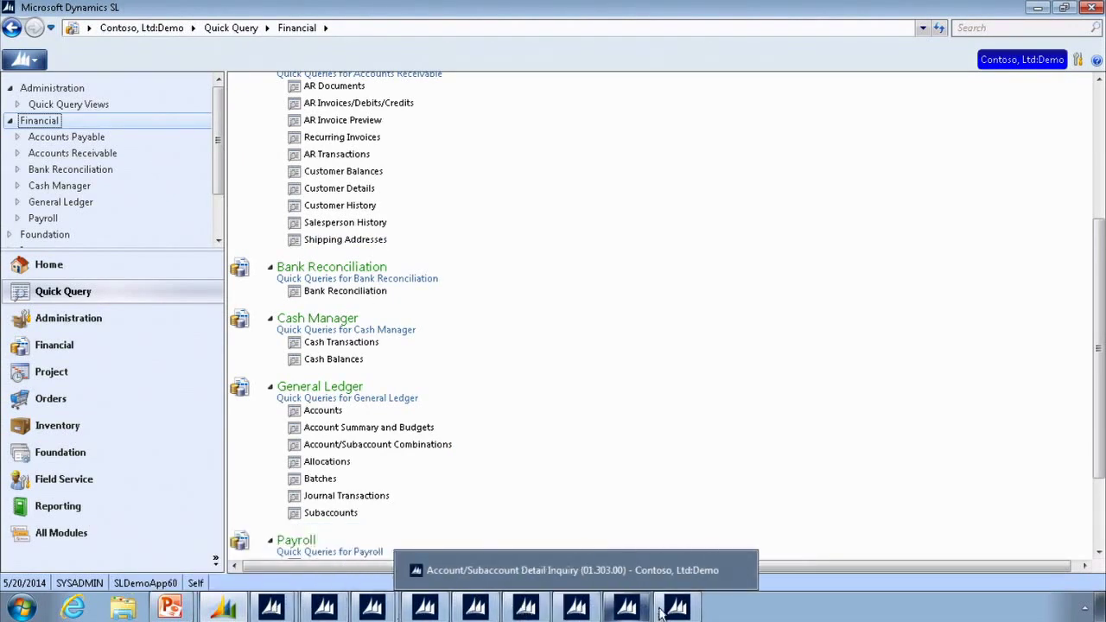
pyautogui.moveTo(590, 610)
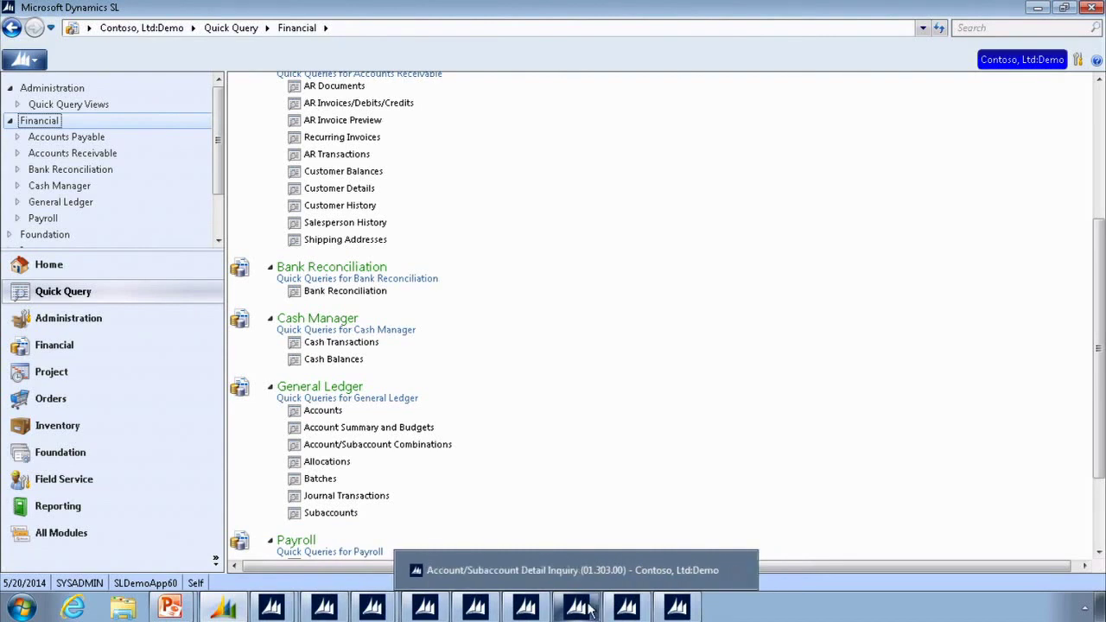
pyautogui.click(64, 298)
pyautogui.scroll(-3, 421, 400)
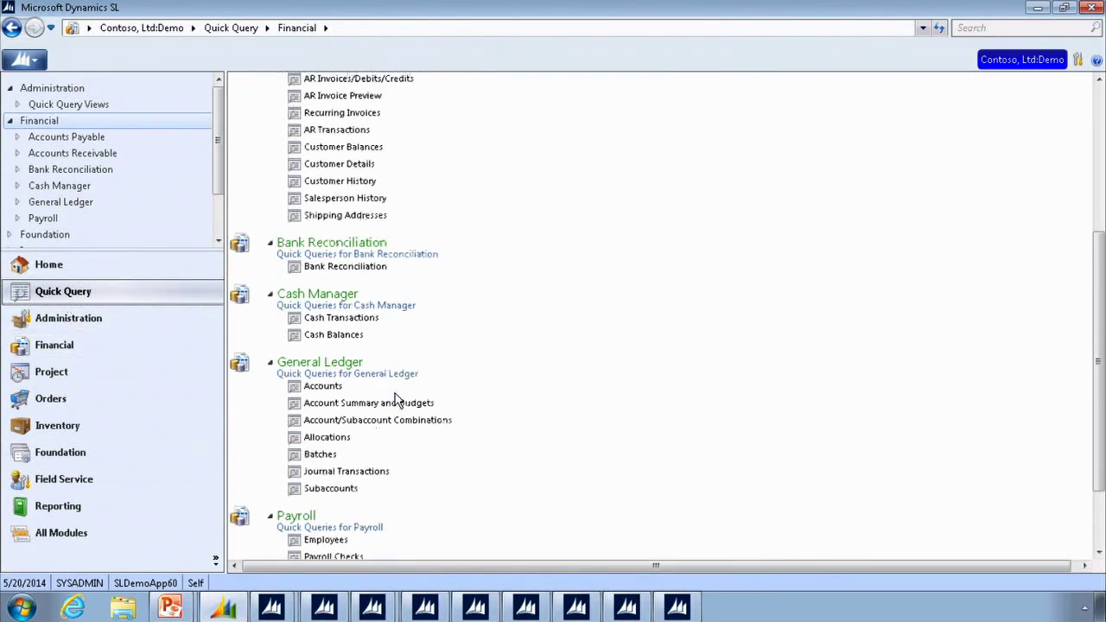
pyautogui.click(341, 375)
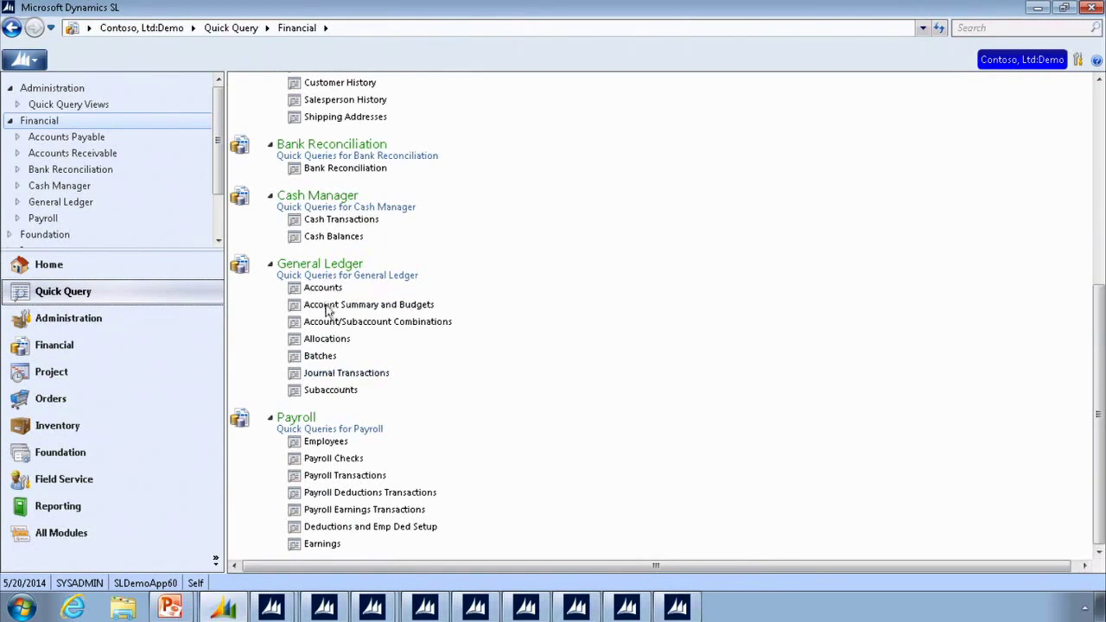
# Step: Open the General Ledger Journal Transactions quick query and look through its records
pyautogui.click(333, 378)
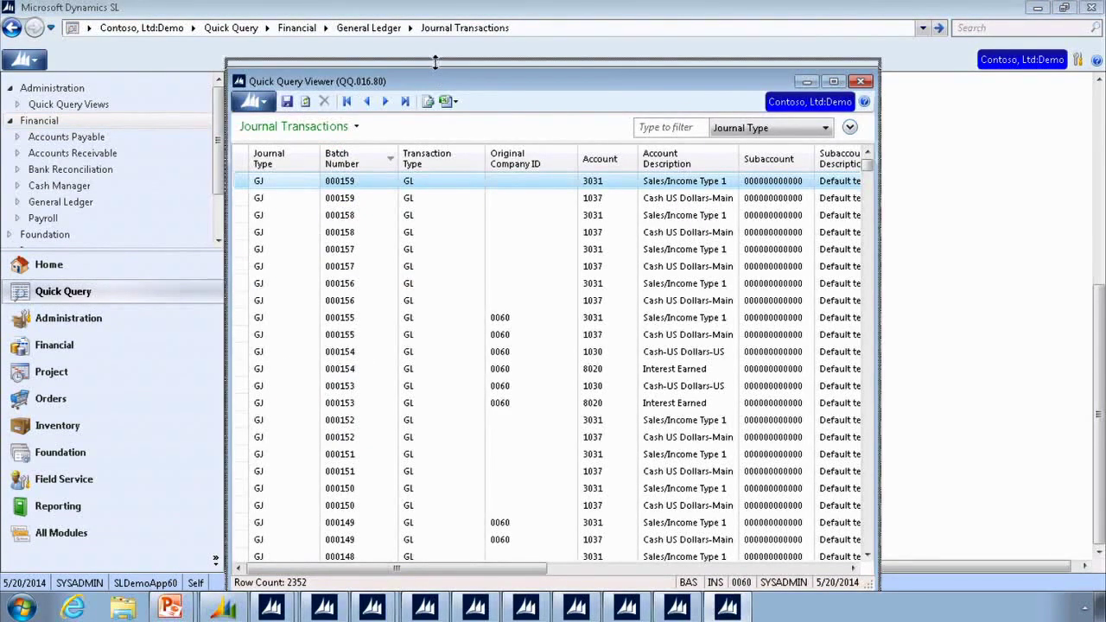
pyautogui.moveTo(439, 71); pyautogui.dragTo(434, 67)
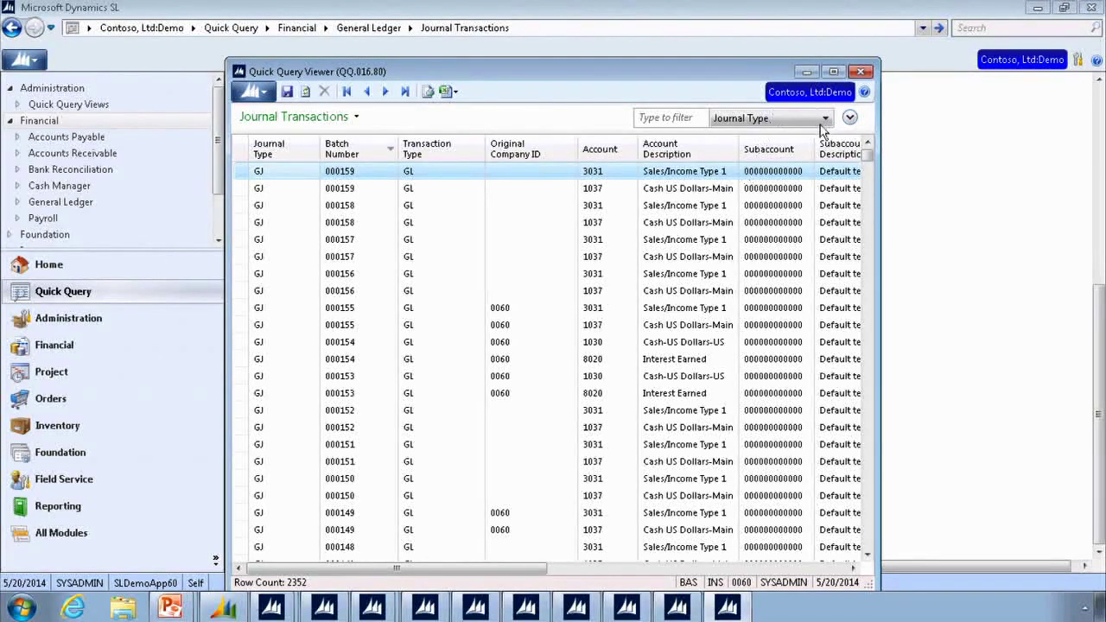
pyautogui.moveTo(868, 158); pyautogui.dragTo(871, 254)
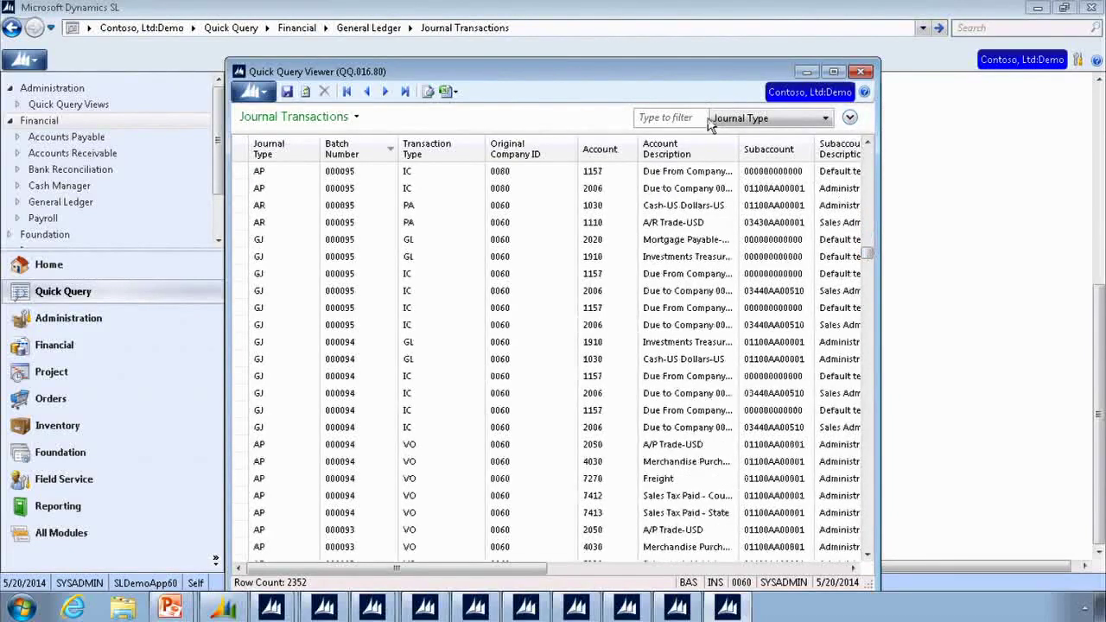
# Step: Quick-filter the journal transactions by Journal Type gj, look through the matching rows, and clear the filter
pyautogui.click(768, 121)
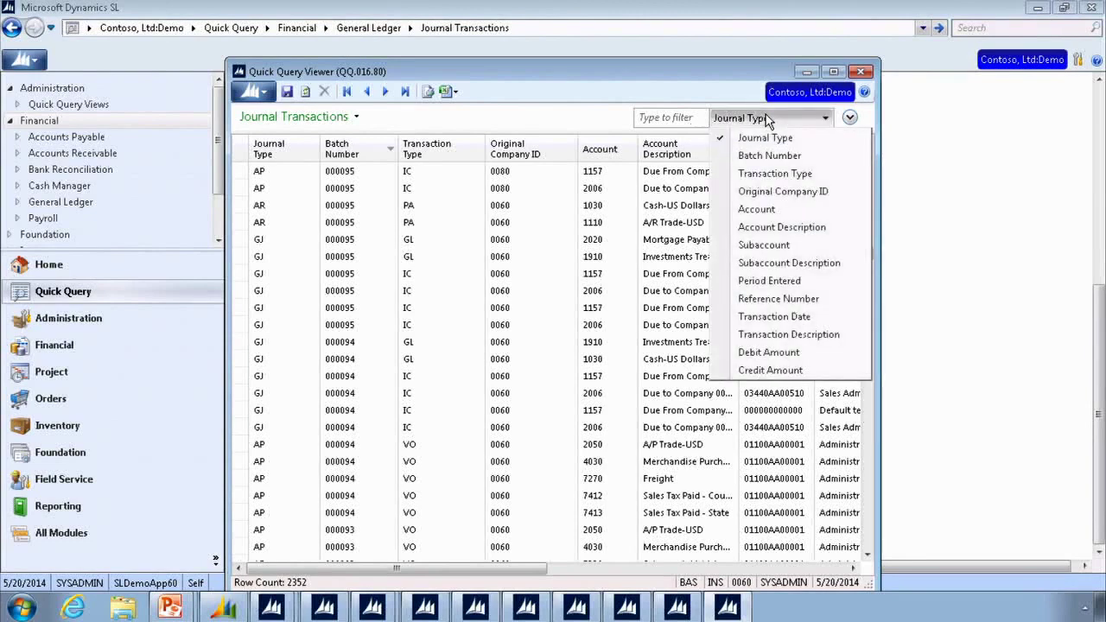
pyautogui.click(683, 117)
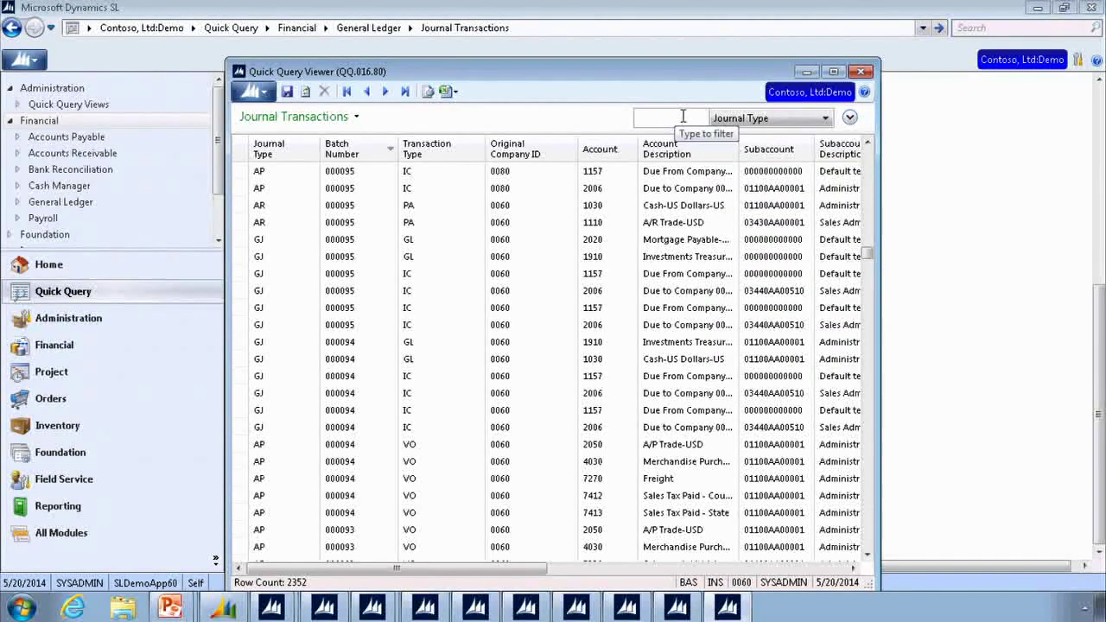
pyautogui.write('gj')
pyautogui.press('Return')
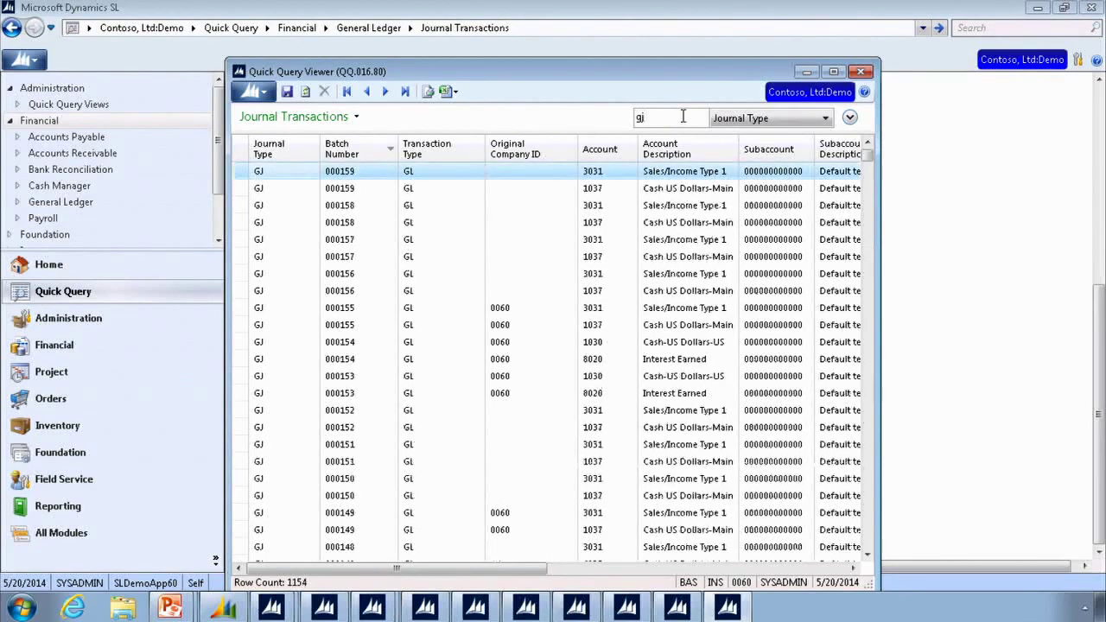
pyautogui.scroll(-4, 619, 374)
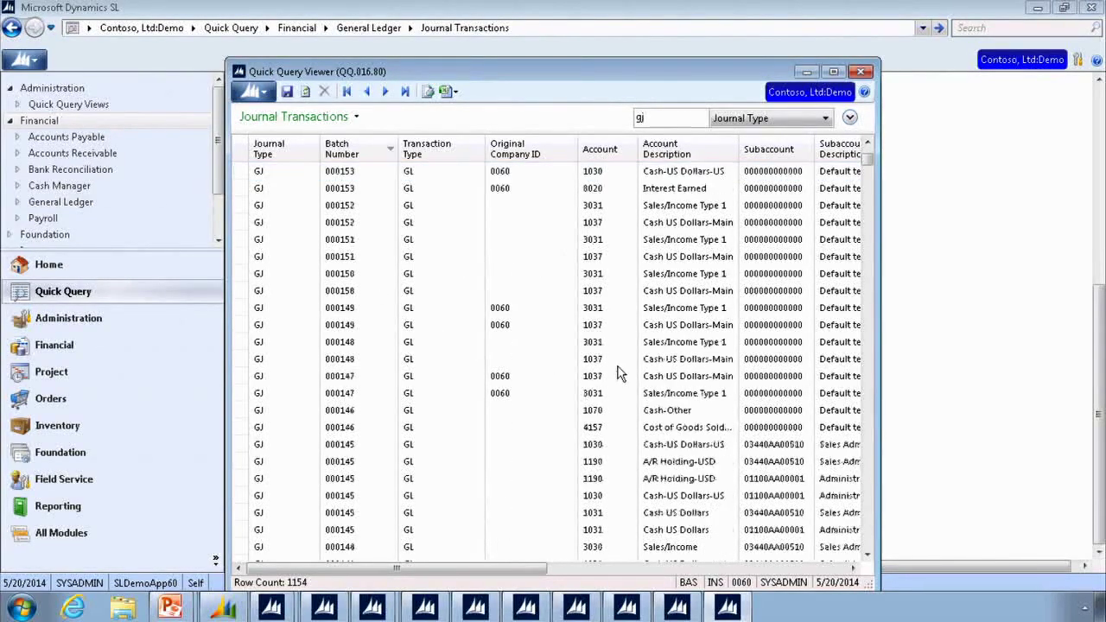
pyautogui.scroll(-1, 619, 374)
pyautogui.scroll(5, 618, 373)
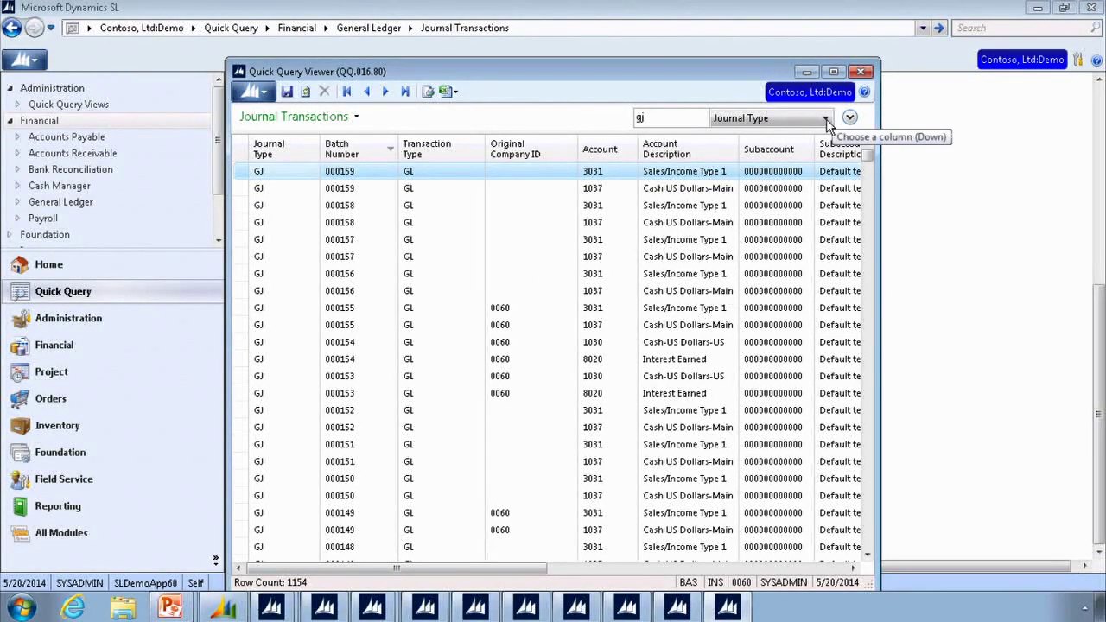
pyautogui.click(659, 118)
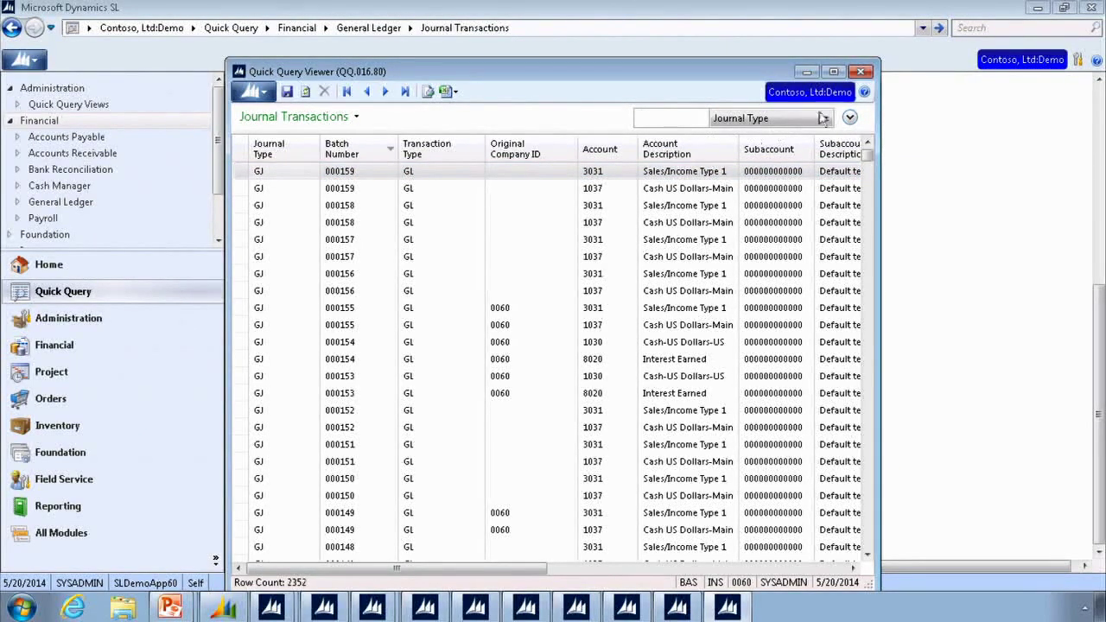
# Step: Expand the query's filter area and add a condition where Journal Type contains GJ
pyautogui.click(851, 119)
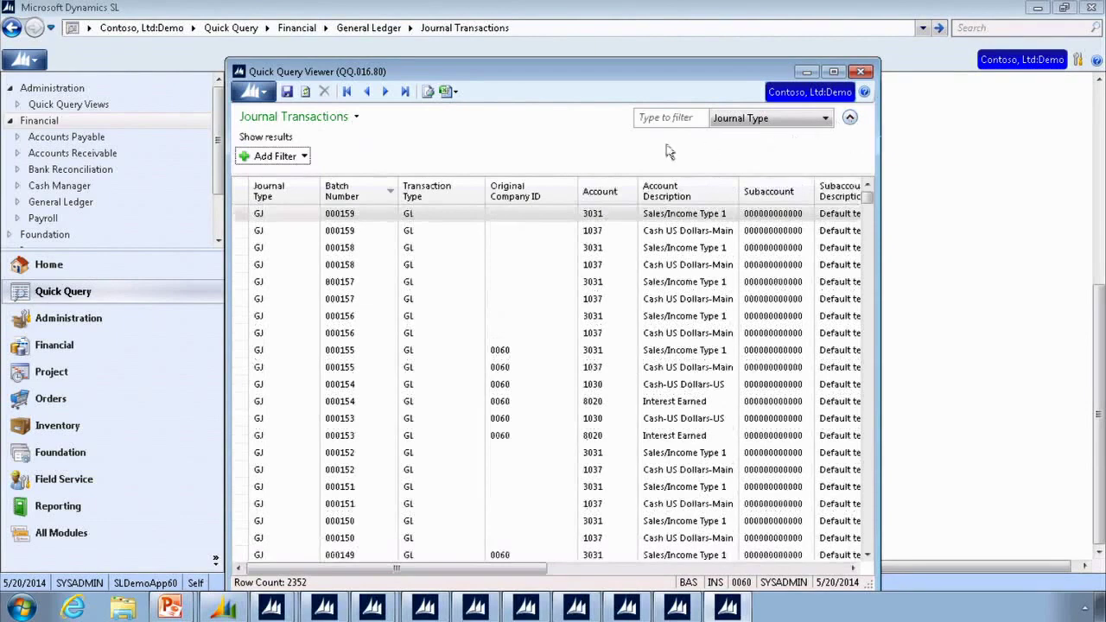
pyautogui.click(288, 158)
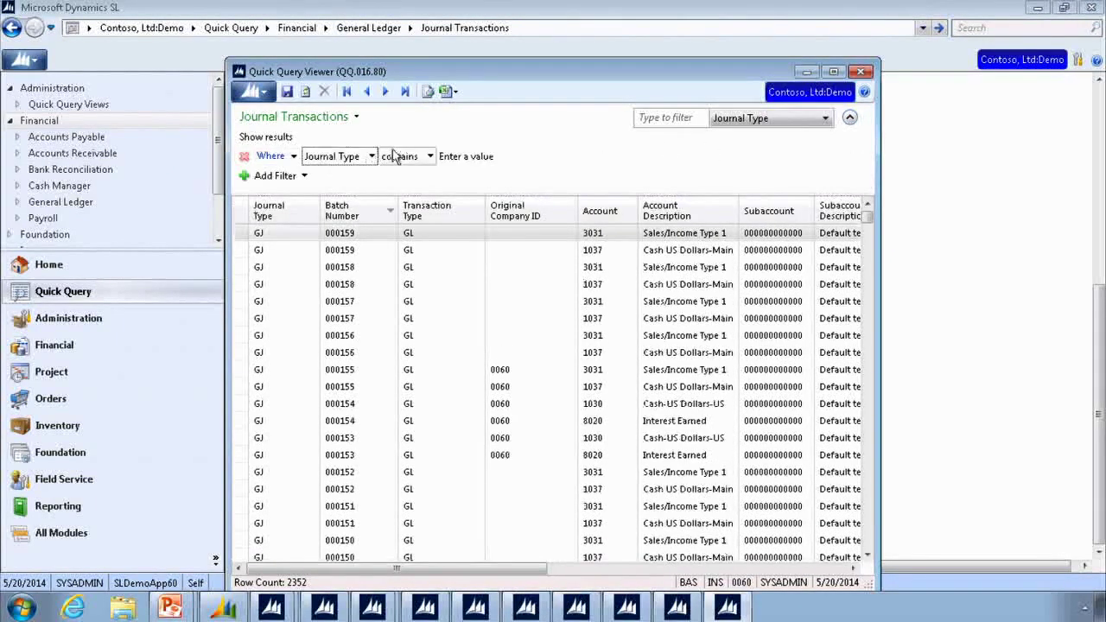
pyautogui.click(452, 156)
pyautogui.write('GJ')
pyautogui.press('Tab')
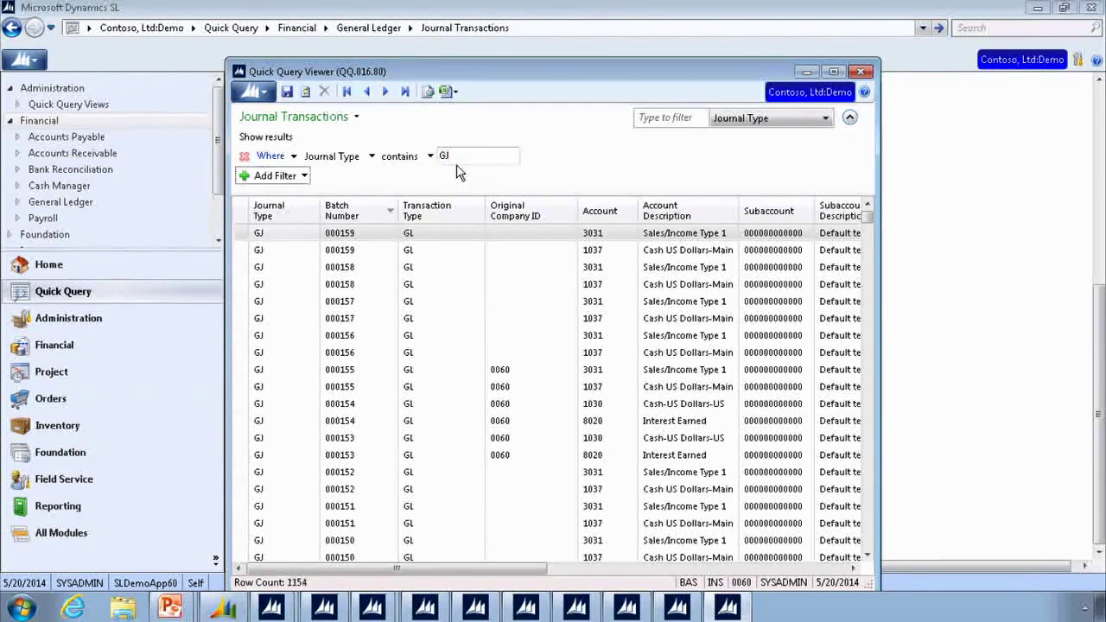
# Step: Add a second filter condition on Batch Number and check which other columns it can use
pyautogui.click(305, 176)
pyautogui.click(337, 193)
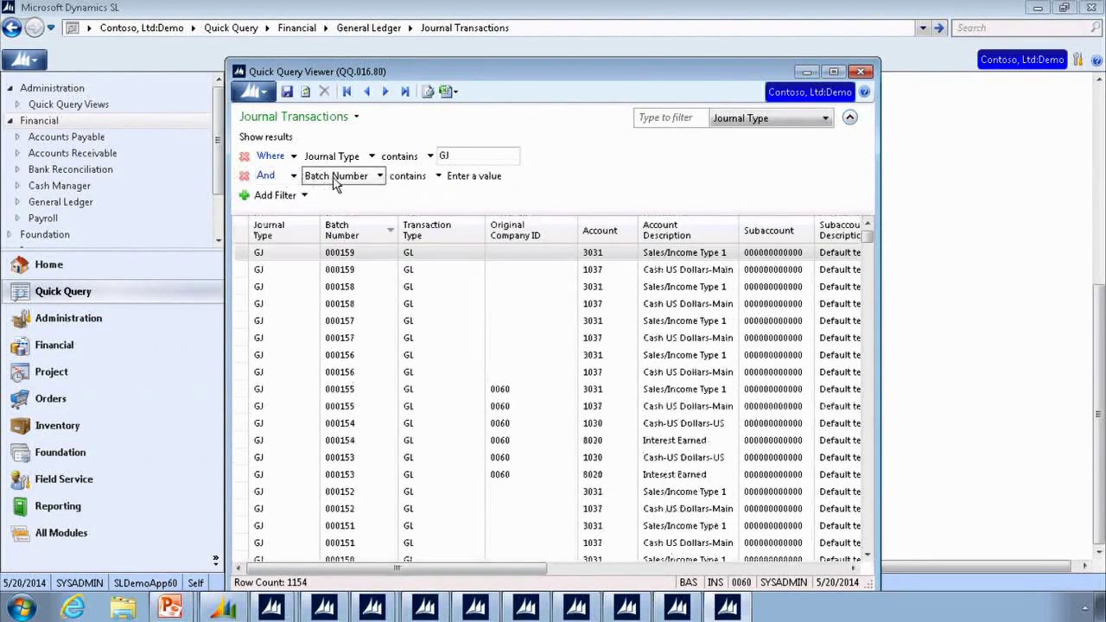
pyautogui.click(380, 176)
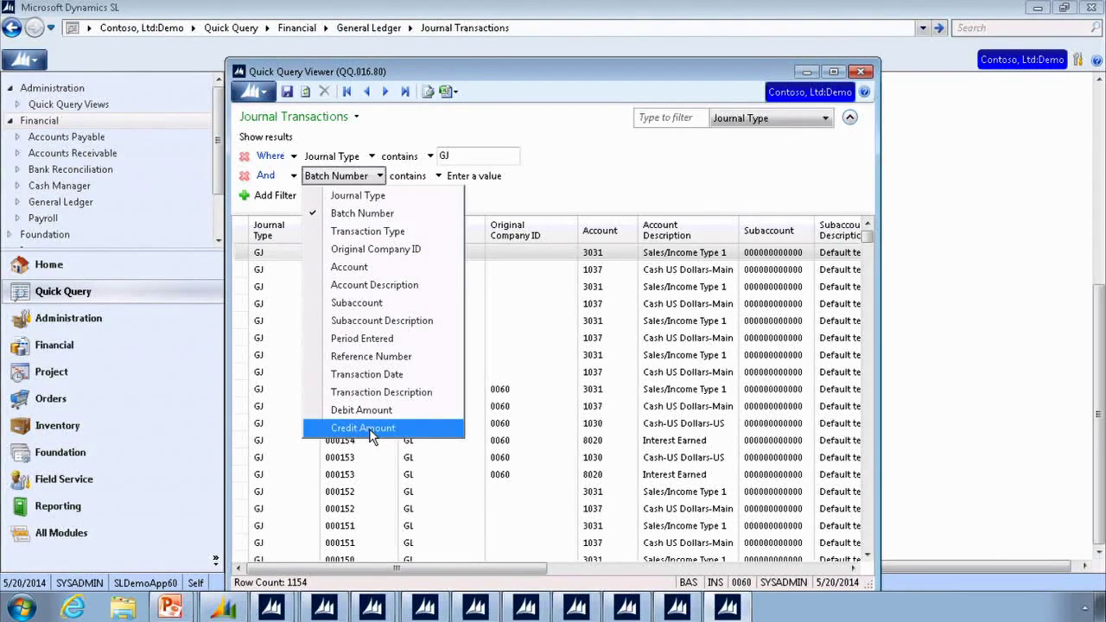
pyautogui.click(593, 195)
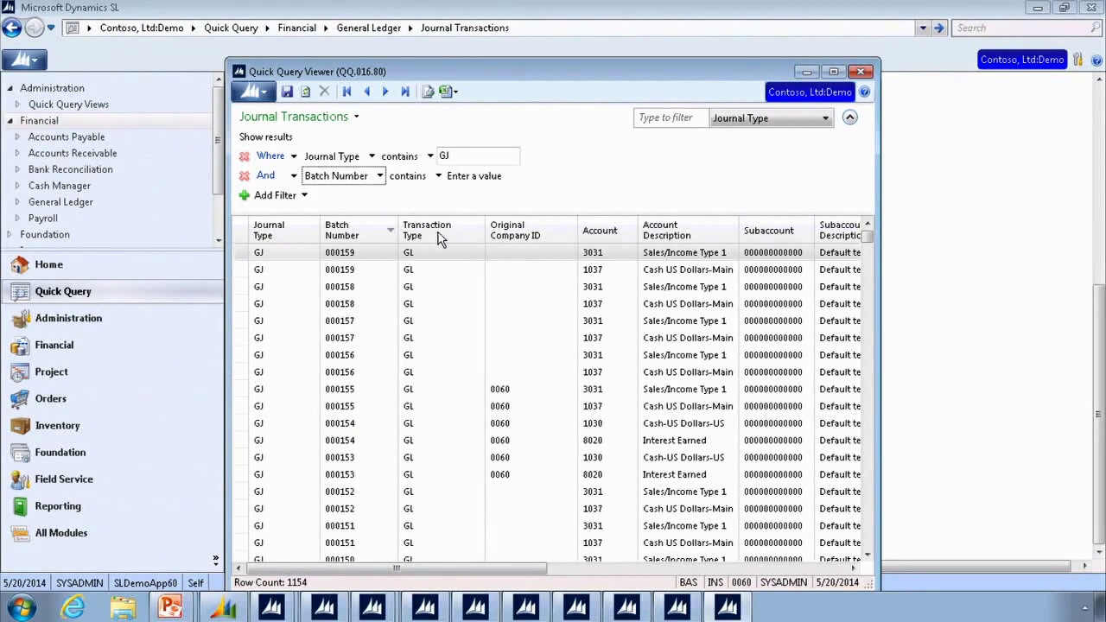
# Step: Sort by Account, place Account before Batch Number and Batch Number after Transaction Type, and remove the empty Batch Number condition
pyautogui.click(615, 237)
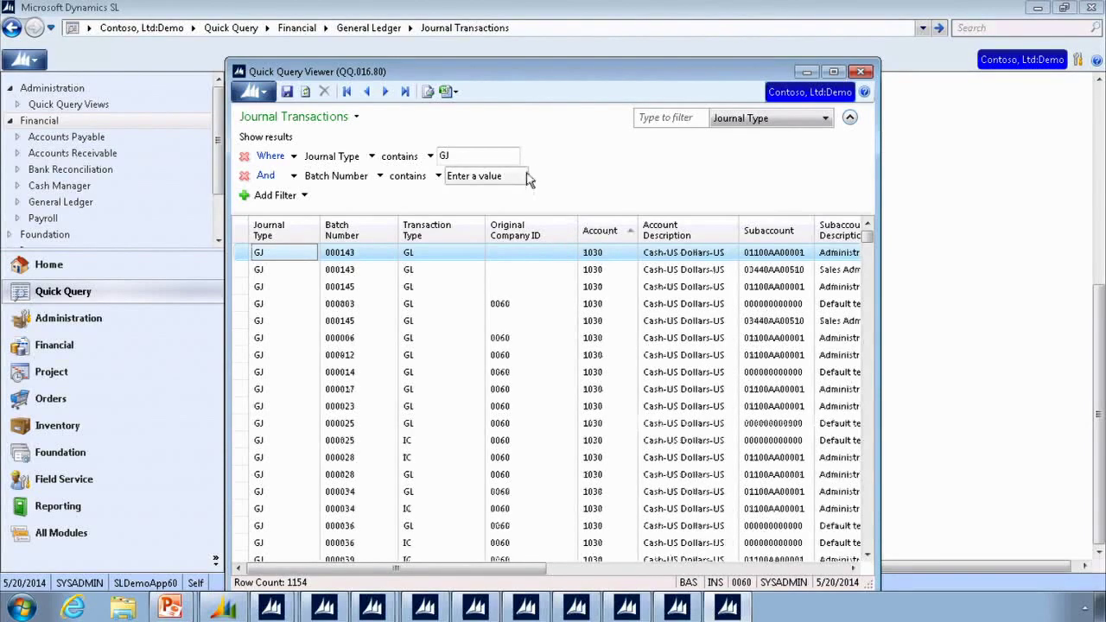
pyautogui.moveTo(595, 232)
pyautogui.mouseDown()
pyautogui.moveTo(334, 230)
pyautogui.moveTo(344, 230)
pyautogui.mouseUp()
pyautogui.click(244, 176)
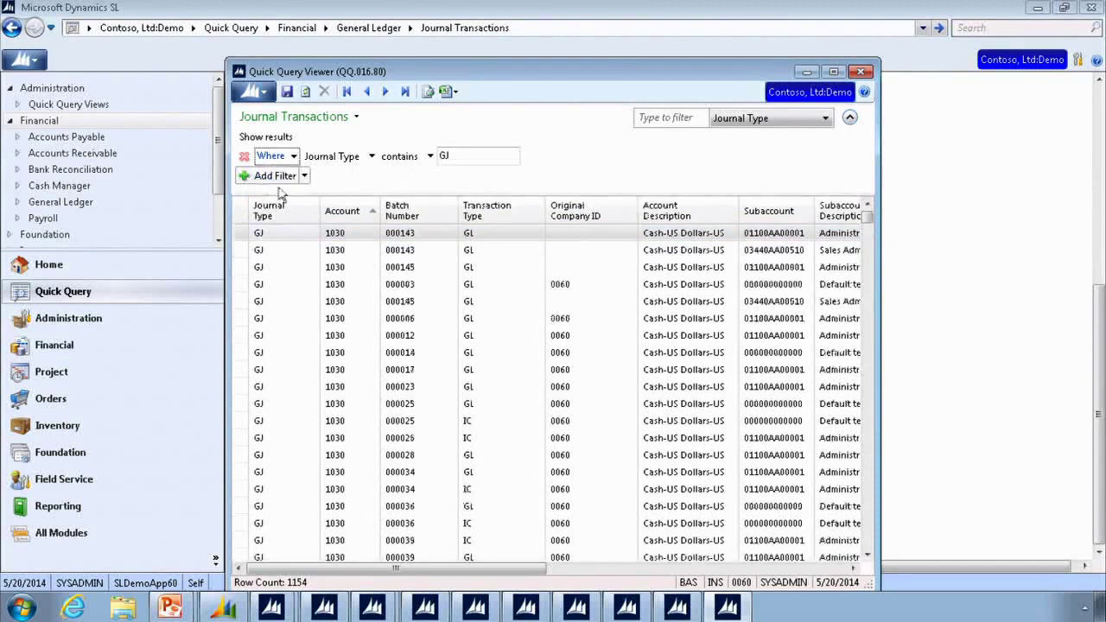
pyautogui.moveTo(471, 213); pyautogui.dragTo(557, 240)
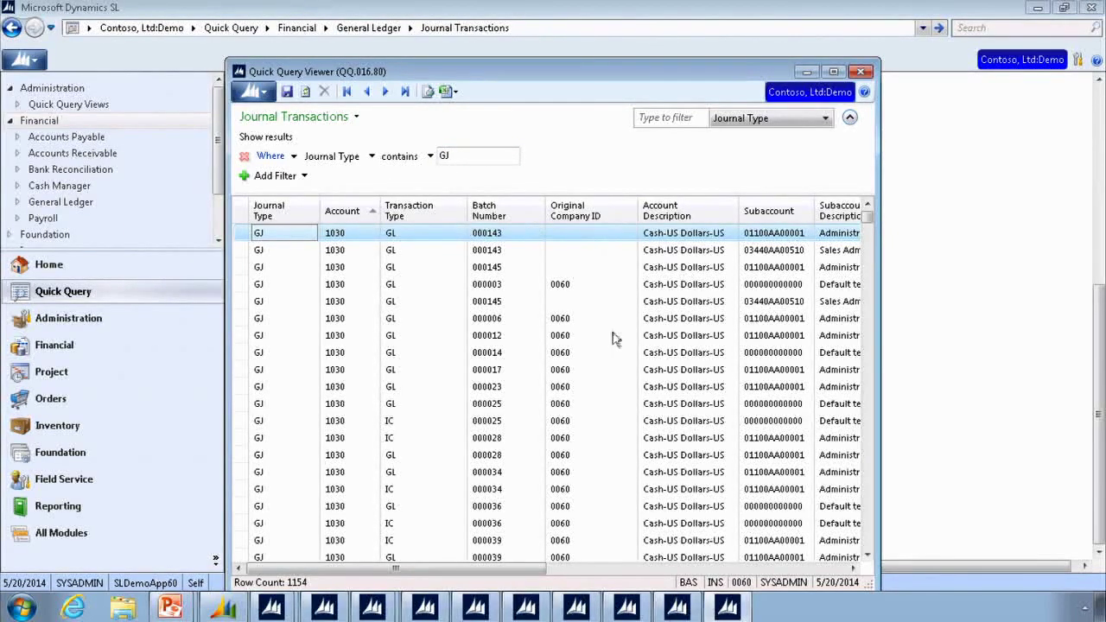
pyautogui.scroll(-2, 612, 337)
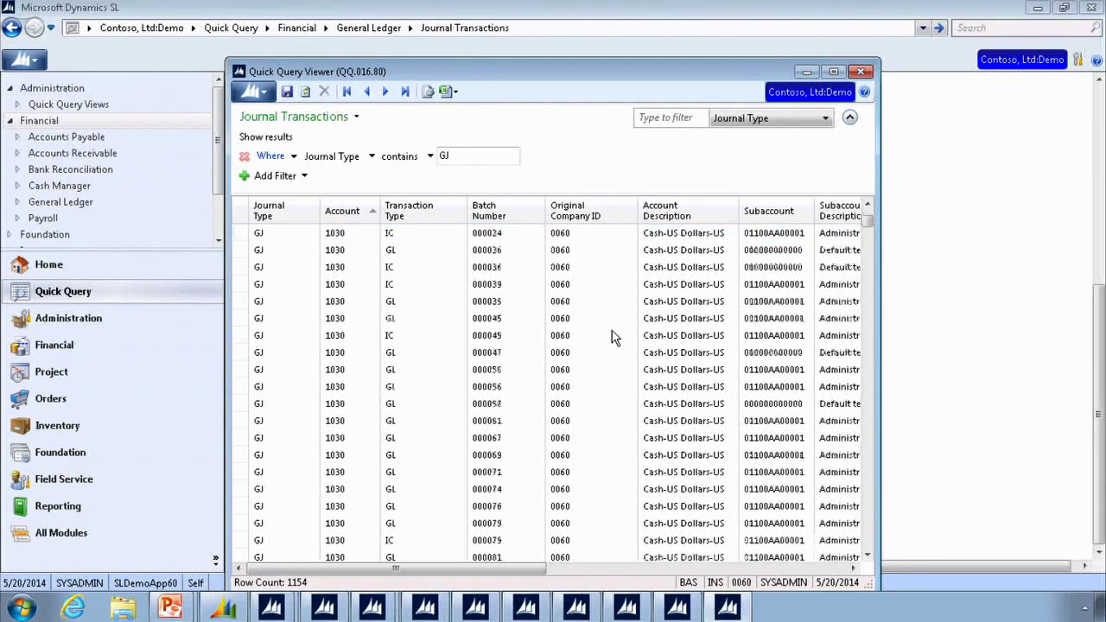
pyautogui.scroll(1, 612, 337)
# Step: Remove the Original Company ID column from the query and review the available and selected columns in Choose Columns
pyautogui.rightClick(593, 208)
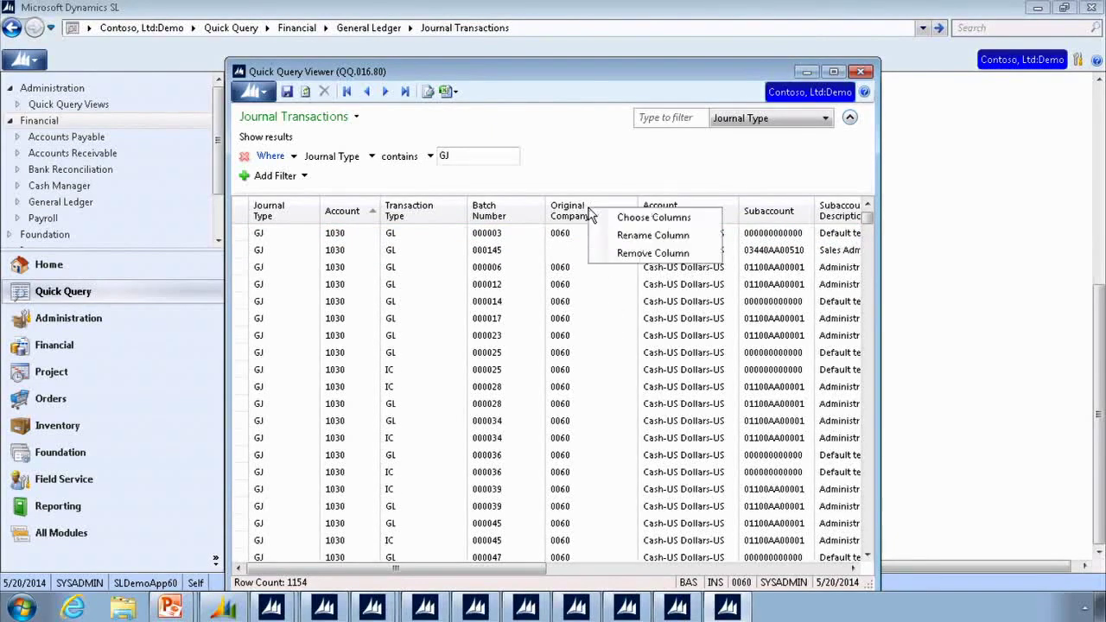
pyautogui.click(633, 253)
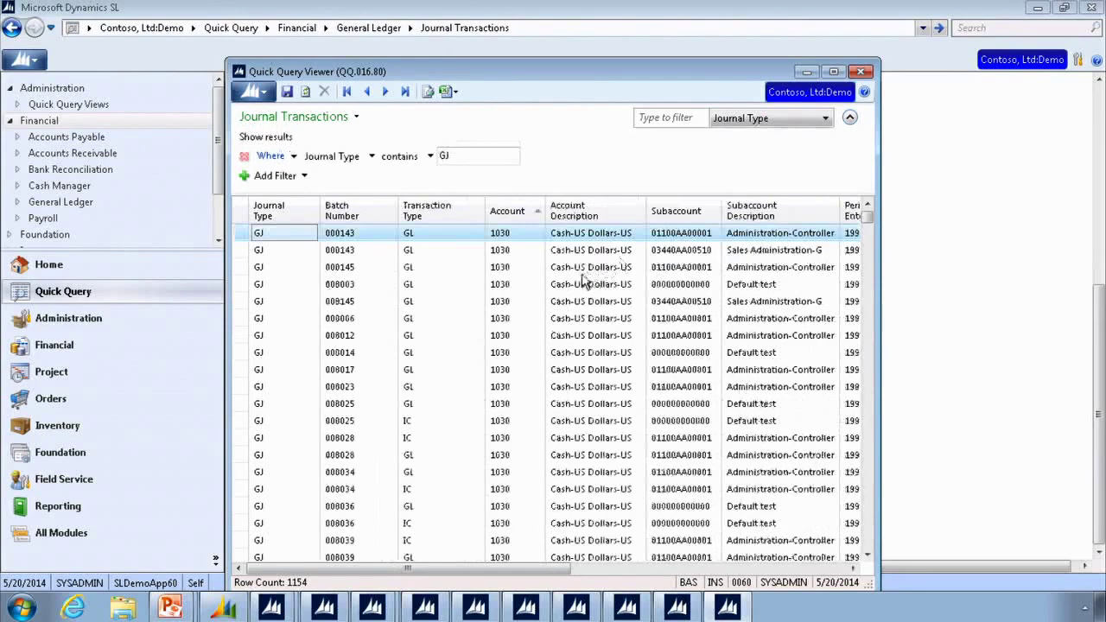
pyautogui.rightClick(576, 210)
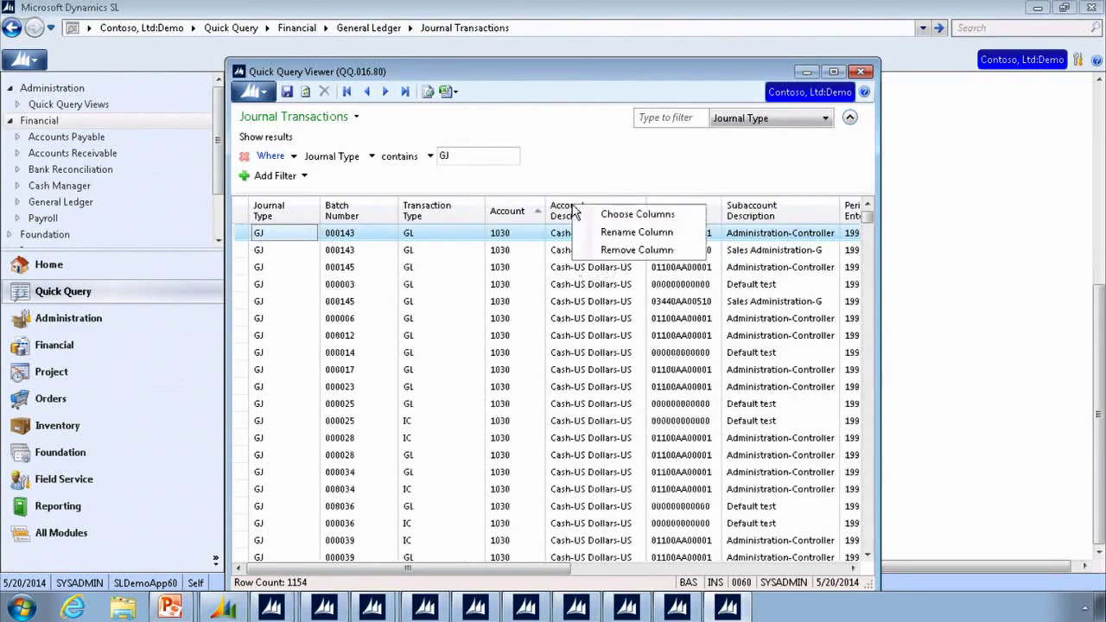
pyautogui.click(624, 216)
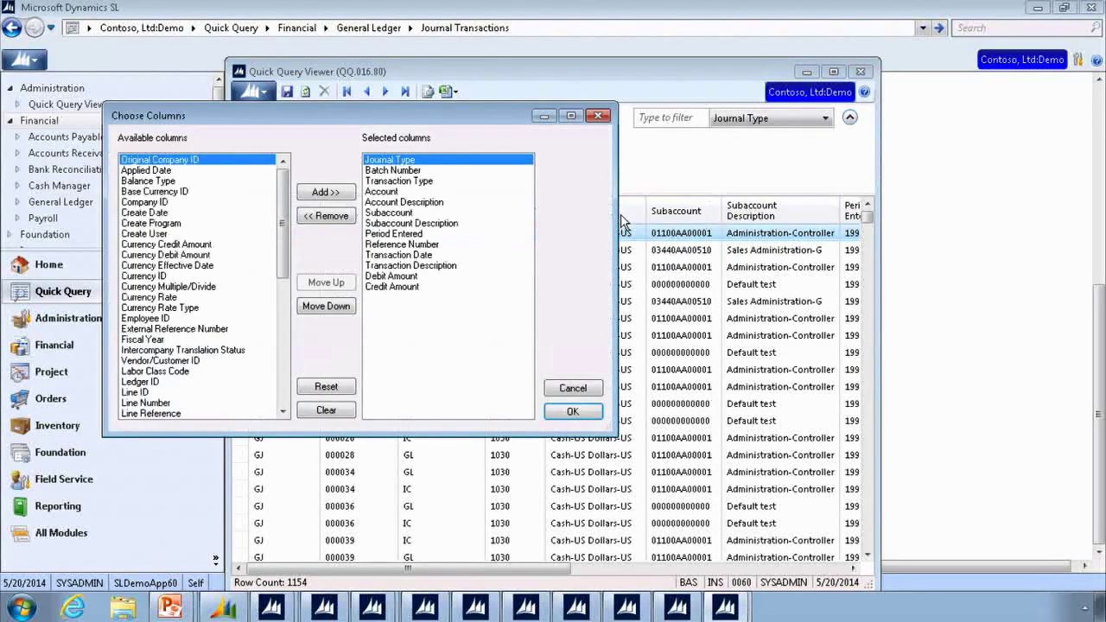
pyautogui.moveTo(280, 201)
pyautogui.mouseDown()
pyautogui.moveTo(265, 346)
pyautogui.moveTo(278, 199)
pyautogui.mouseUp()
pyautogui.click(571, 412)
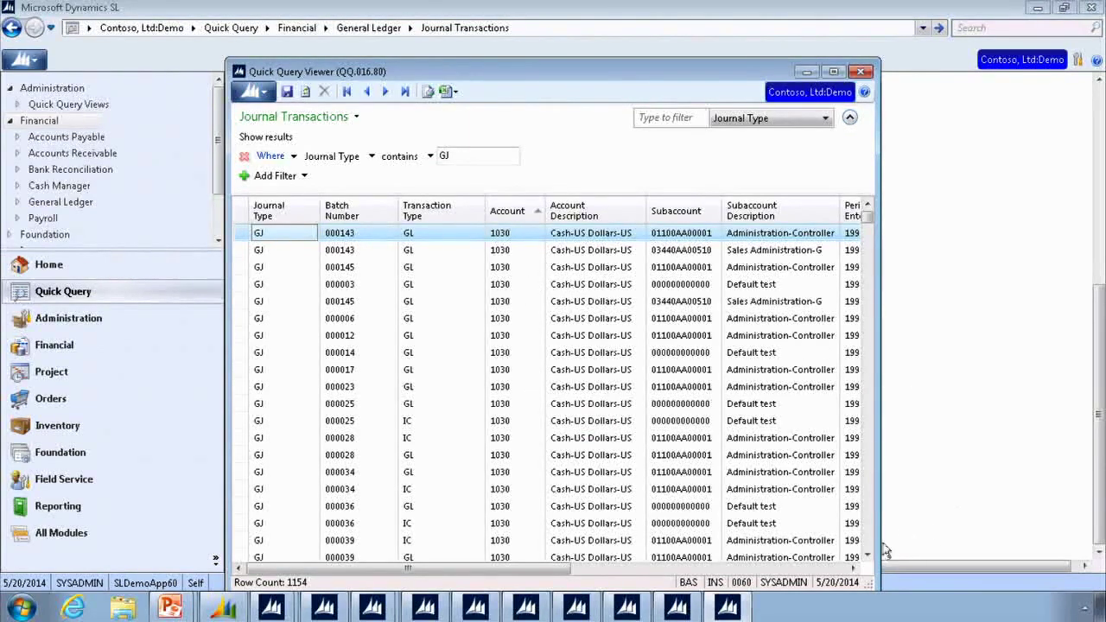
# Step: Export the filtered transactions to Excel with Copy To Table and check the filter options of the Journal Type and Account columns
pyautogui.click(447, 91)
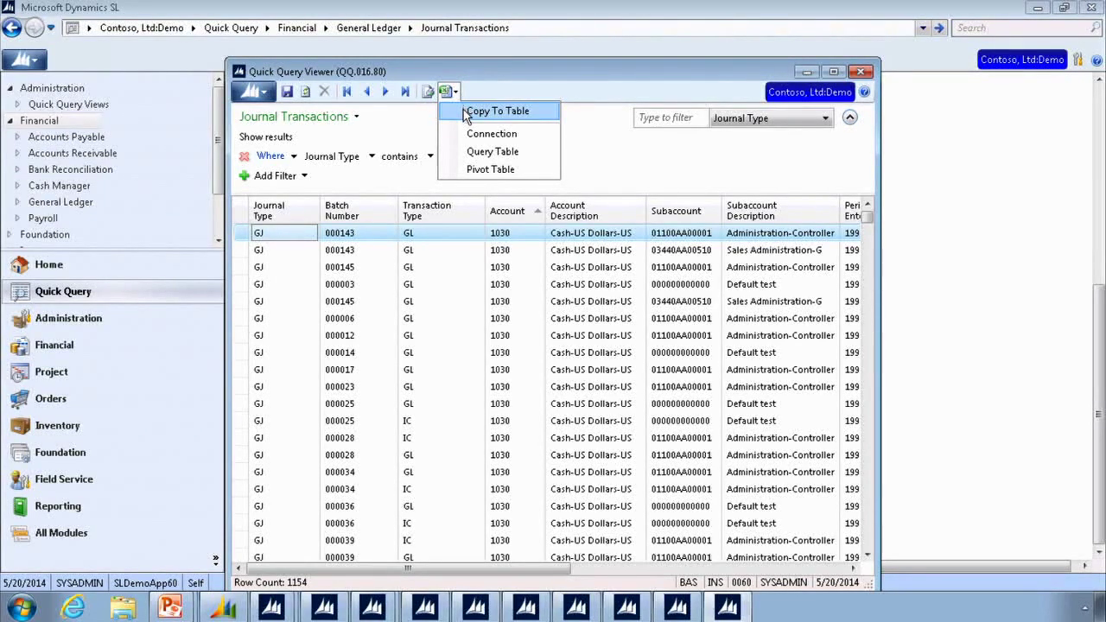
pyautogui.click(466, 112)
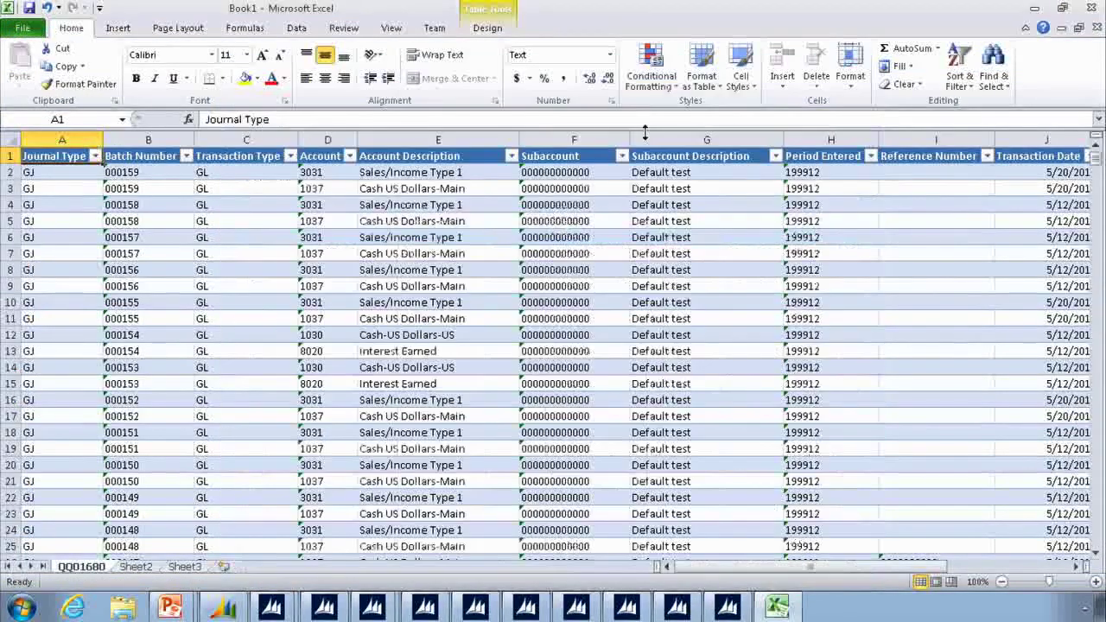
pyautogui.click(96, 158)
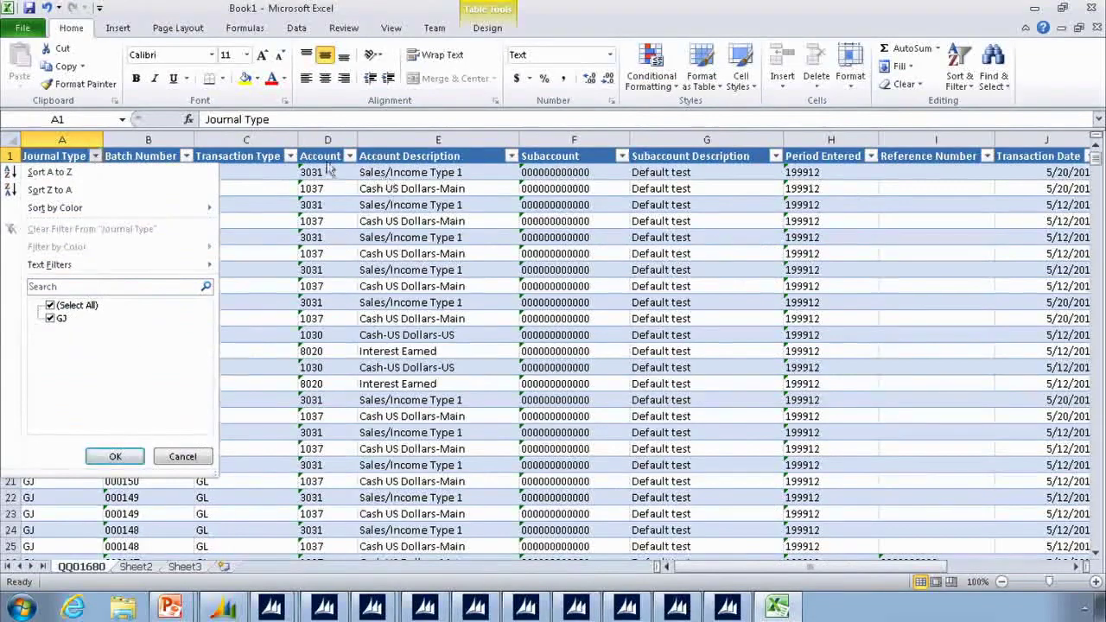
pyautogui.click(293, 158)
pyautogui.click(350, 157)
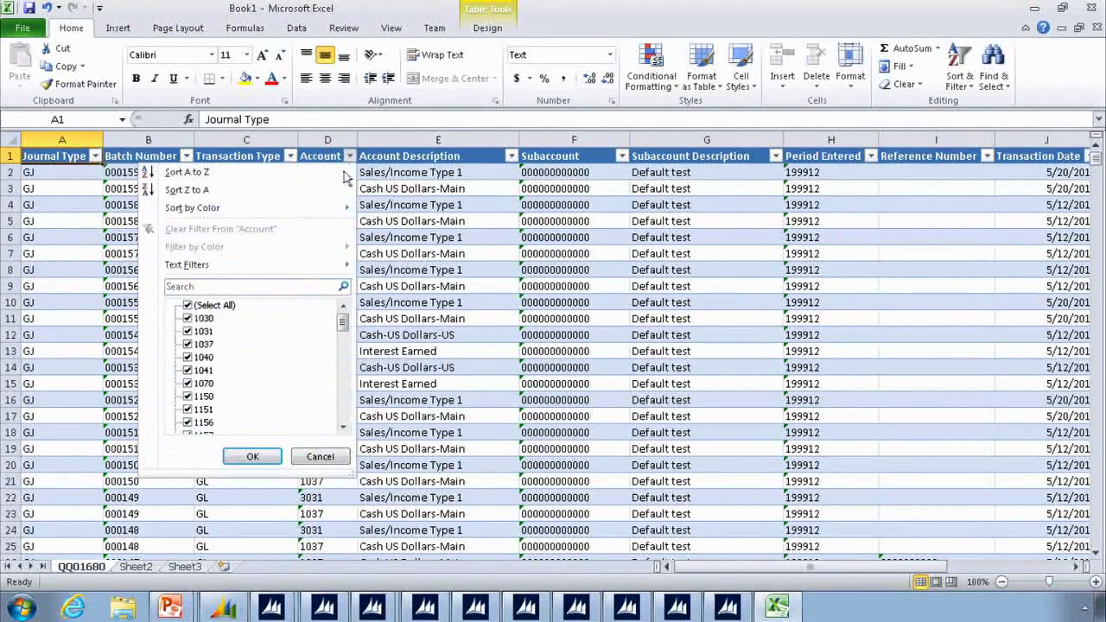
pyautogui.click(320, 457)
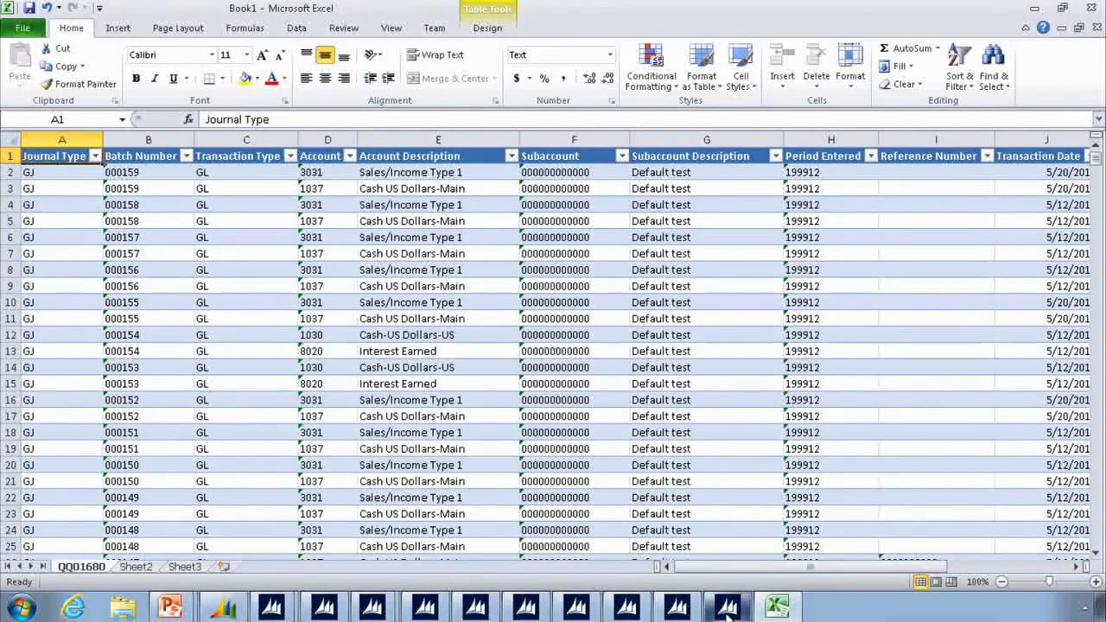
# Step: From the Quick Query Viewer, create an Excel query table with filtered rows and selected columns in a new workbook, and show Excel's data connection commands
pyautogui.moveTo(727, 607)
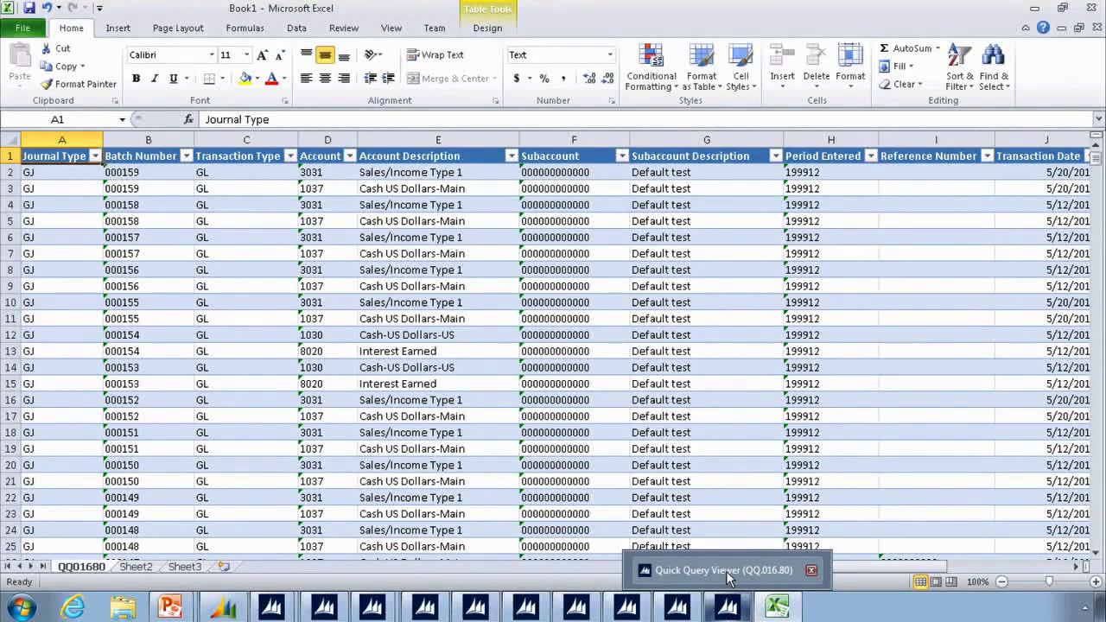
pyautogui.click(727, 572)
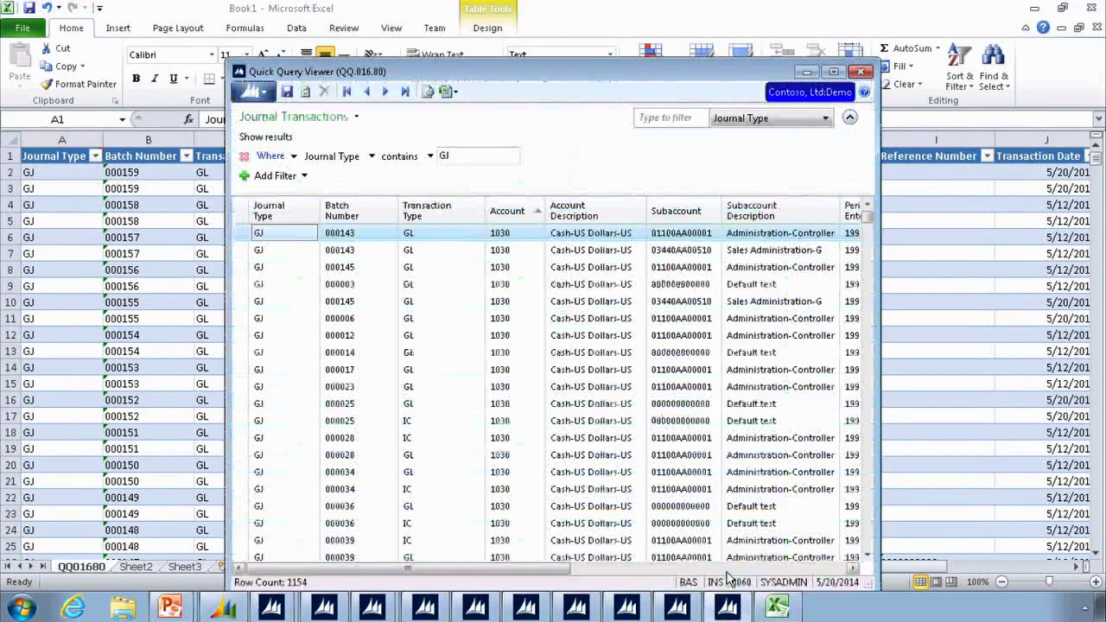
pyautogui.click(448, 92)
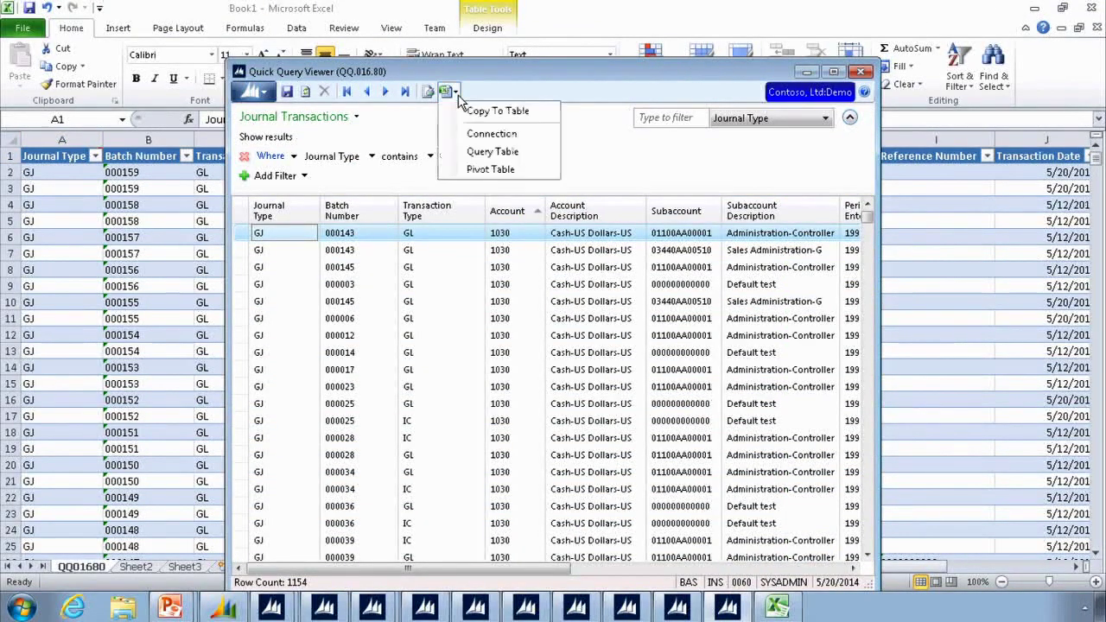
pyautogui.click(491, 151)
pyautogui.click(480, 297)
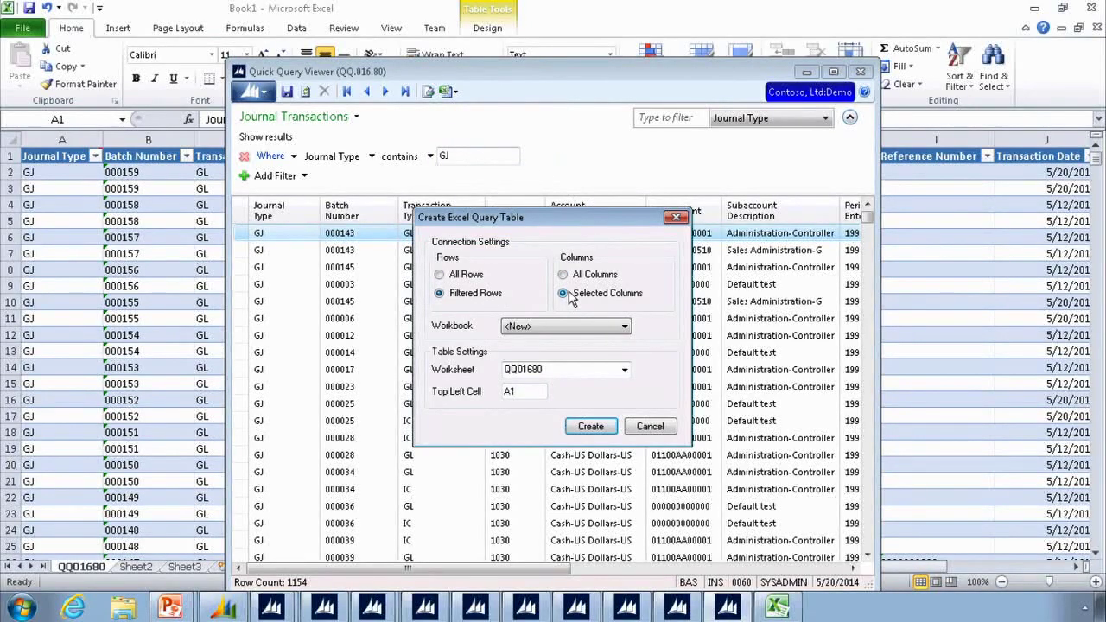
pyautogui.click(591, 426)
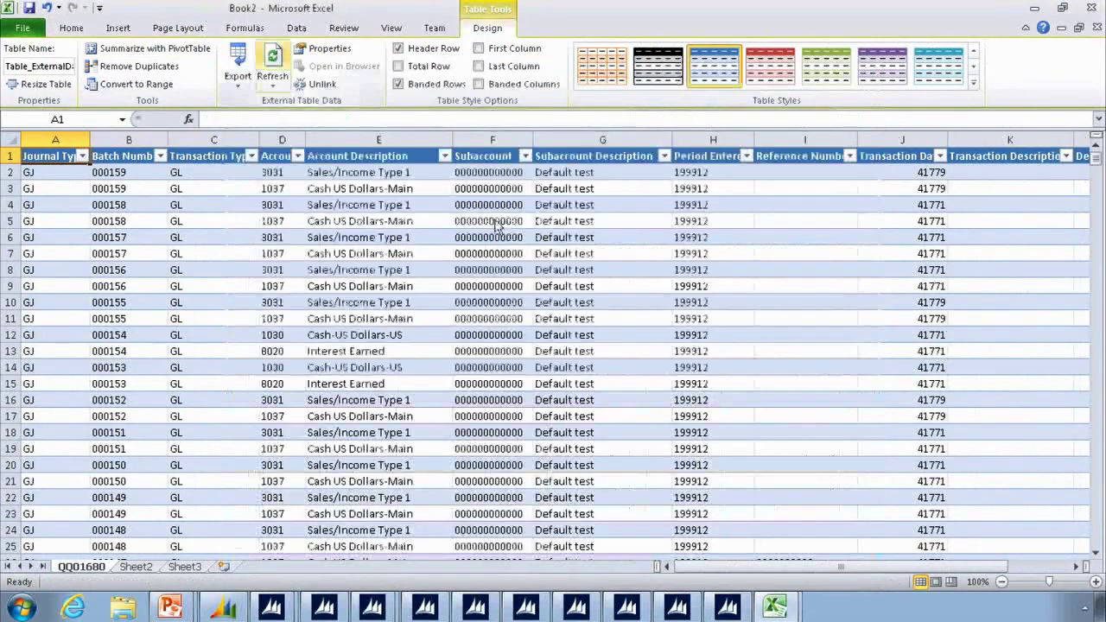
pyautogui.click(297, 29)
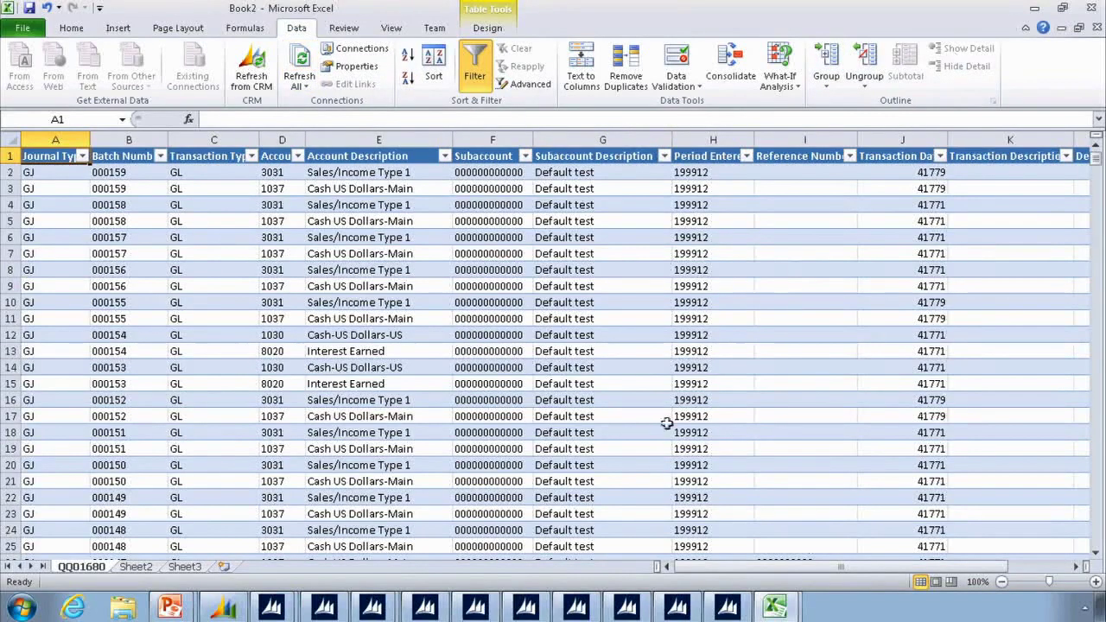
# Step: From the Quick Query Viewer, create an Excel pivot table with filtered rows and selected columns in a new workbook
pyautogui.click(731, 610)
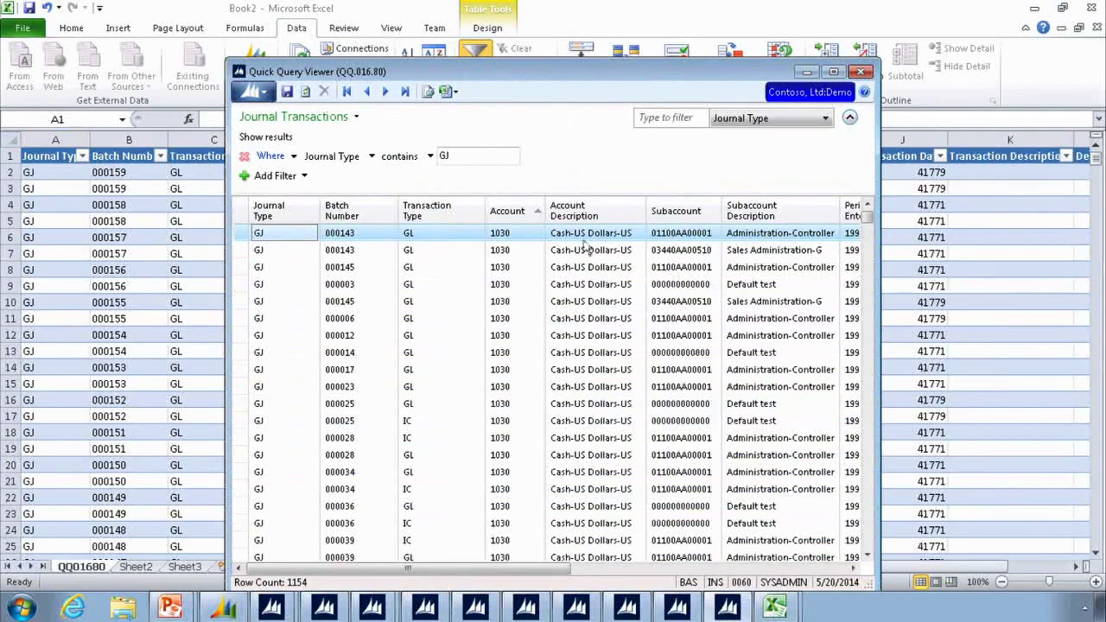
pyautogui.click(455, 93)
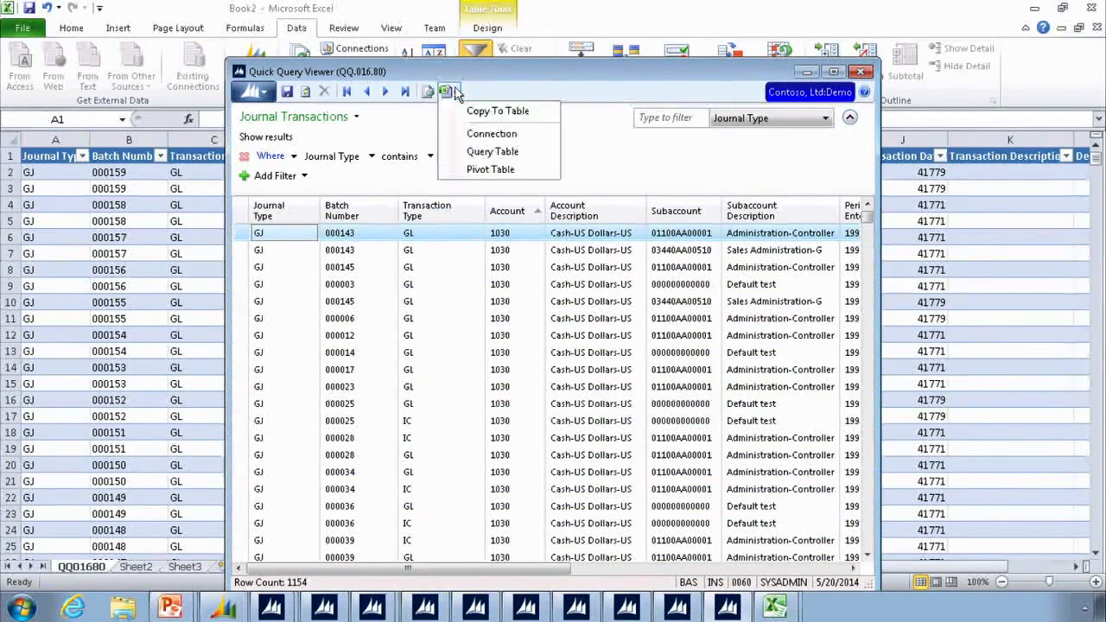
pyautogui.click(476, 171)
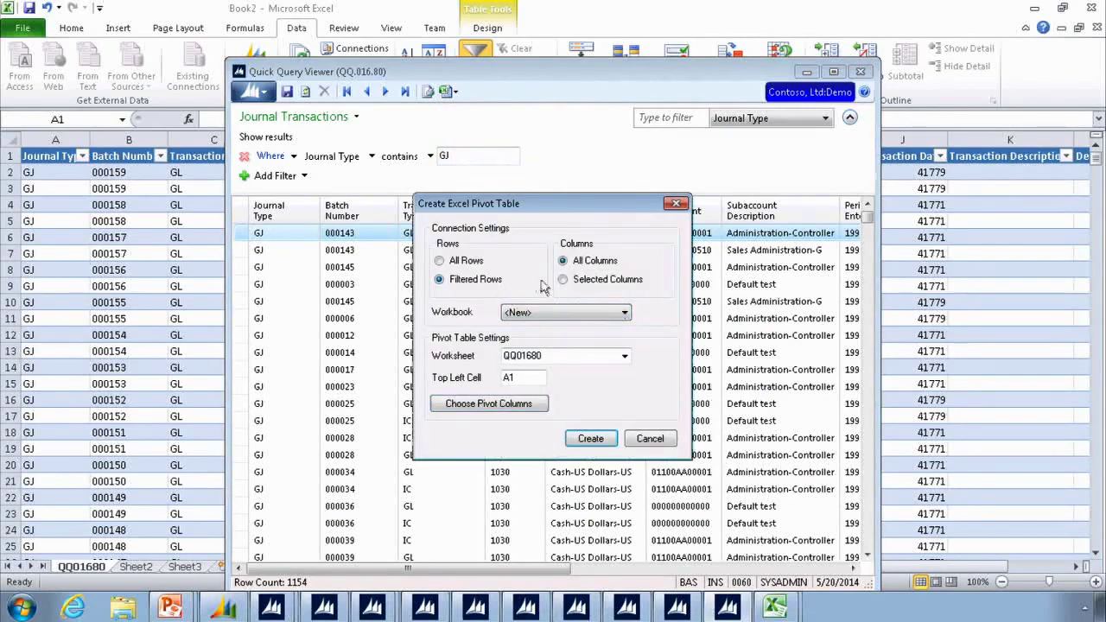
pyautogui.click(610, 285)
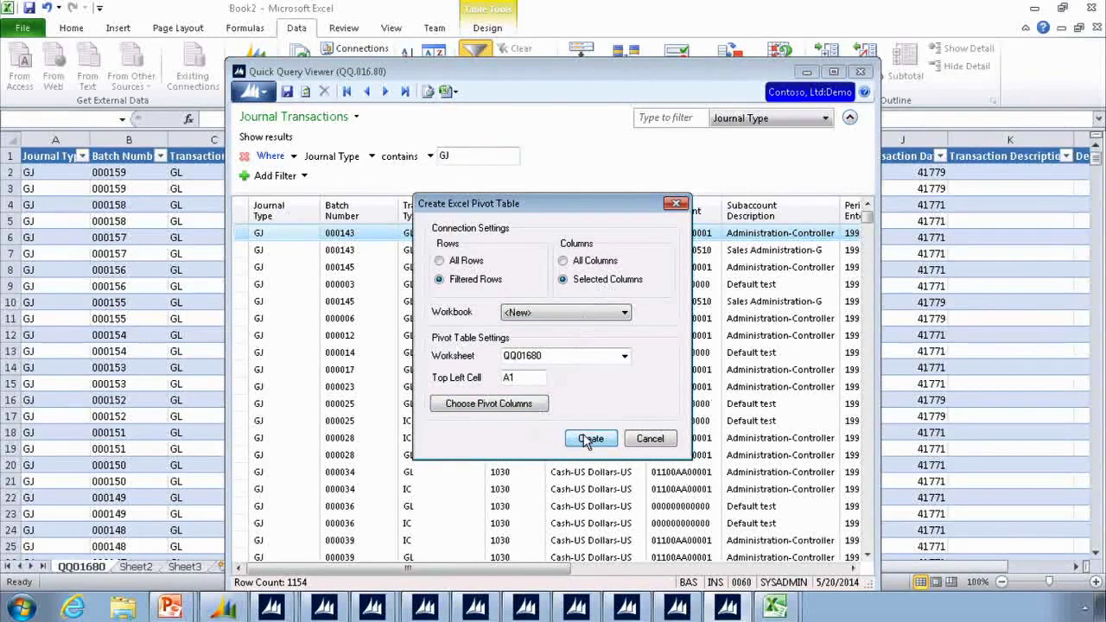
pyautogui.click(588, 439)
# Step: Review the maintenance screens that can be opened from a transaction row in the Journal Transactions query
pyautogui.click(370, 11)
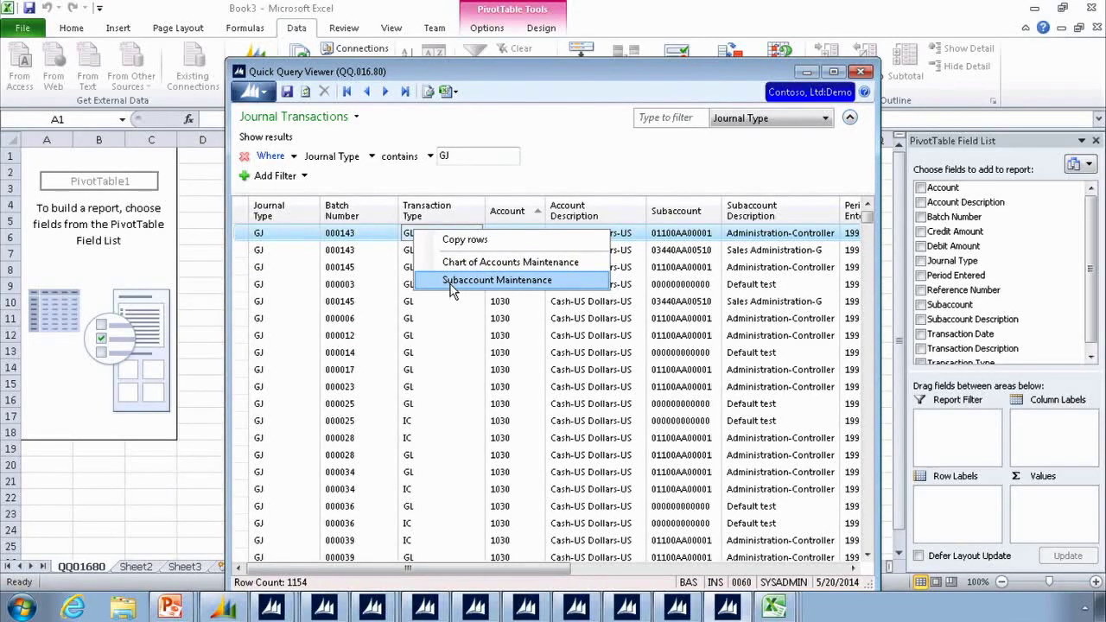
pyautogui.click(345, 272)
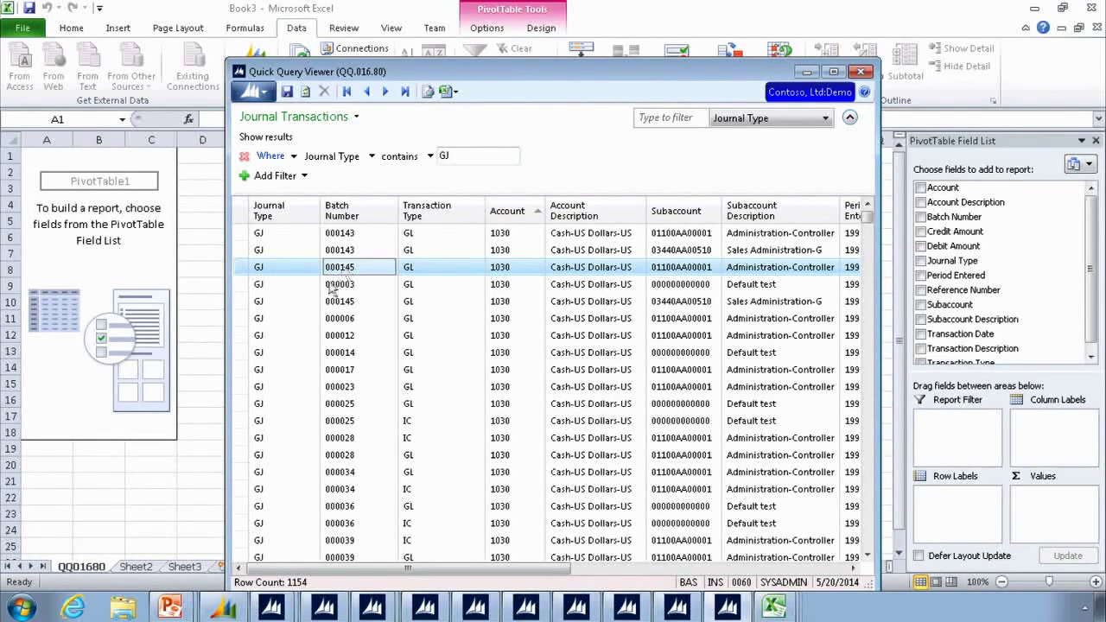
# Step: Switch to the running PowerPoint slide show and advance to the General Ledger module summary slide
pyautogui.click(170, 608)
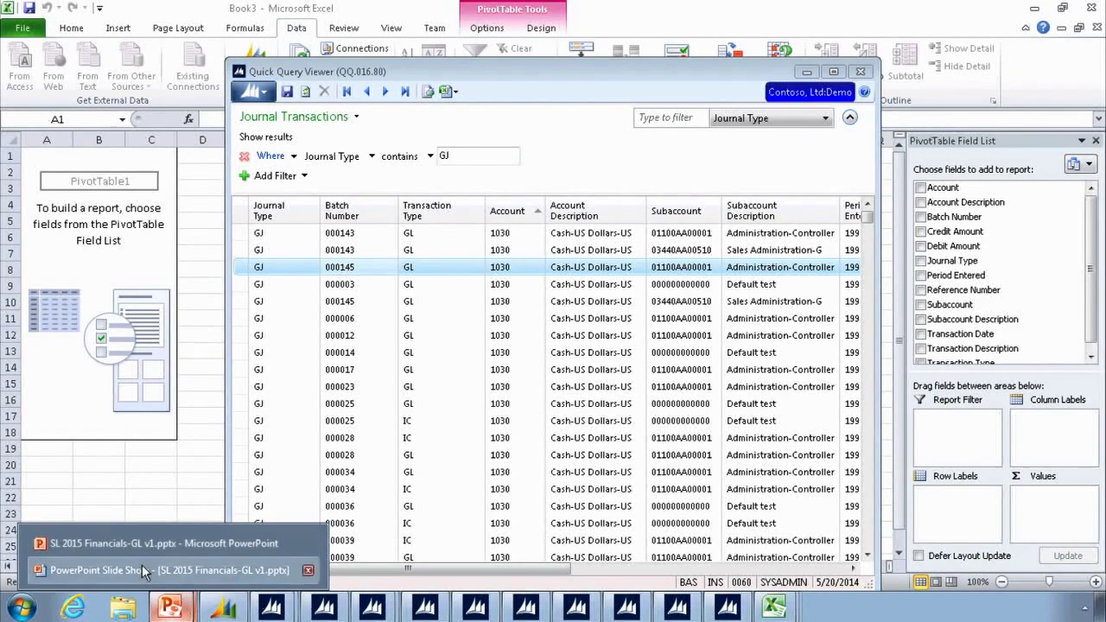
pyautogui.click(142, 564)
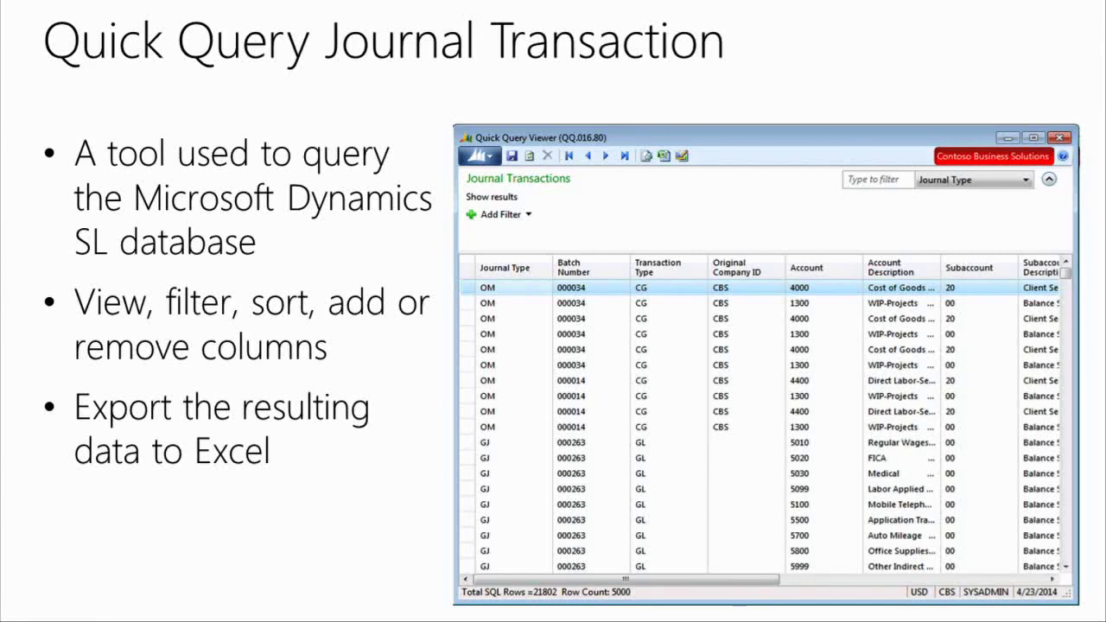
pyautogui.click(333, 490)
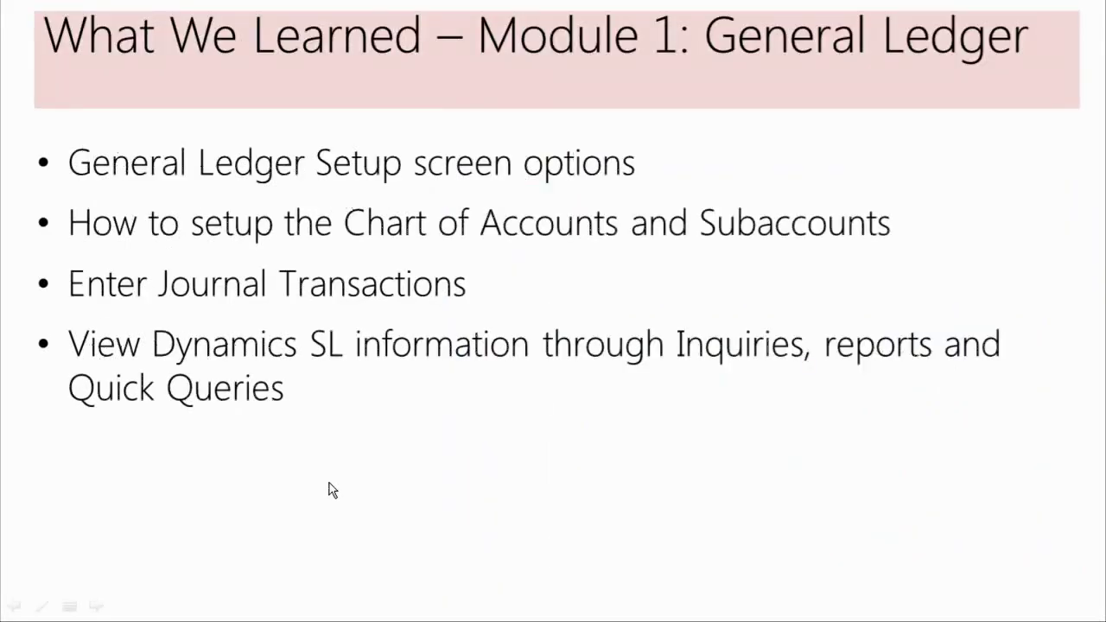